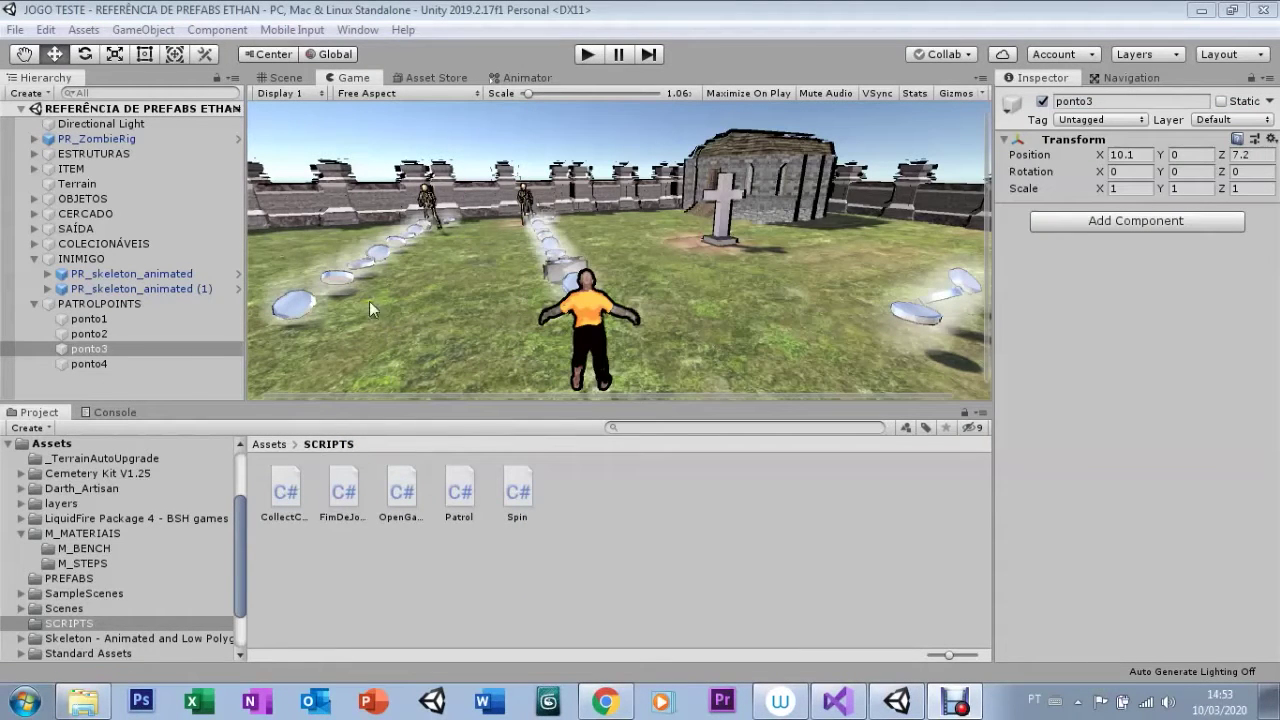
- Collapse the INIMIGO and PATROLPOINTS groups in the Hierarchy
{"action": "left_click", "coordinate": [31, 273]}
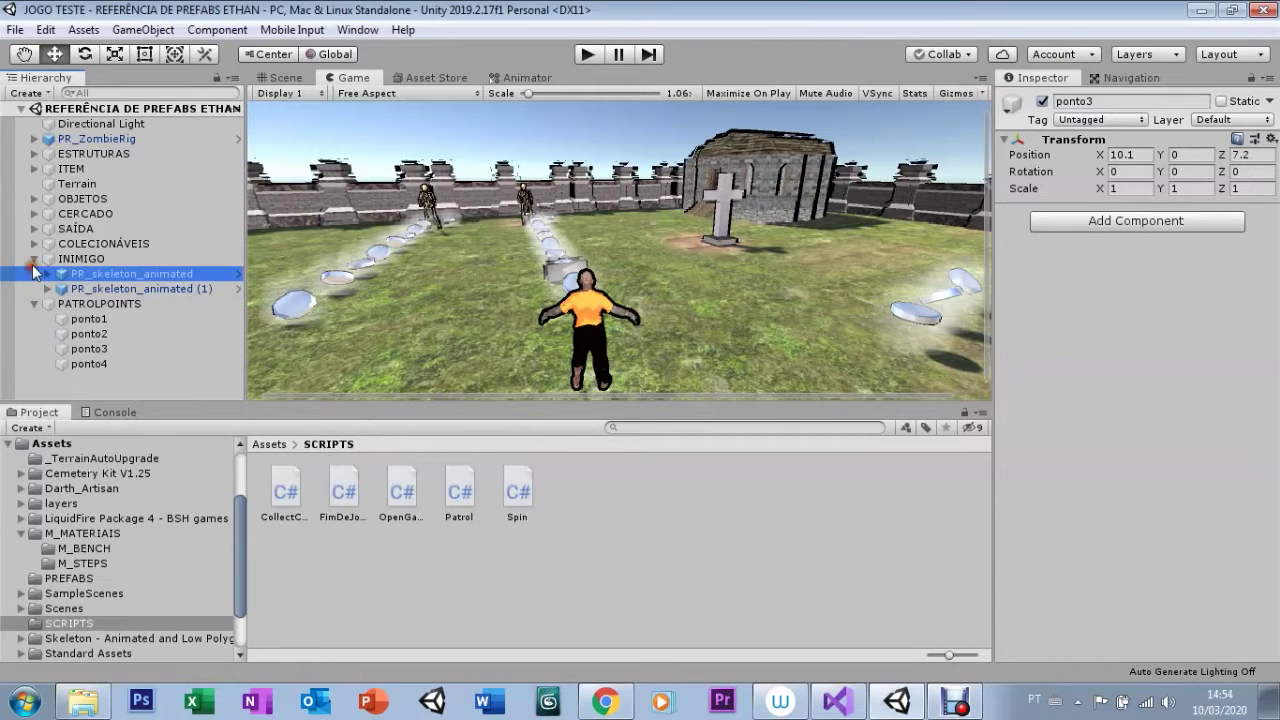
{"action": "left_click", "coordinate": [33, 259]}
{"action": "left_click", "coordinate": [34, 274]}
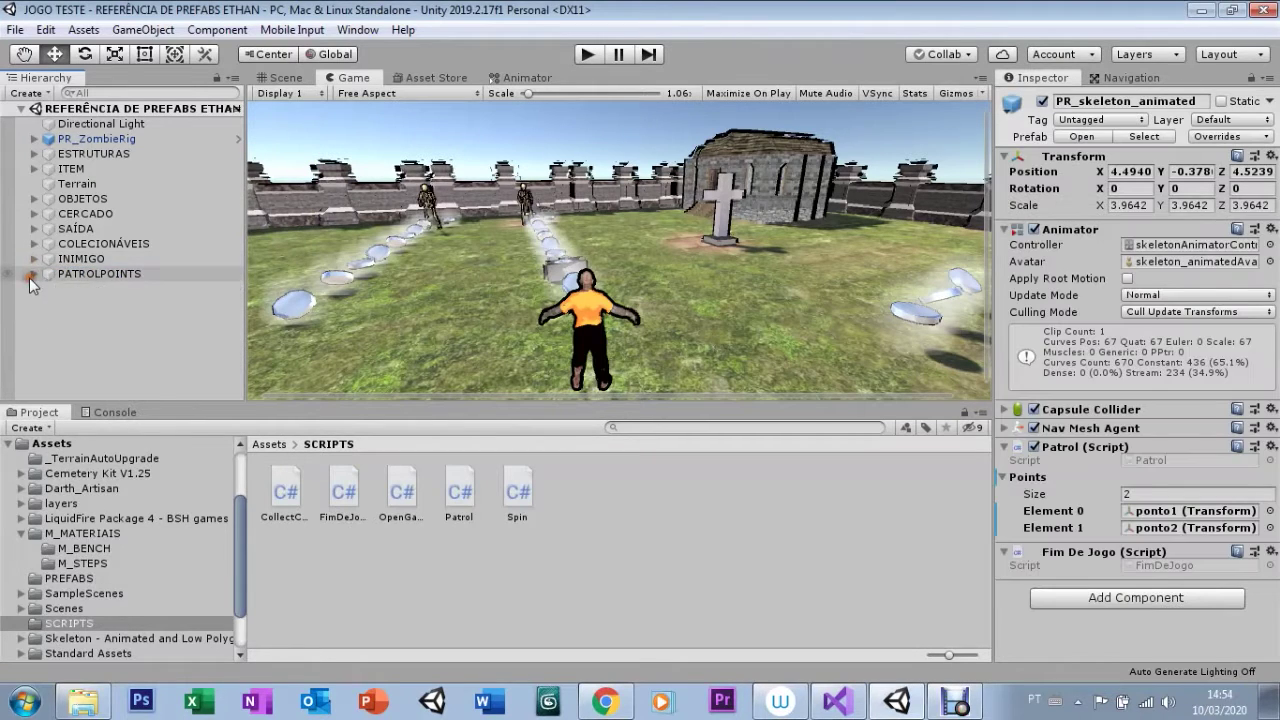
- Add a UI Text element from the Hierarchy's UI menu and select the new Canvas
{"action": "right_click", "coordinate": [112, 334]}
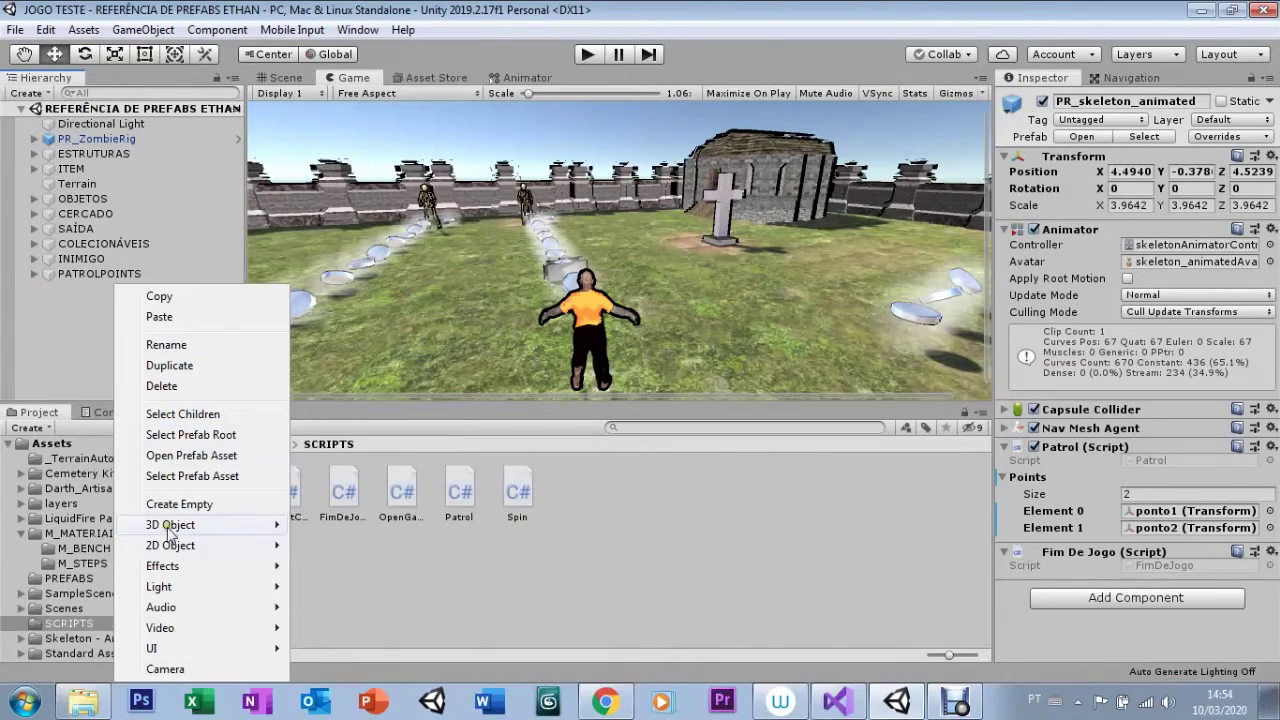
{"action": "mouse_move", "coordinate": [160, 650]}
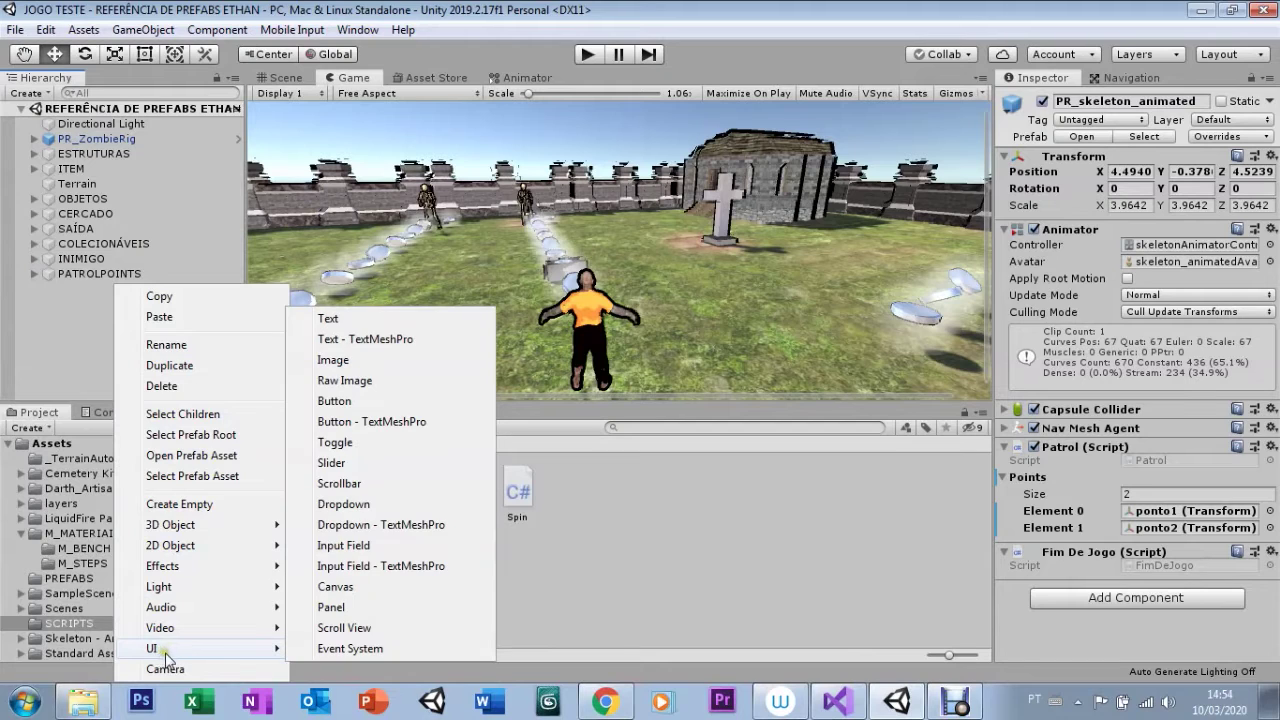
{"action": "left_click", "coordinate": [326, 318]}
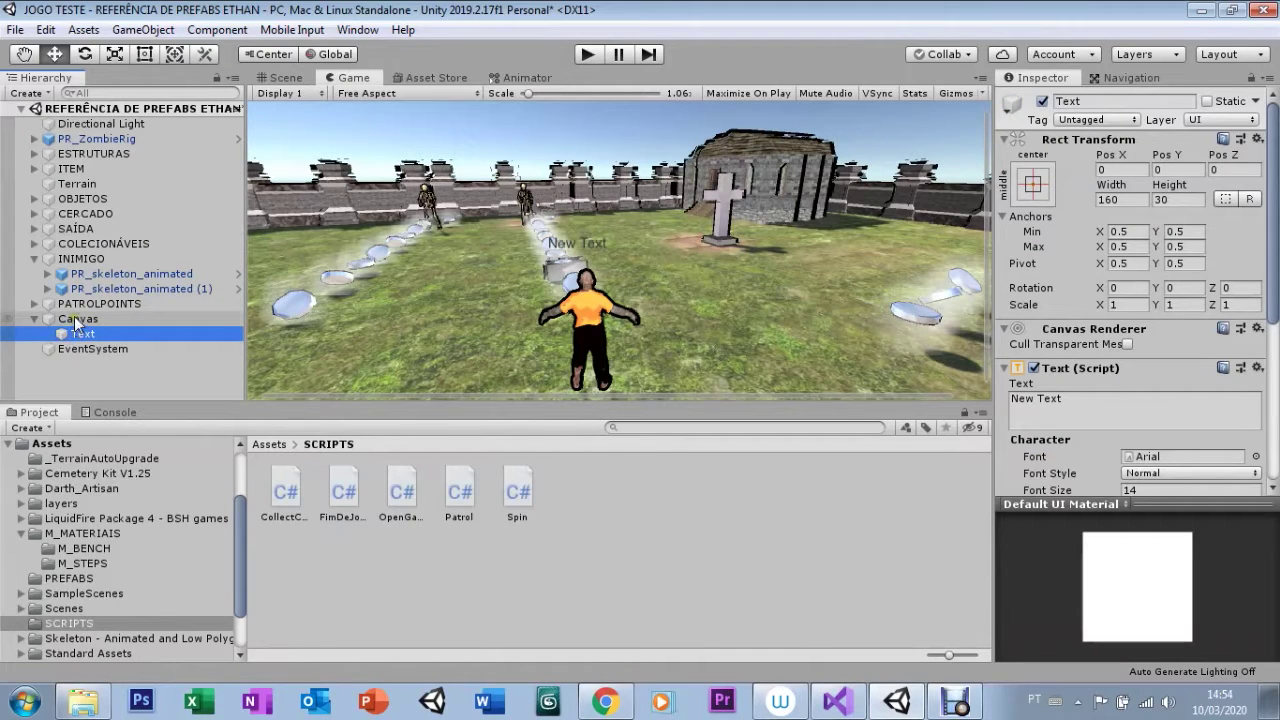
{"action": "left_click", "coordinate": [72, 320]}
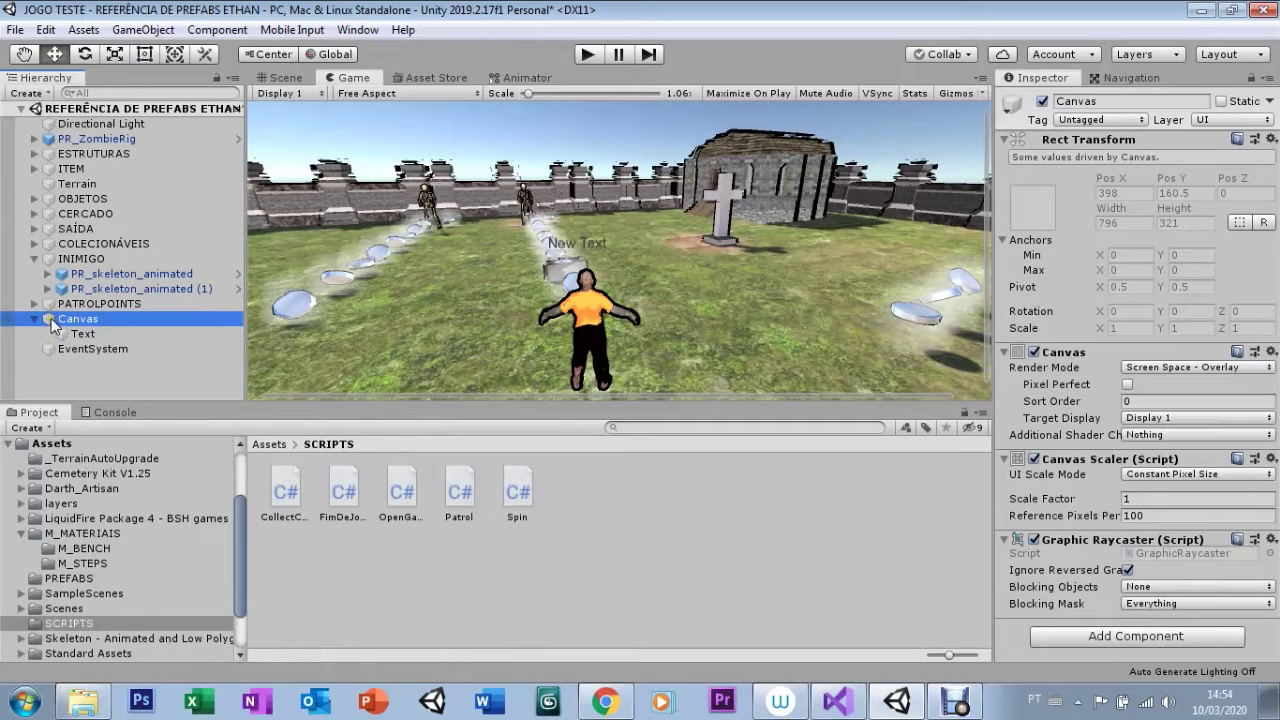
- Frame the Canvas in the Scene view and orbit around it in perspective
{"action": "left_click", "coordinate": [286, 77]}
{"action": "double_click", "coordinate": [72, 319]}
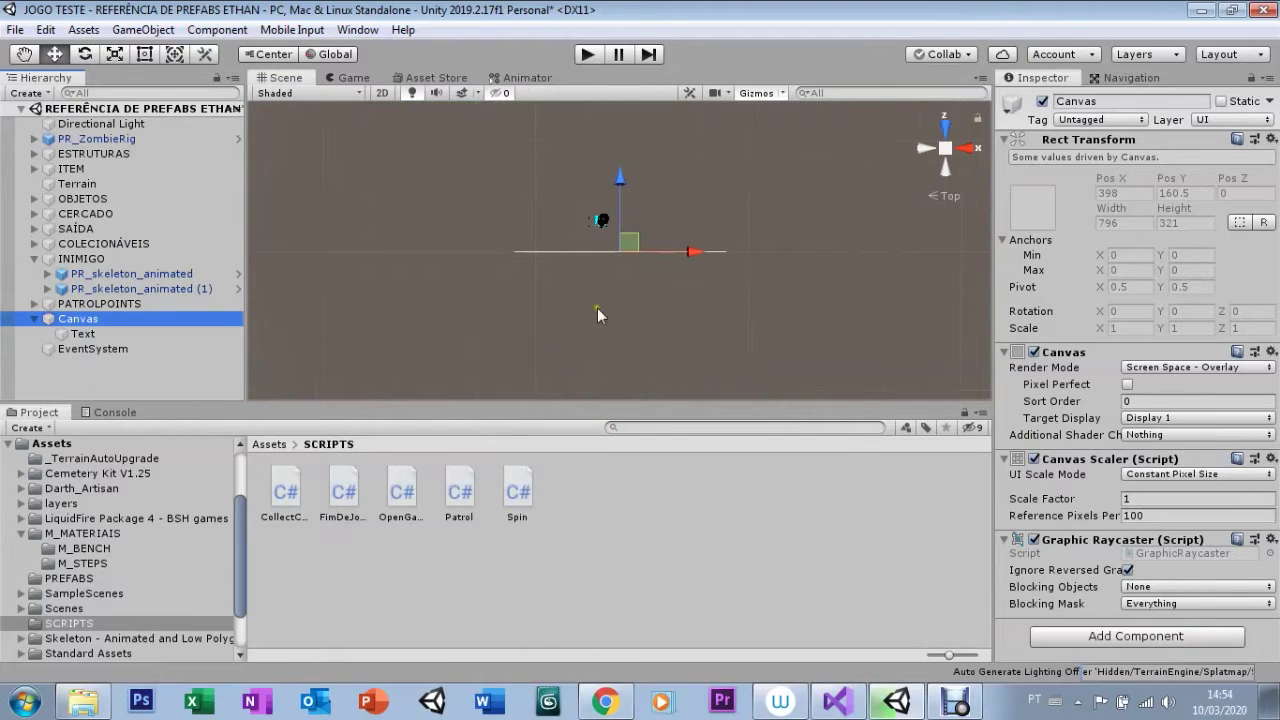
{"action": "left_click", "coordinate": [930, 176]}
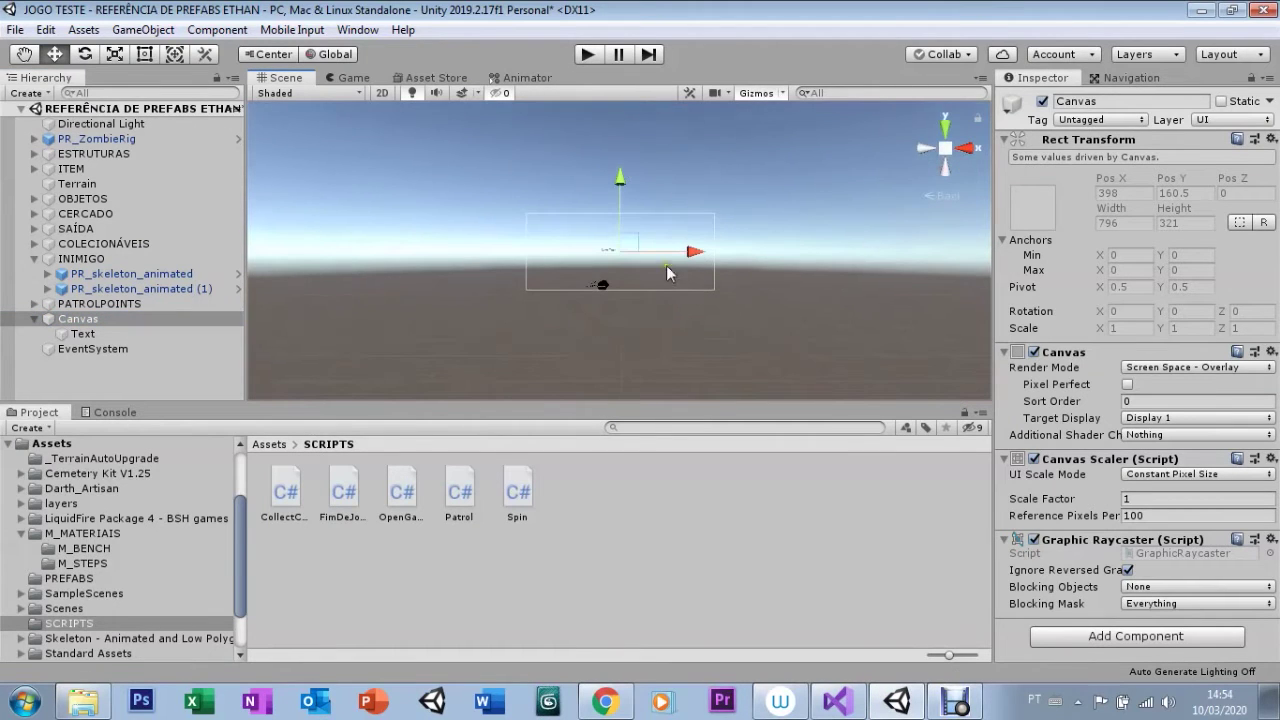
{"action": "scroll", "coordinate": [543, 178], "scroll_direction": "up", "scroll_amount": 1}
{"action": "scroll", "coordinate": [543, 178], "scroll_direction": "up", "scroll_amount": 1}
{"action": "scroll", "coordinate": [543, 178], "scroll_direction": "up", "scroll_amount": 2}
{"action": "scroll", "coordinate": [543, 178], "scroll_direction": "up", "scroll_amount": 2}
{"action": "scroll", "coordinate": [543, 178], "scroll_direction": "up", "scroll_amount": 1}
{"action": "left_click", "coordinate": [24, 54]}
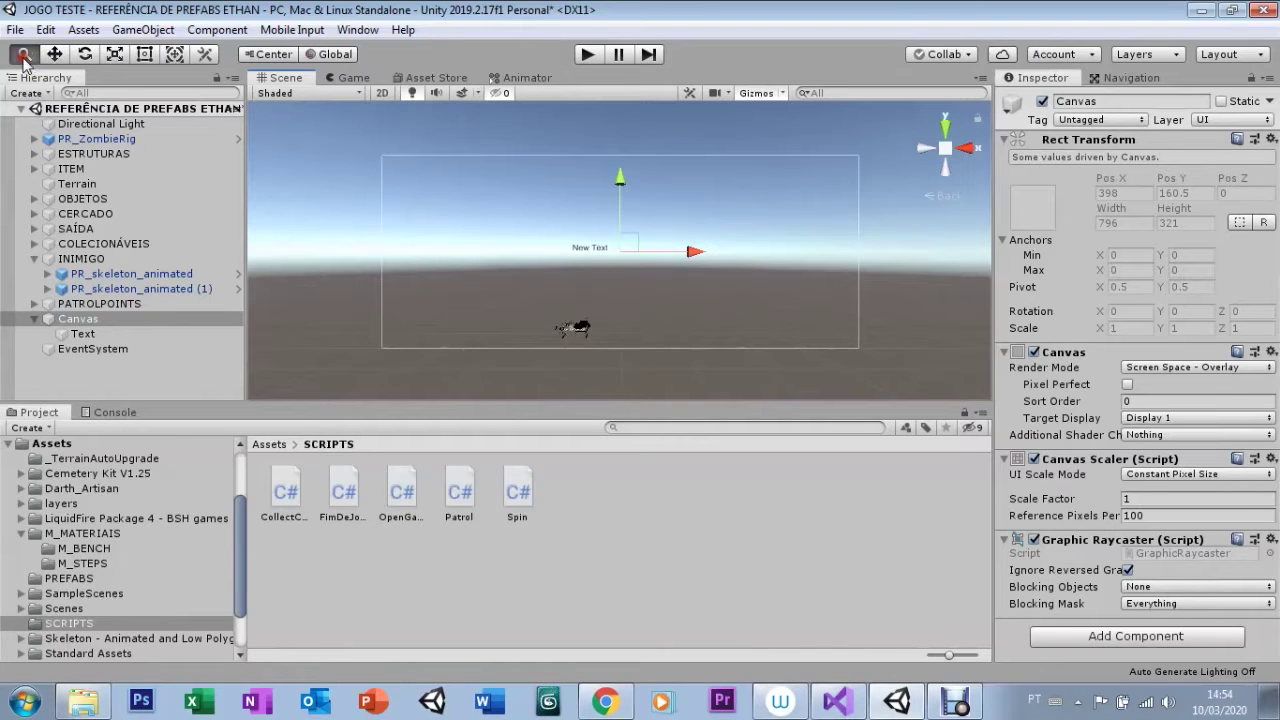
{"action": "left_click_drag", "start_coordinate": [403, 314], "coordinate": [671, 263]}
{"action": "mouse_move", "coordinate": [616, 318]}
{"action": "left_mouse_down", "text": "alt"}
{"action": "mouse_move", "coordinate": [725, 292]}
{"action": "mouse_move", "coordinate": [620, 307]}
{"action": "mouse_move", "coordinate": [669, 287]}
{"action": "left_mouse_up", "text": "alt"}
{"action": "left_click_drag", "start_coordinate": [590, 265], "coordinate": [550, 260]}
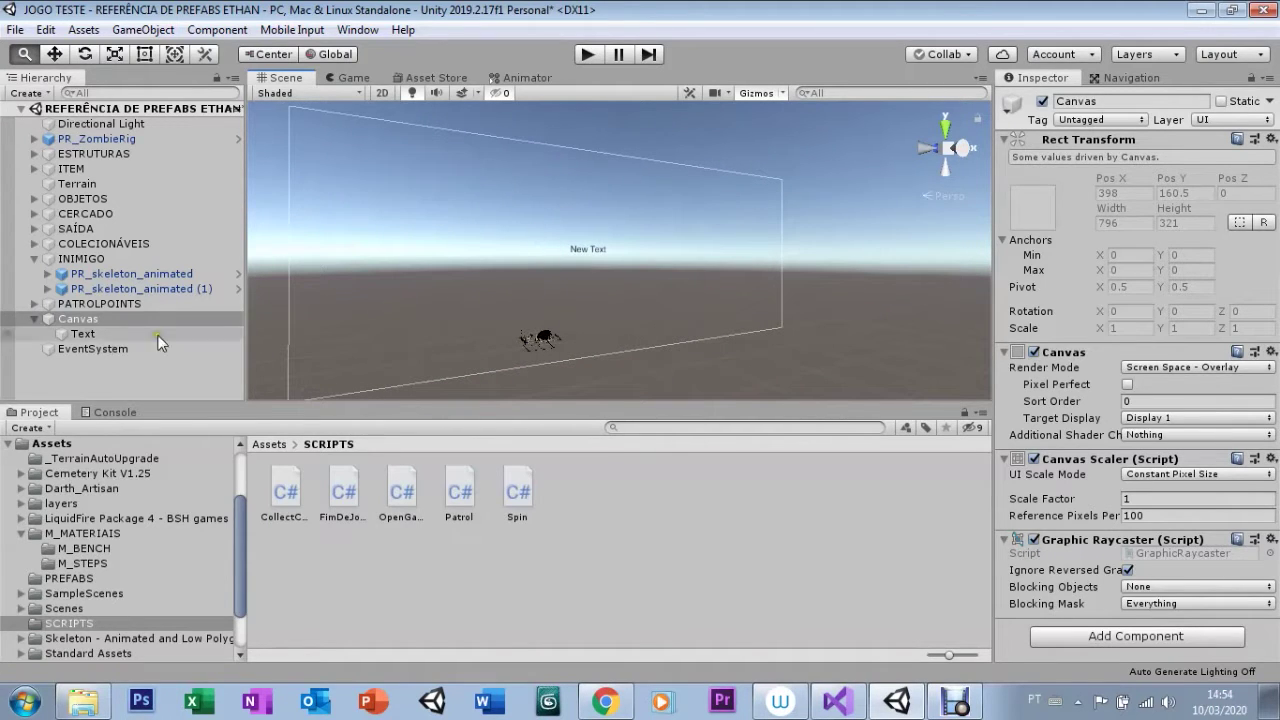
- Frame the second skeleton enemy and orbit and zoom to compare it with the Canvas
{"action": "left_click", "coordinate": [80, 290]}
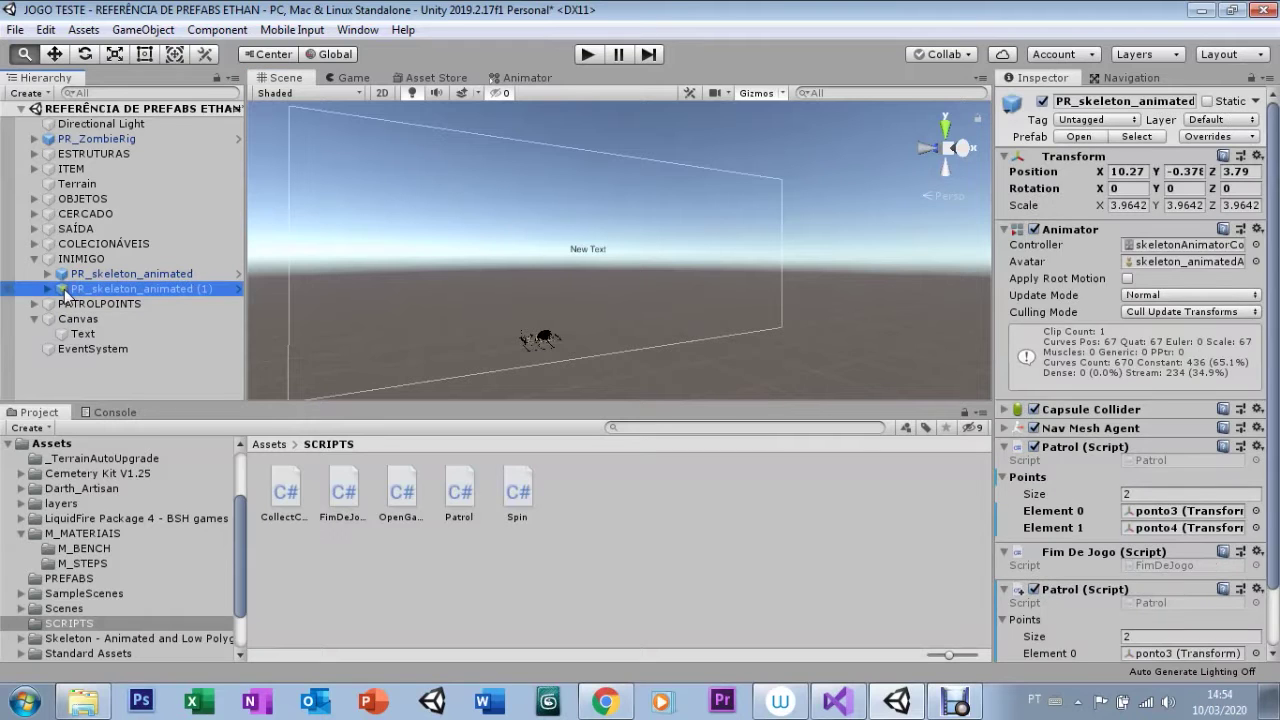
{"action": "double_click", "coordinate": [74, 290]}
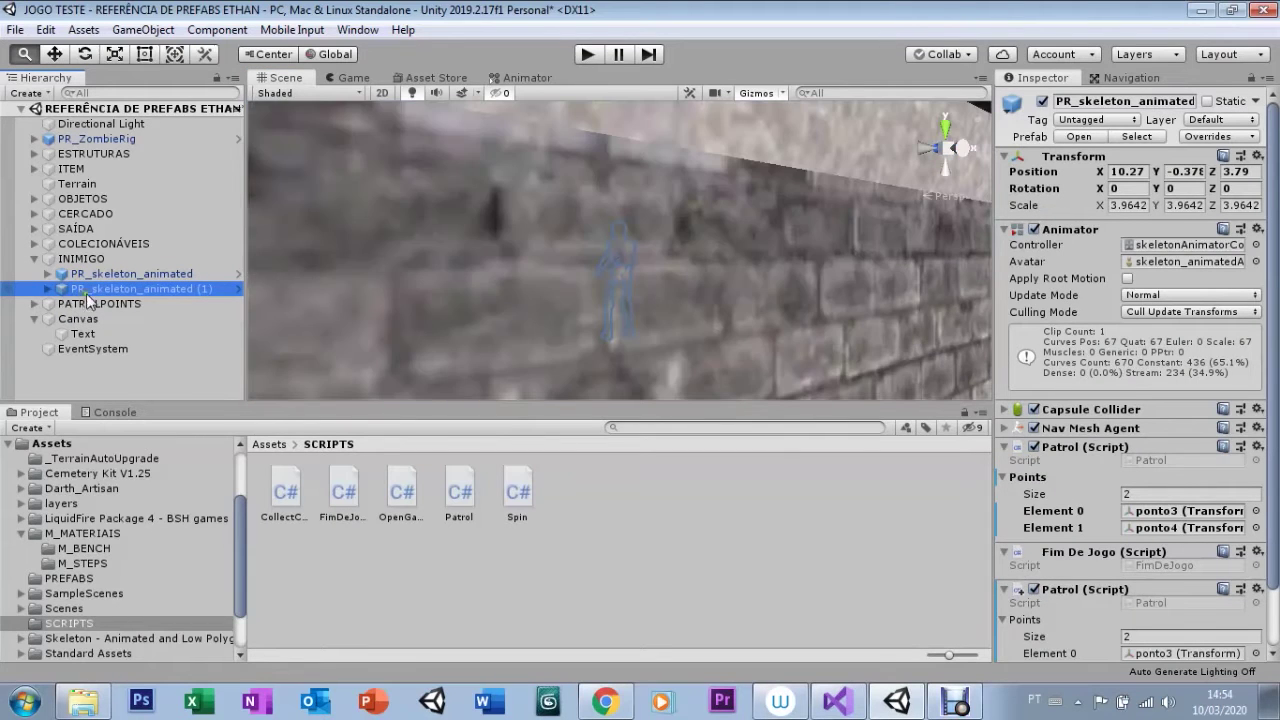
{"action": "mouse_move", "coordinate": [300, 253]}
{"action": "left_mouse_down", "text": "alt"}
{"action": "mouse_move", "coordinate": [700, 297]}
{"action": "mouse_move", "coordinate": [565, 336]}
{"action": "left_mouse_up", "text": "alt"}
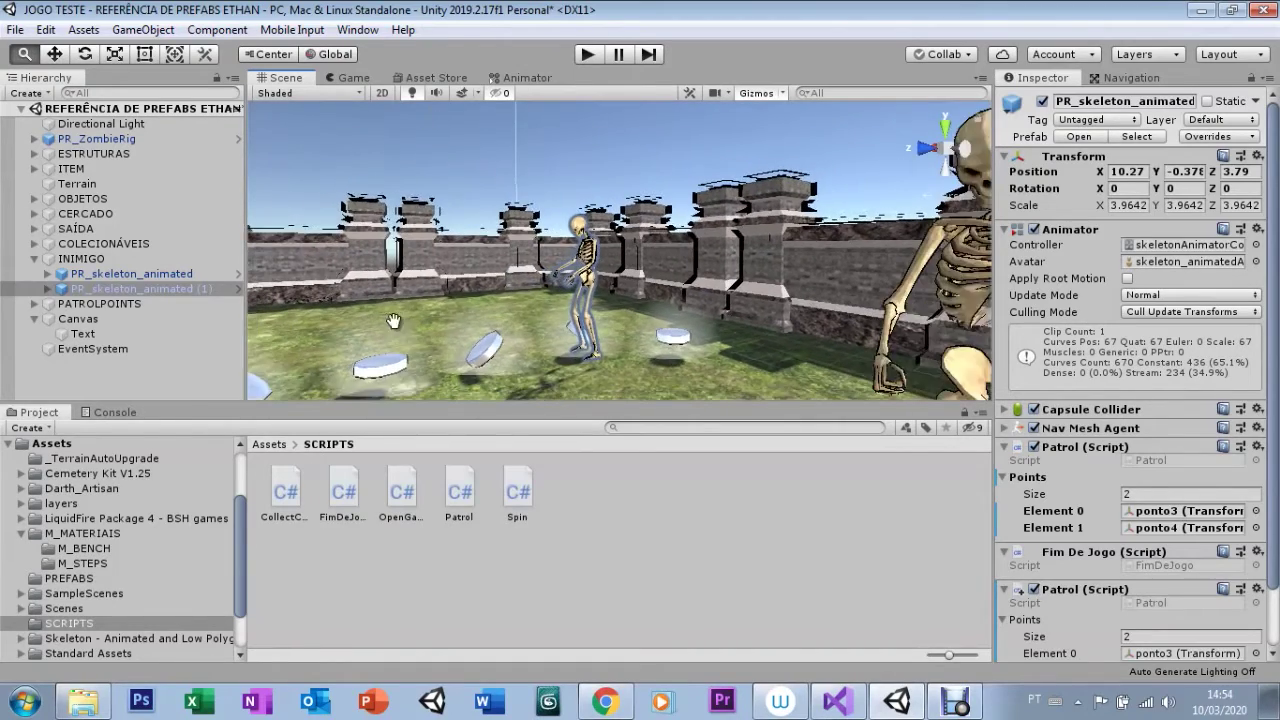
{"action": "scroll", "coordinate": [565, 336], "scroll_direction": "down", "scroll_amount": 5}
{"action": "scroll", "coordinate": [490, 314], "scroll_direction": "down", "scroll_amount": 2}
{"action": "scroll", "coordinate": [490, 314], "scroll_direction": "down", "scroll_amount": 2}
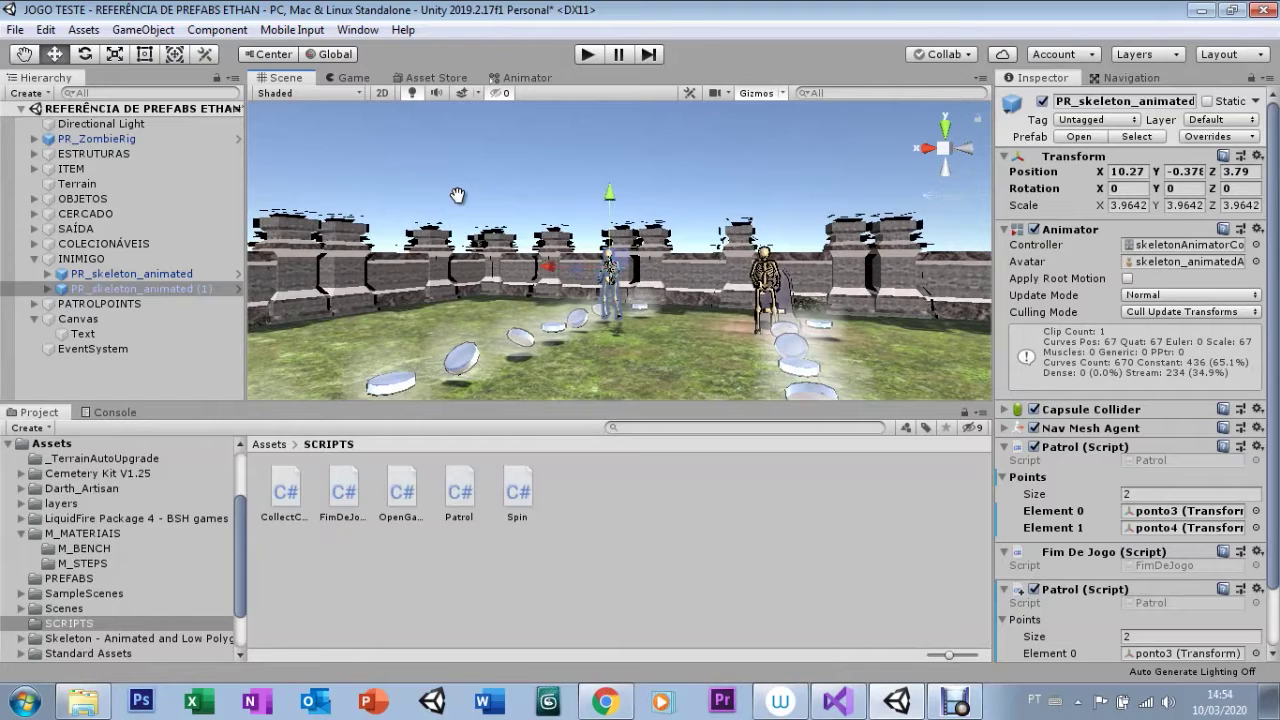
- Frame the New Text label in the Scene view, then return to the Game view
{"action": "double_click", "coordinate": [85, 334]}
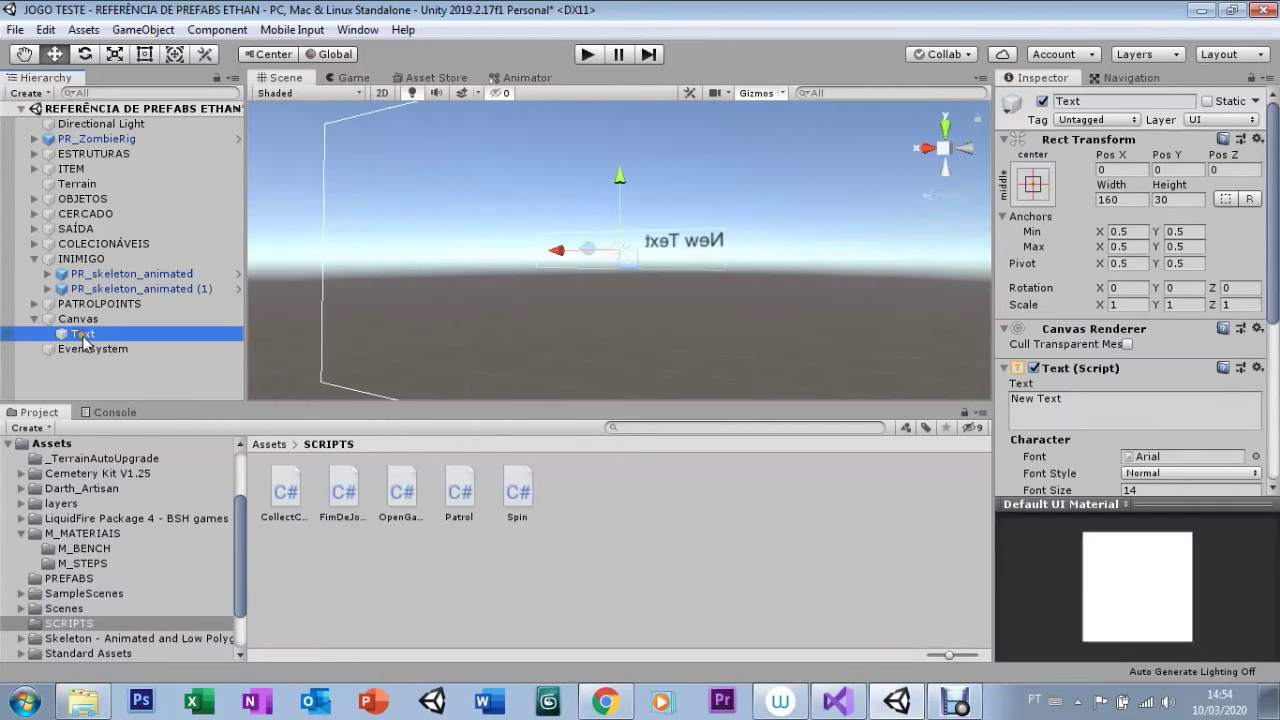
{"action": "right_click_drag", "start_coordinate": [419, 301], "coordinate": [591, 305]}
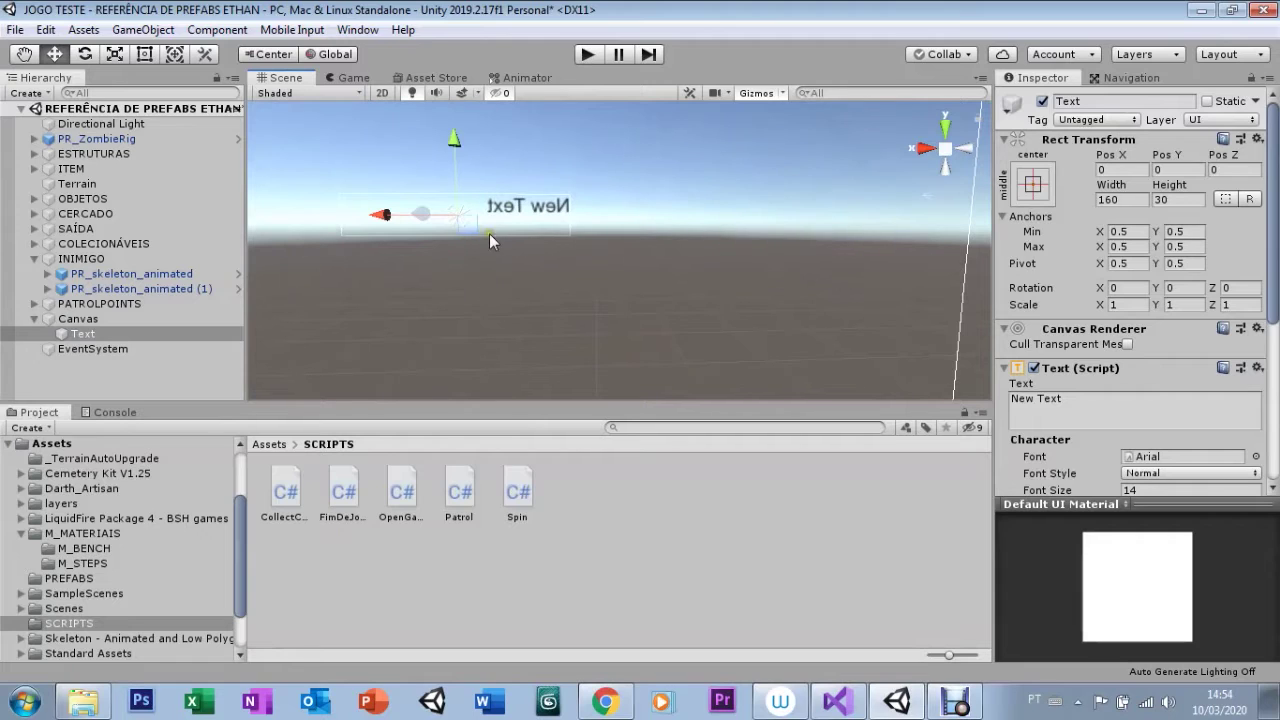
{"action": "left_click", "coordinate": [340, 79]}
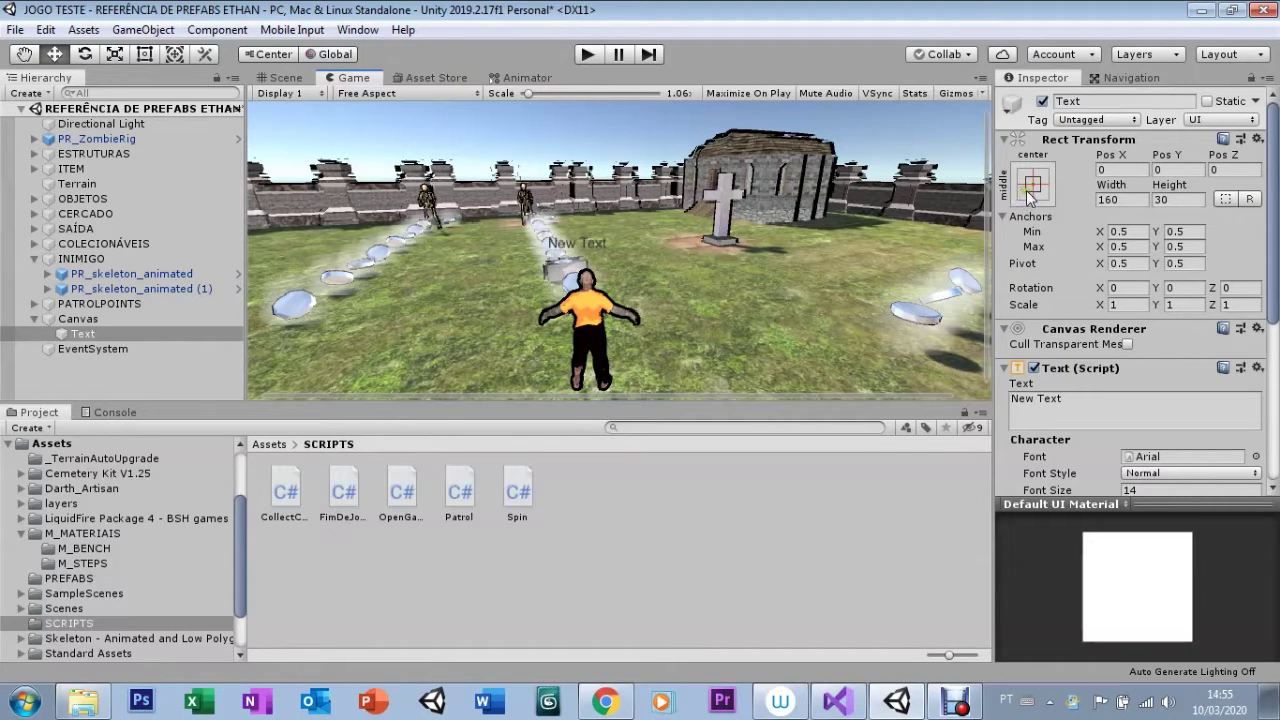
- Snap the New Text label's anchor, pivot and position to the top-left preset, then select Pos X
{"action": "left_click", "coordinate": [1032, 186]}
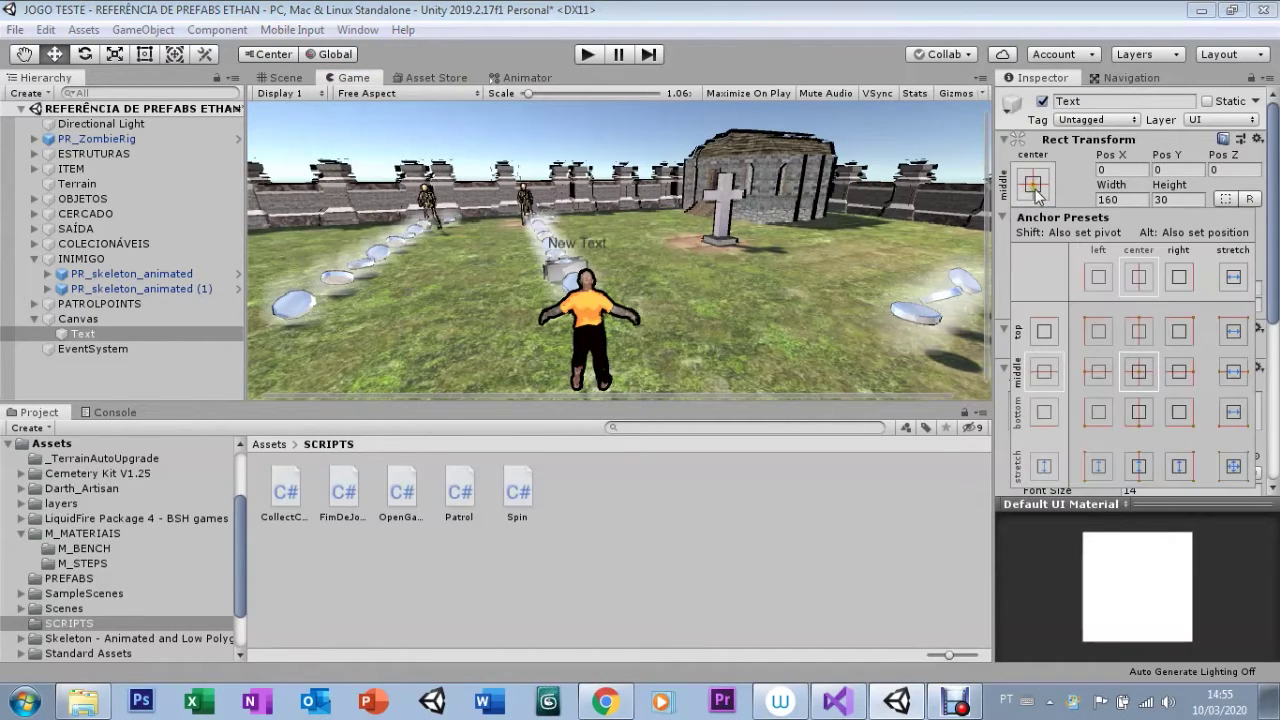
{"action": "key", "text": "alt"}
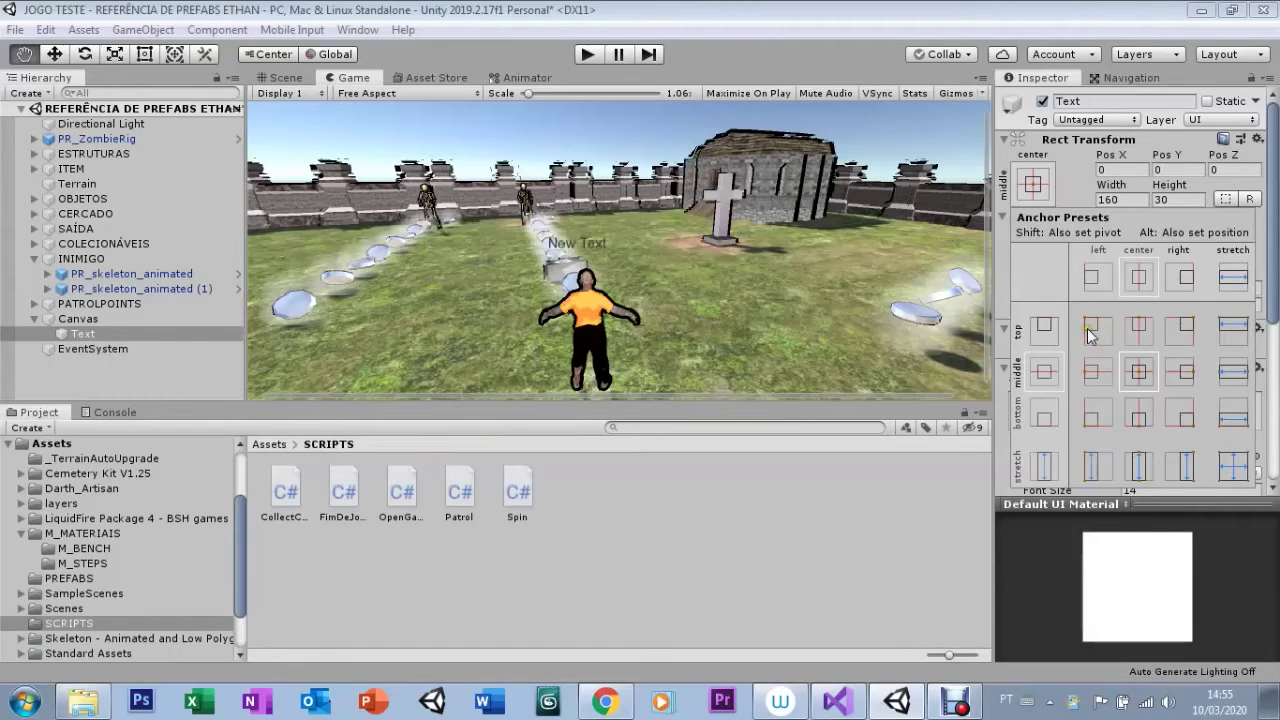
{"action": "left_click", "coordinate": [1094, 334], "text": "alt"}
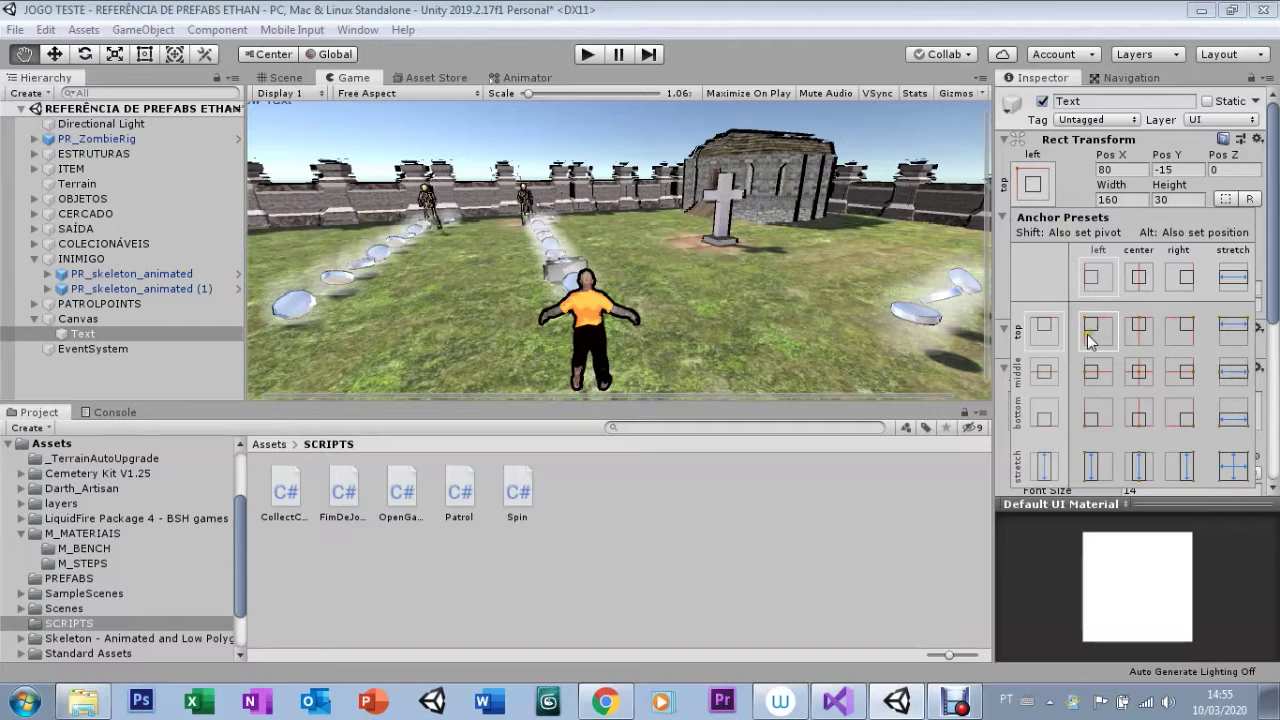
{"action": "key", "text": "shift"}
{"action": "left_click", "coordinate": [1092, 333], "text": "alt+shift"}
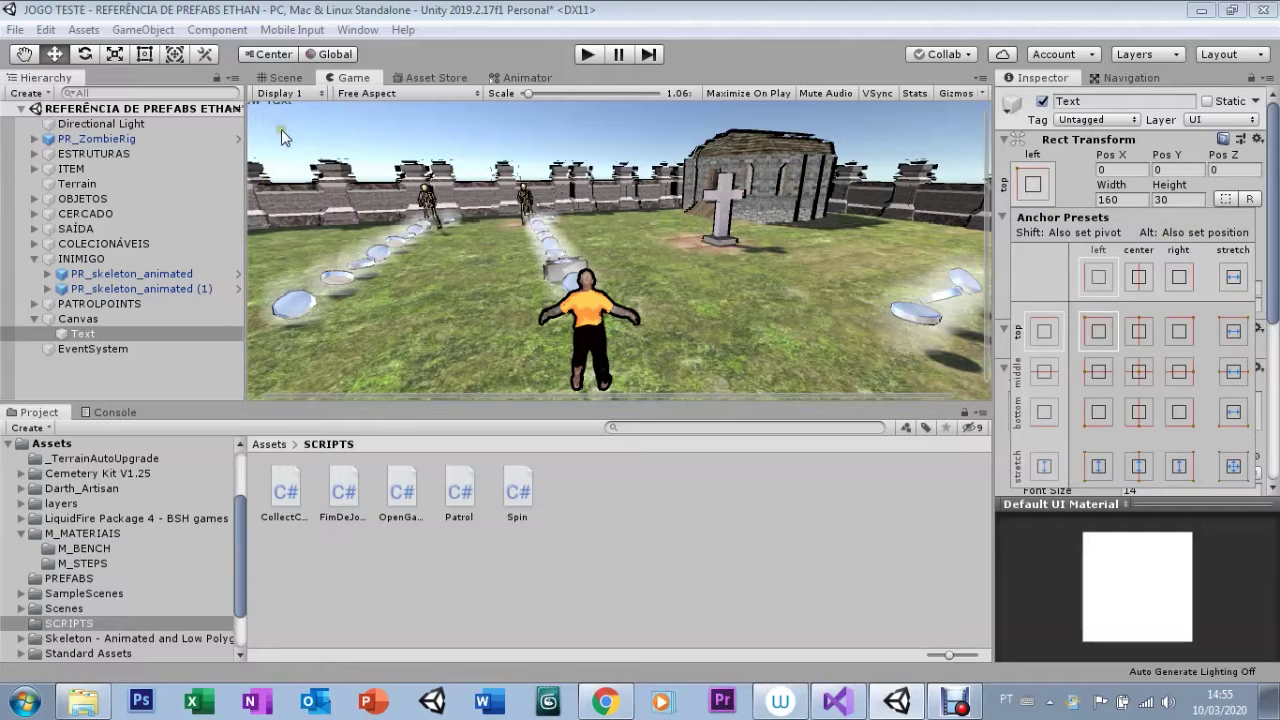
{"action": "left_click", "coordinate": [1108, 170]}
{"action": "type", "text": "10"}
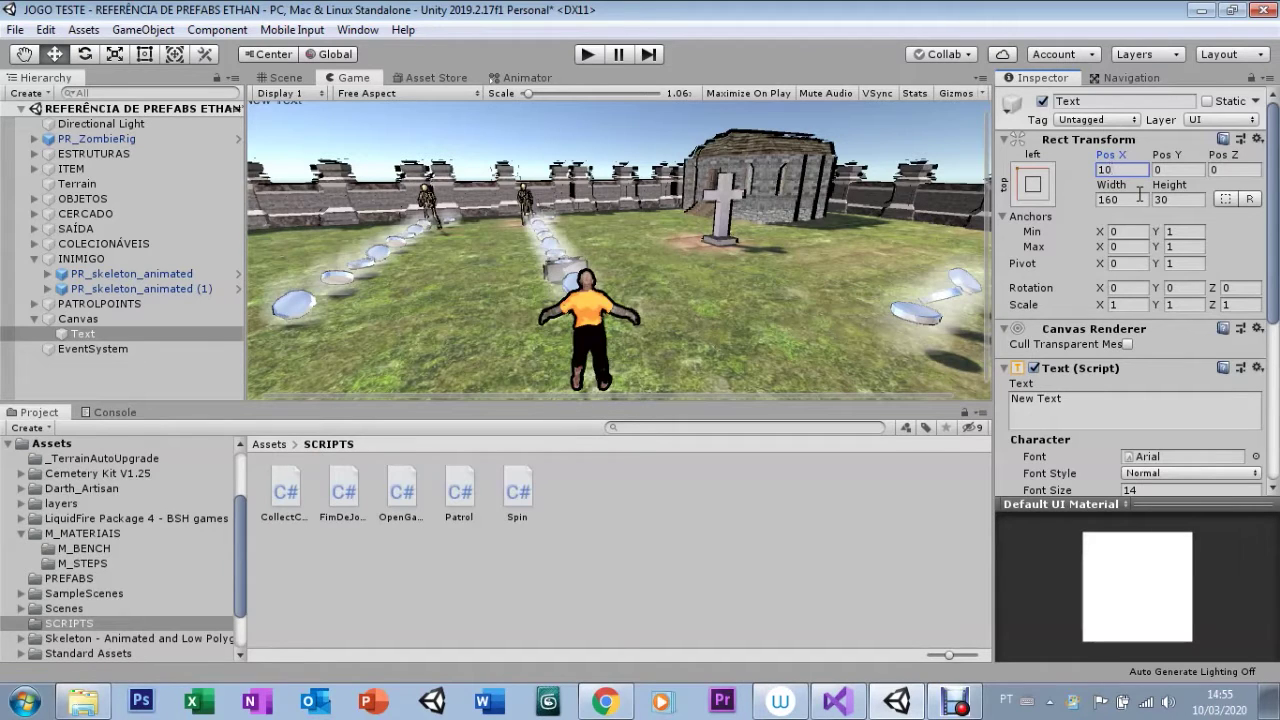
- Offset the label to Pos X 20, Pos Y -10
{"action": "left_click", "coordinate": [1176, 170]}
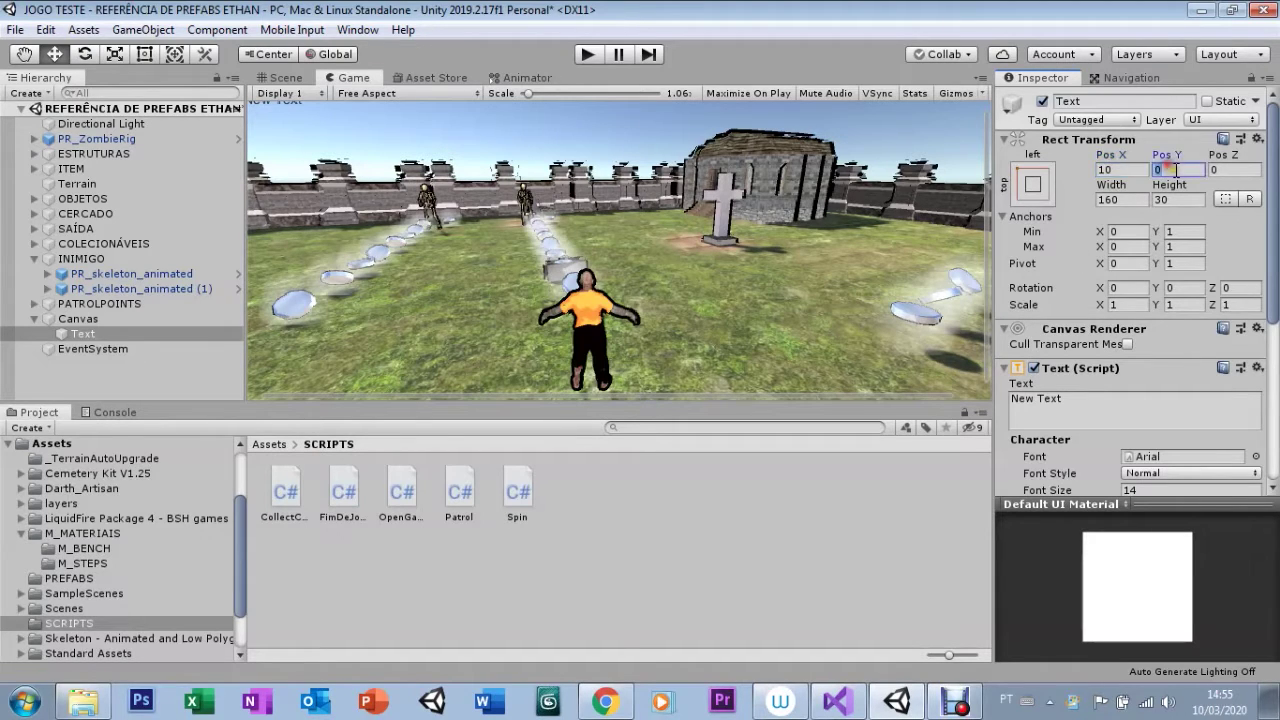
{"action": "type", "text": "-10"}
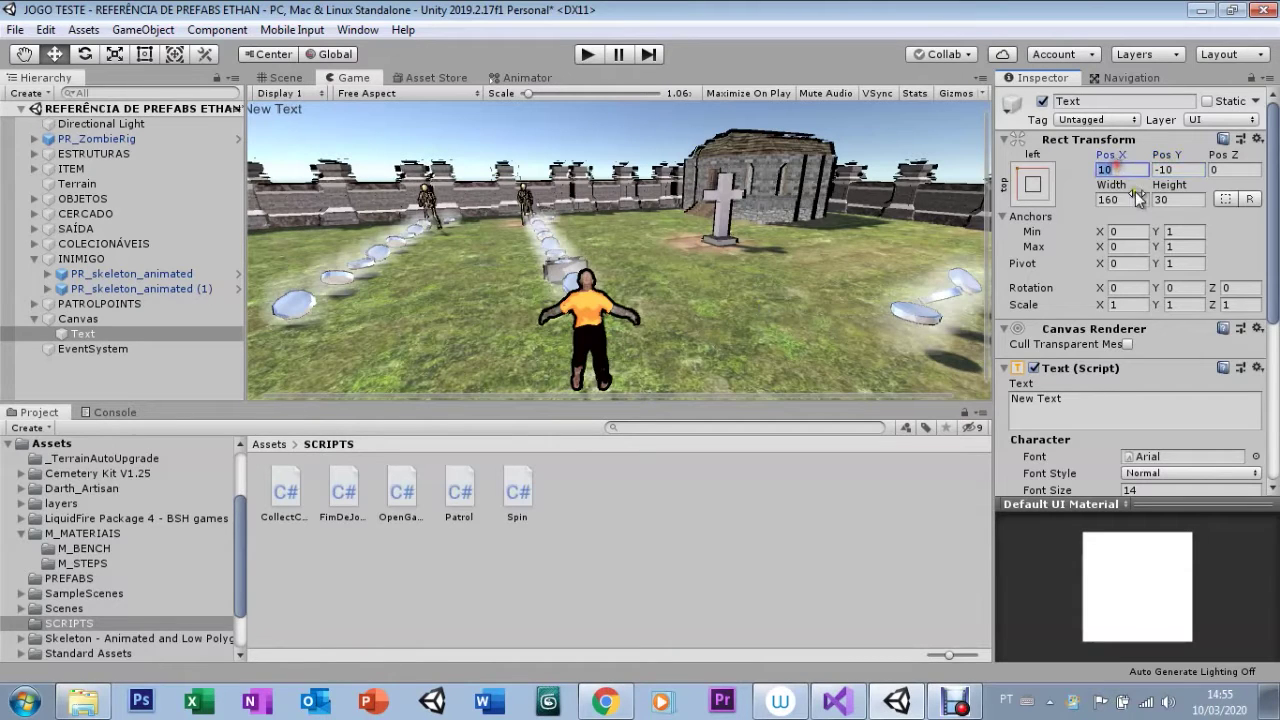
{"action": "type", "text": "20"}
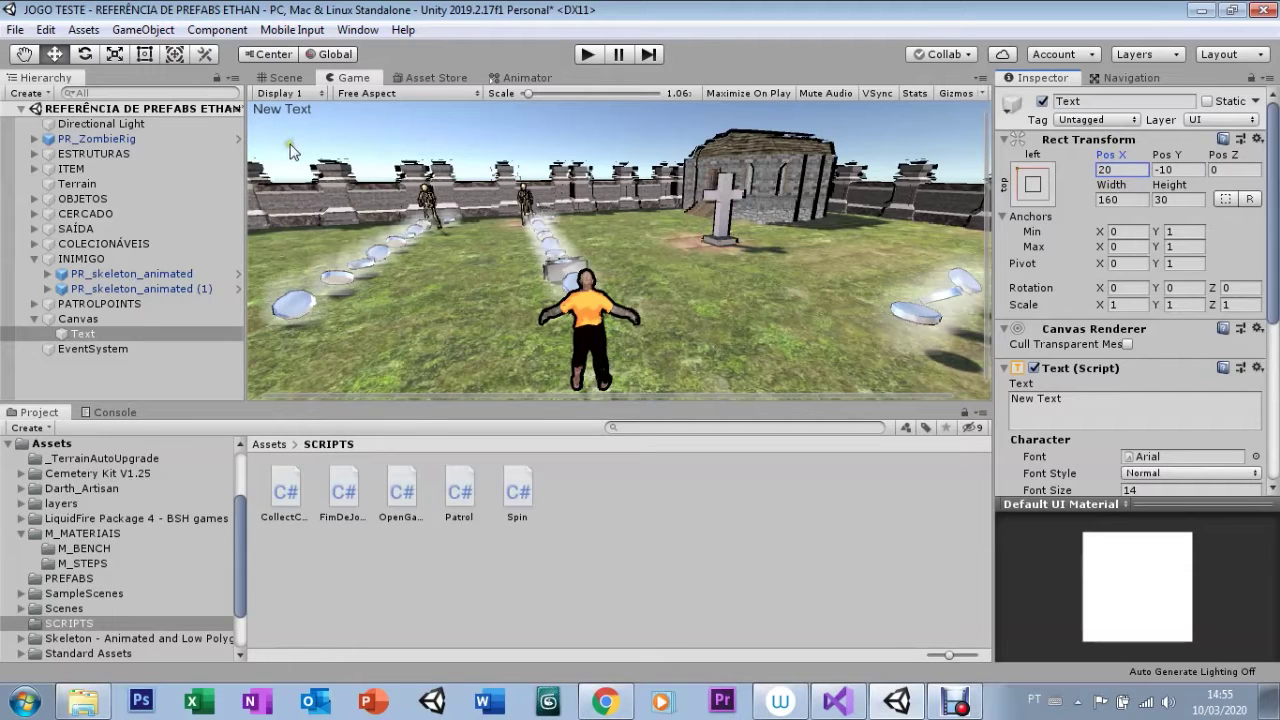
{"action": "left_click", "coordinate": [1119, 202]}
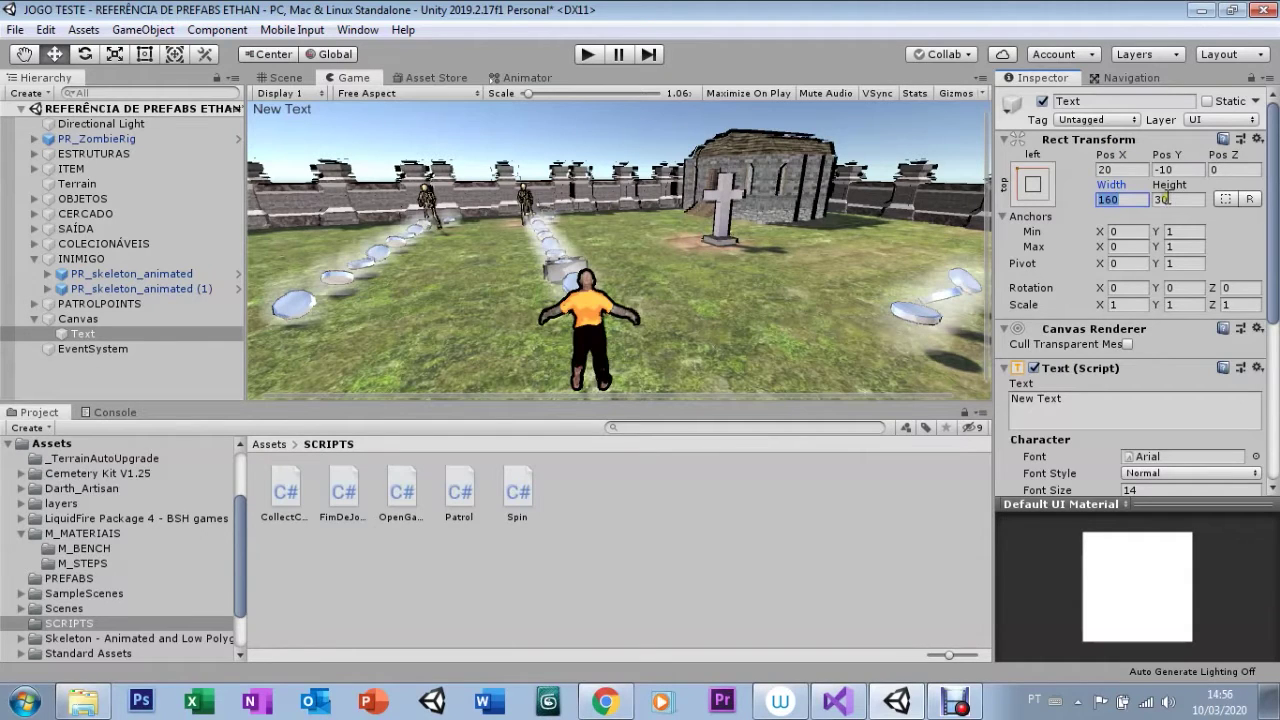
- Replace the label's 'New Text' content with 'SCORE'
{"action": "left_click", "coordinate": [1060, 405]}
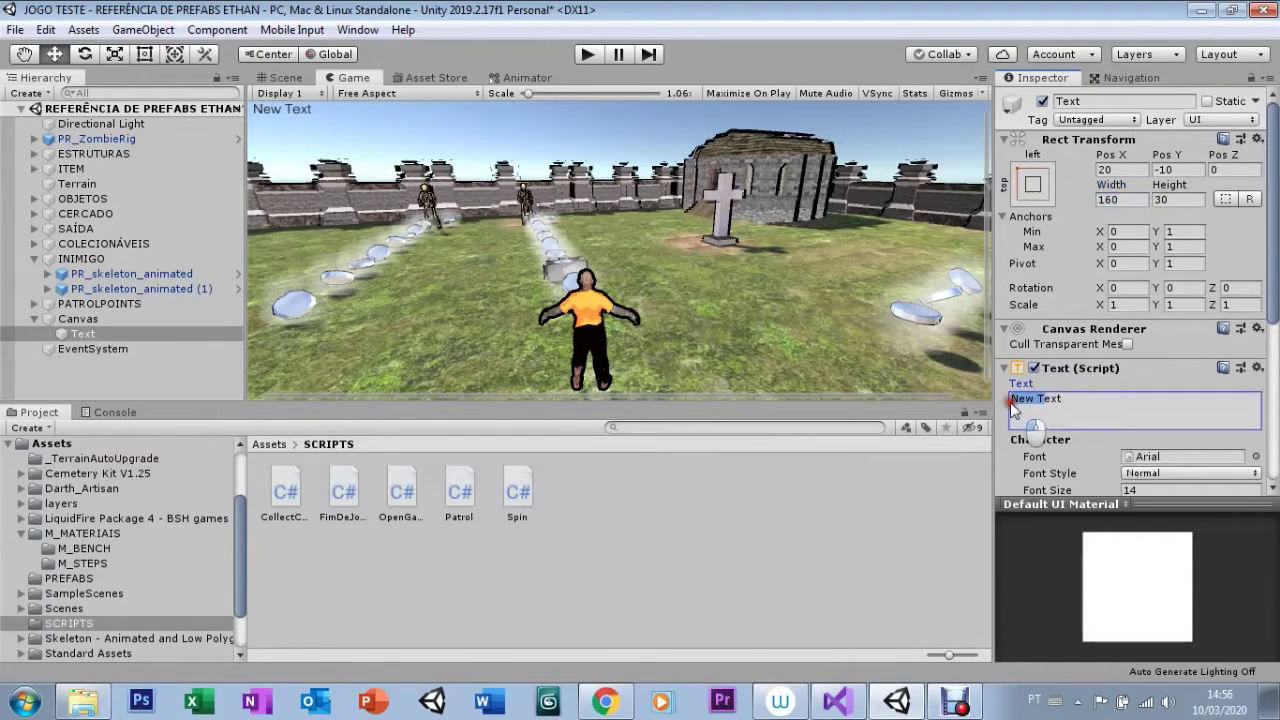
{"action": "left_click", "coordinate": [1060, 405]}
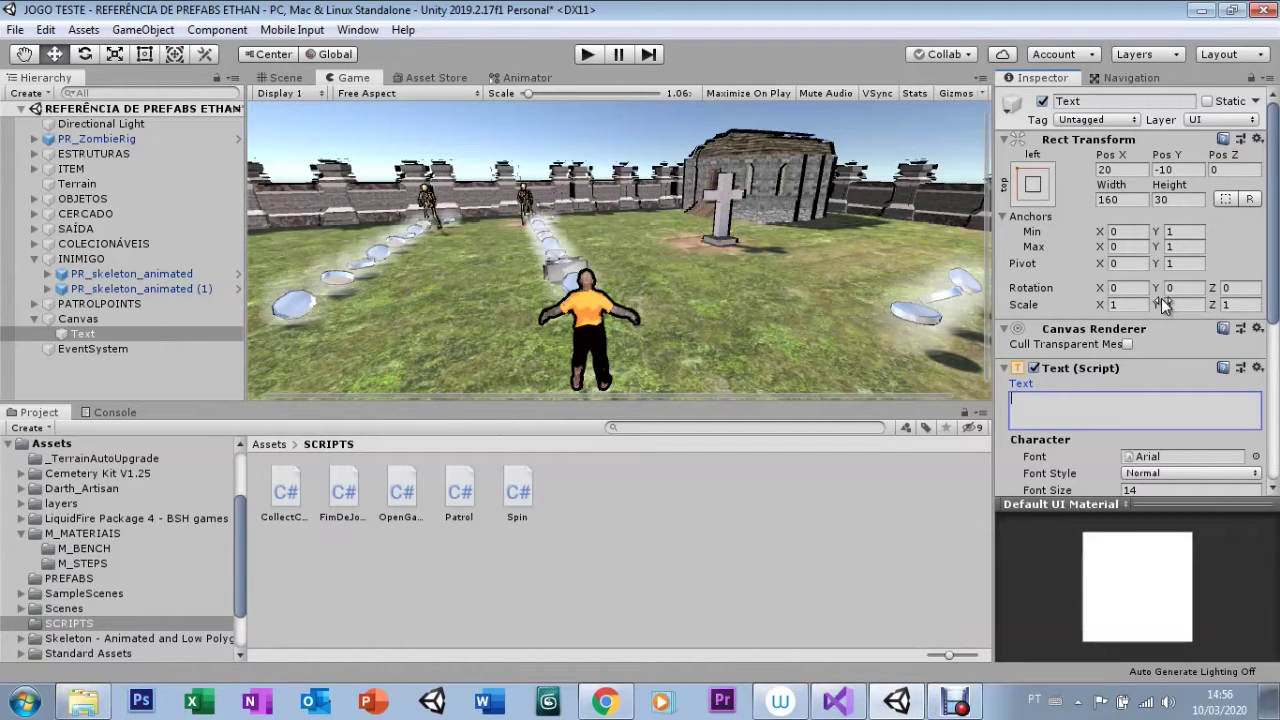
{"action": "type", "text": "sc"}
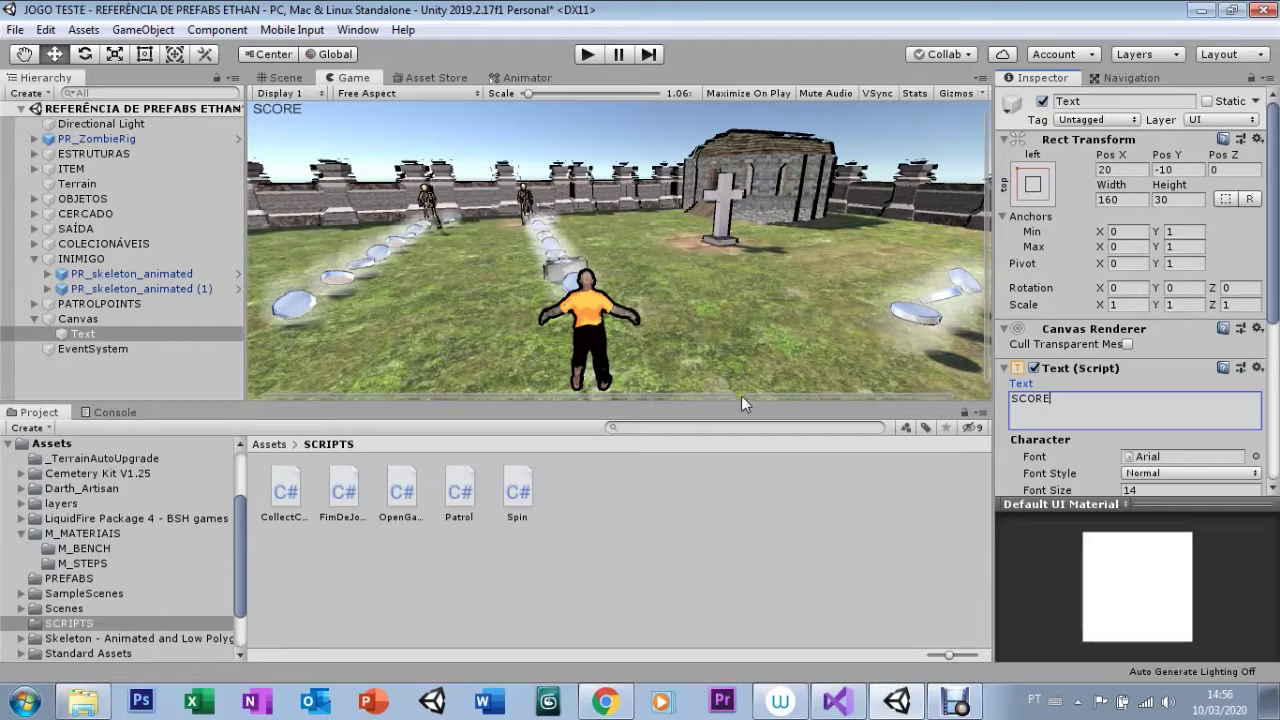
{"action": "left_click_drag", "start_coordinate": [1274, 300], "coordinate": [1275, 393]}
- Switch the SCORE label's font from Arial to Unipix using the Select Font picker
{"action": "left_click", "coordinate": [1210, 325]}
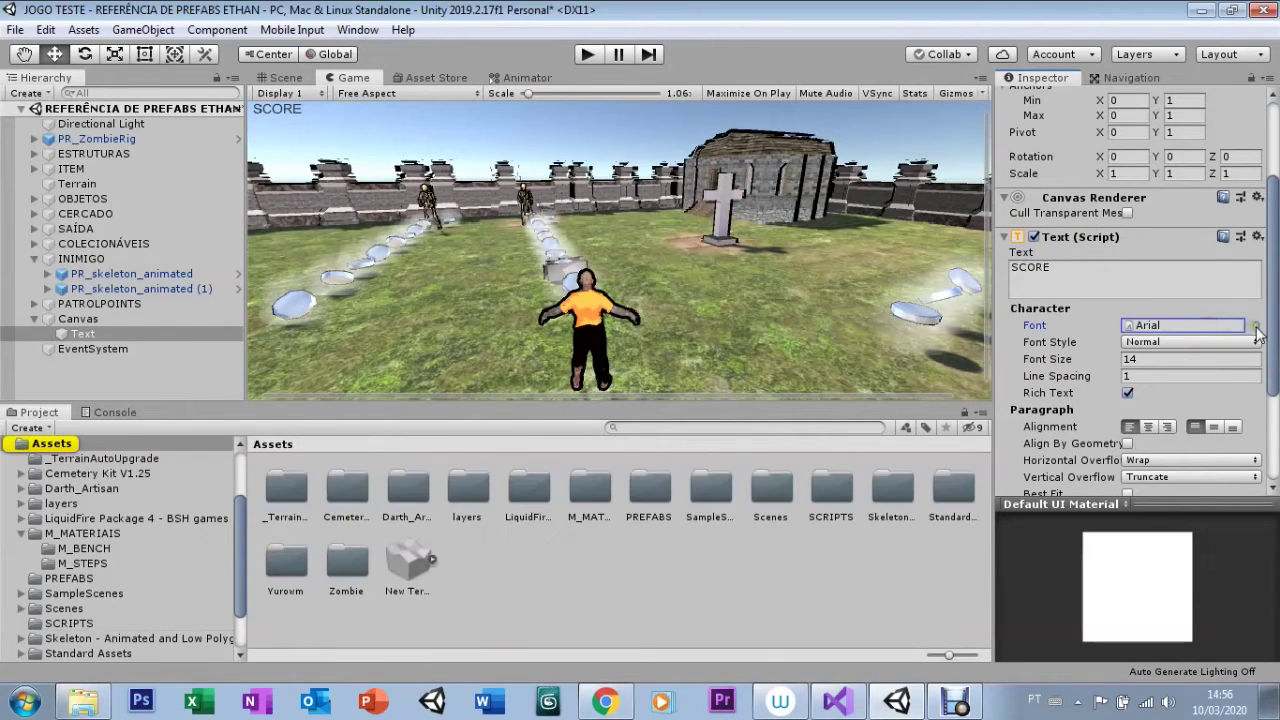
{"action": "left_click", "coordinate": [1255, 326]}
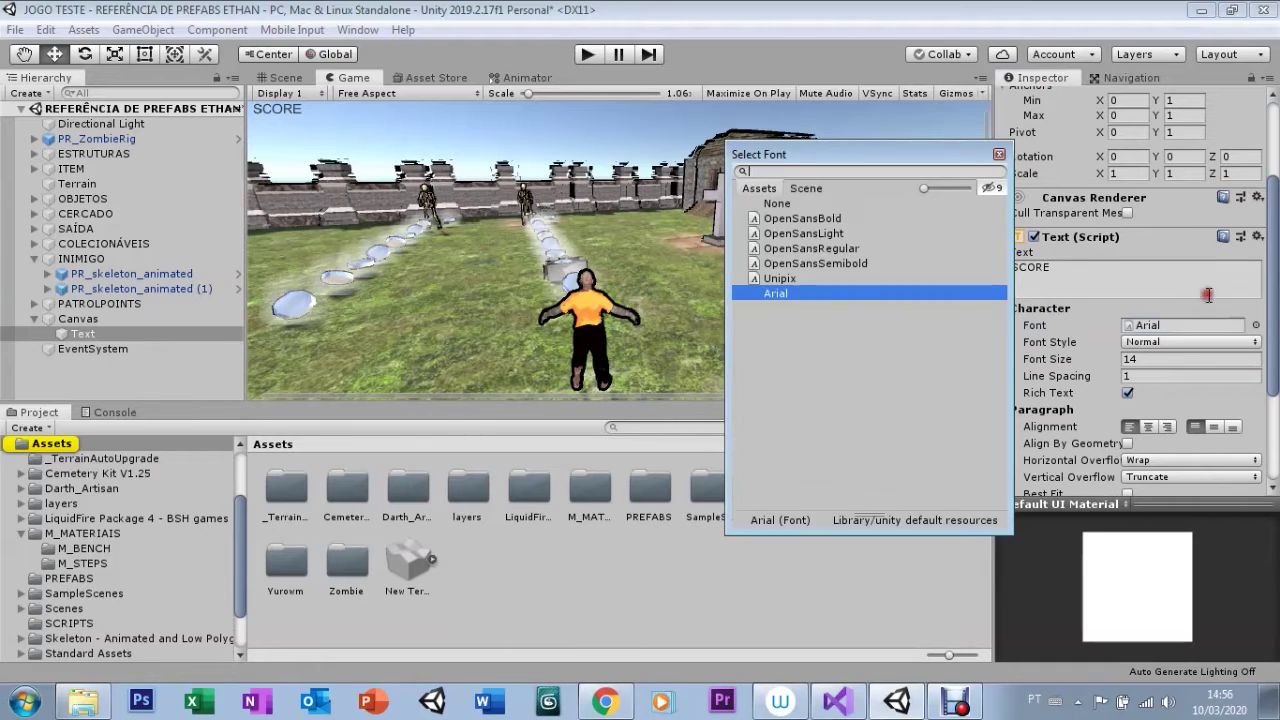
{"action": "left_click", "coordinate": [757, 280]}
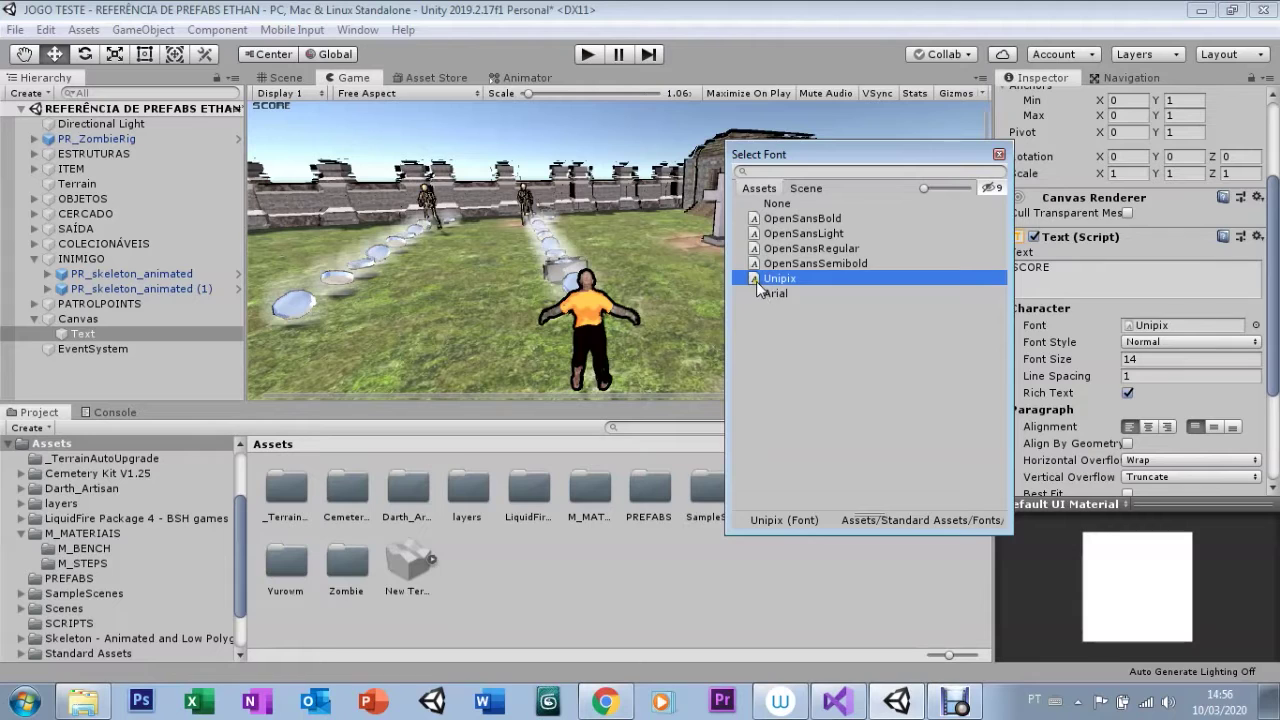
{"action": "left_click", "coordinate": [1098, 340]}
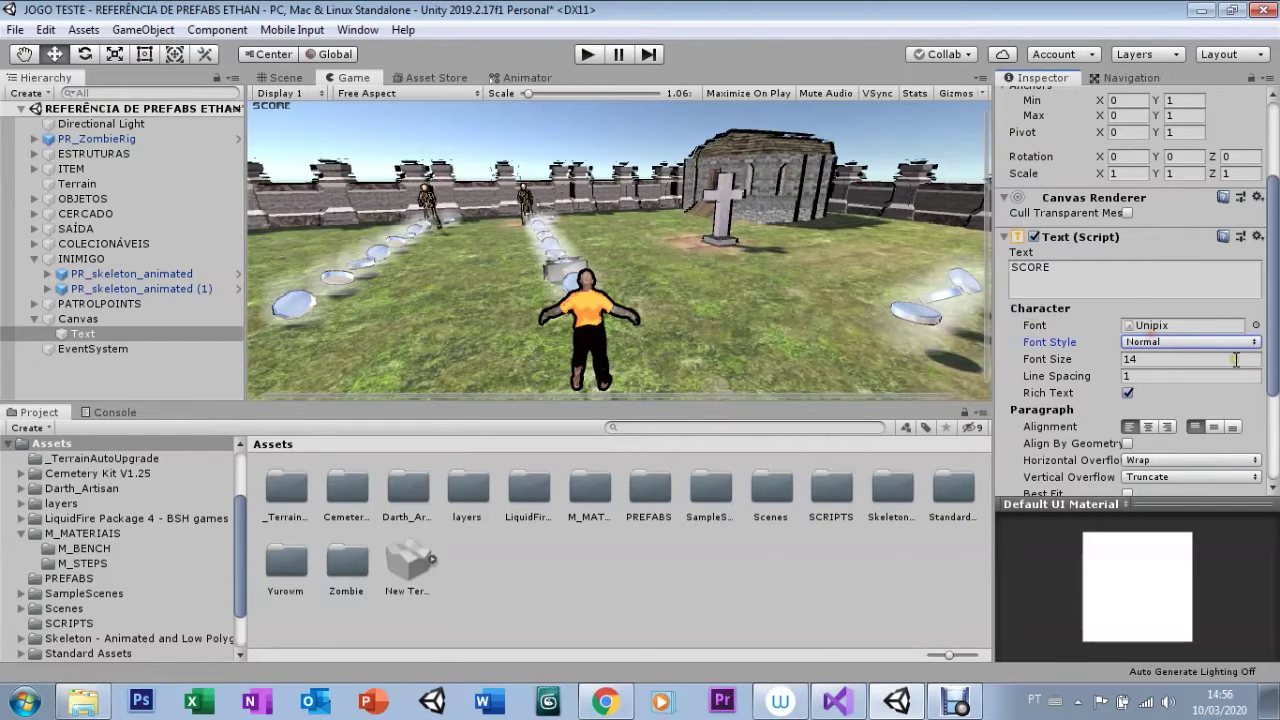
{"action": "left_click_drag", "start_coordinate": [1276, 333], "coordinate": [1274, 304]}
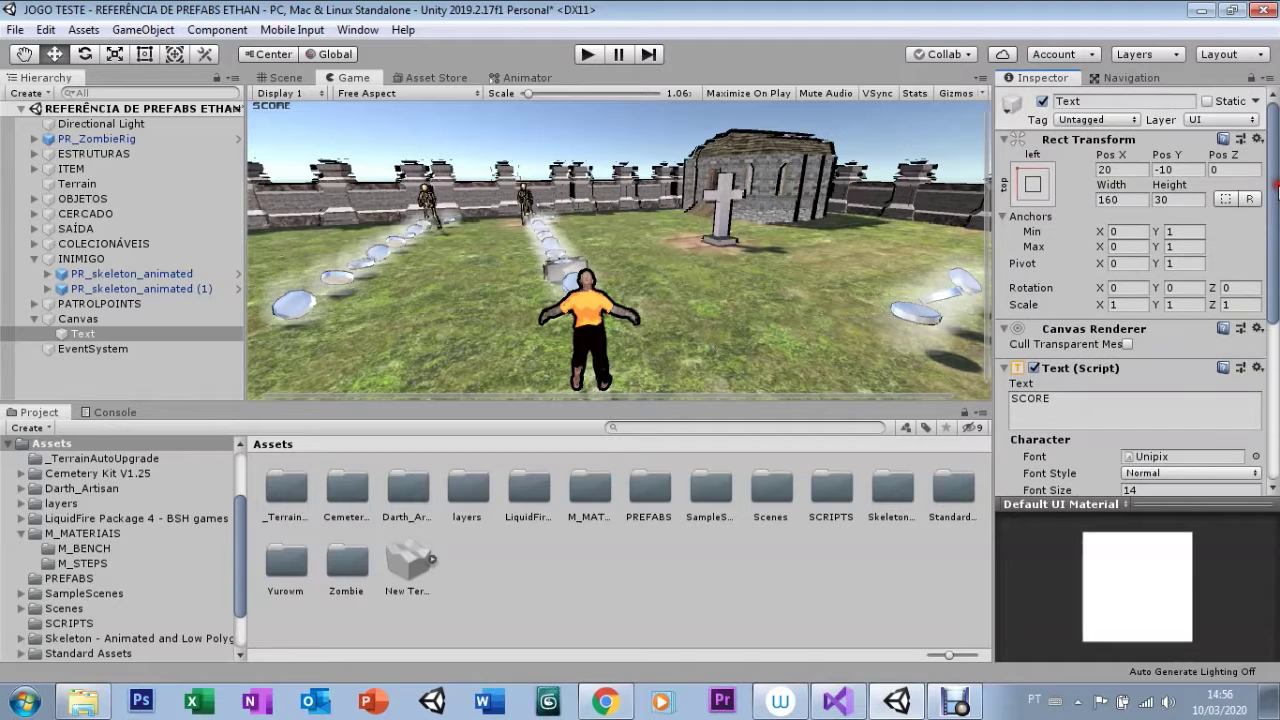
{"action": "left_click_drag", "start_coordinate": [1274, 238], "coordinate": [1274, 192]}
{"action": "left_click_drag", "start_coordinate": [1272, 300], "coordinate": [1273, 450]}
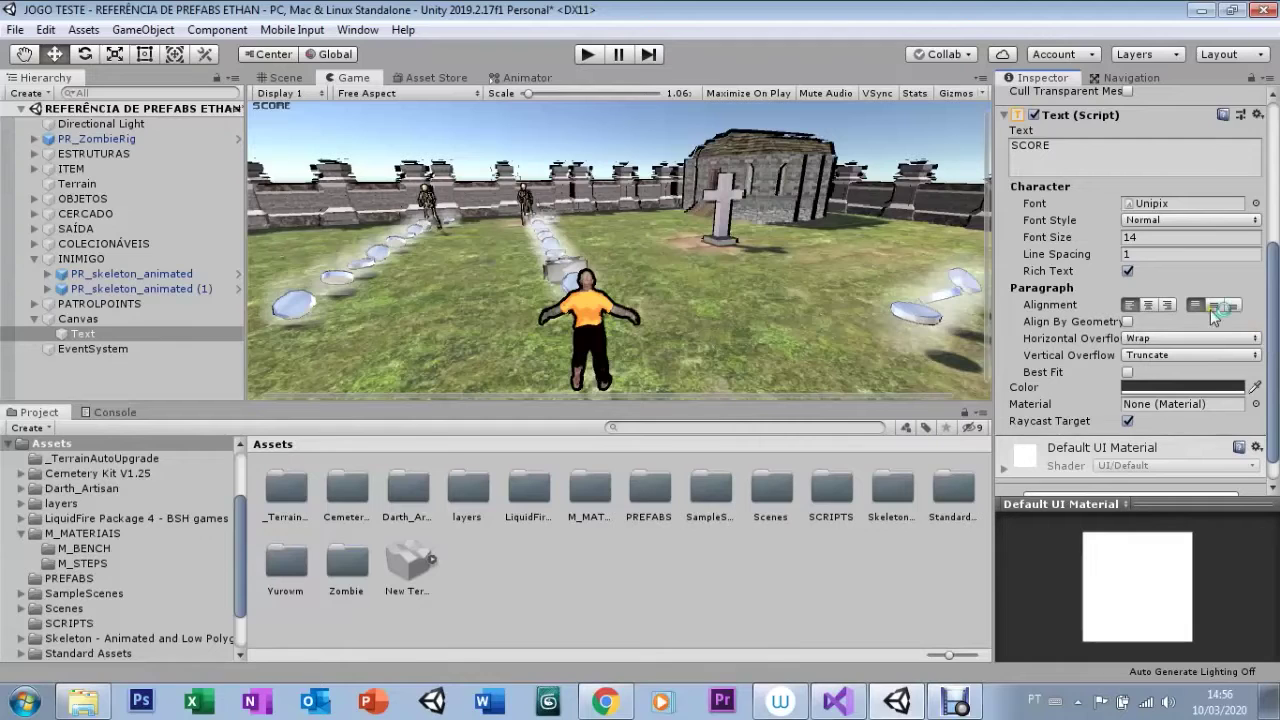
- Set the SCORE text colour to bright yellow FFF900 in the Color window
{"action": "left_click", "coordinate": [1188, 388]}
{"action": "left_click", "coordinate": [938, 176]}
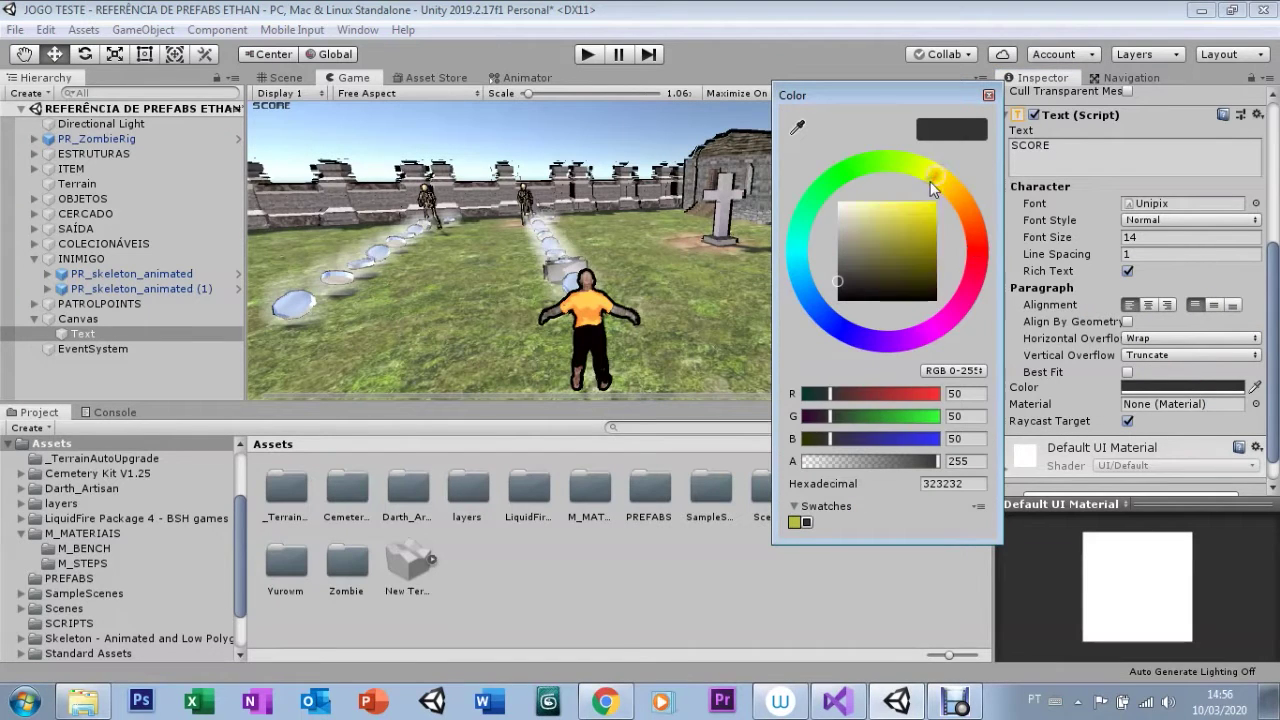
{"action": "left_click", "coordinate": [926, 208]}
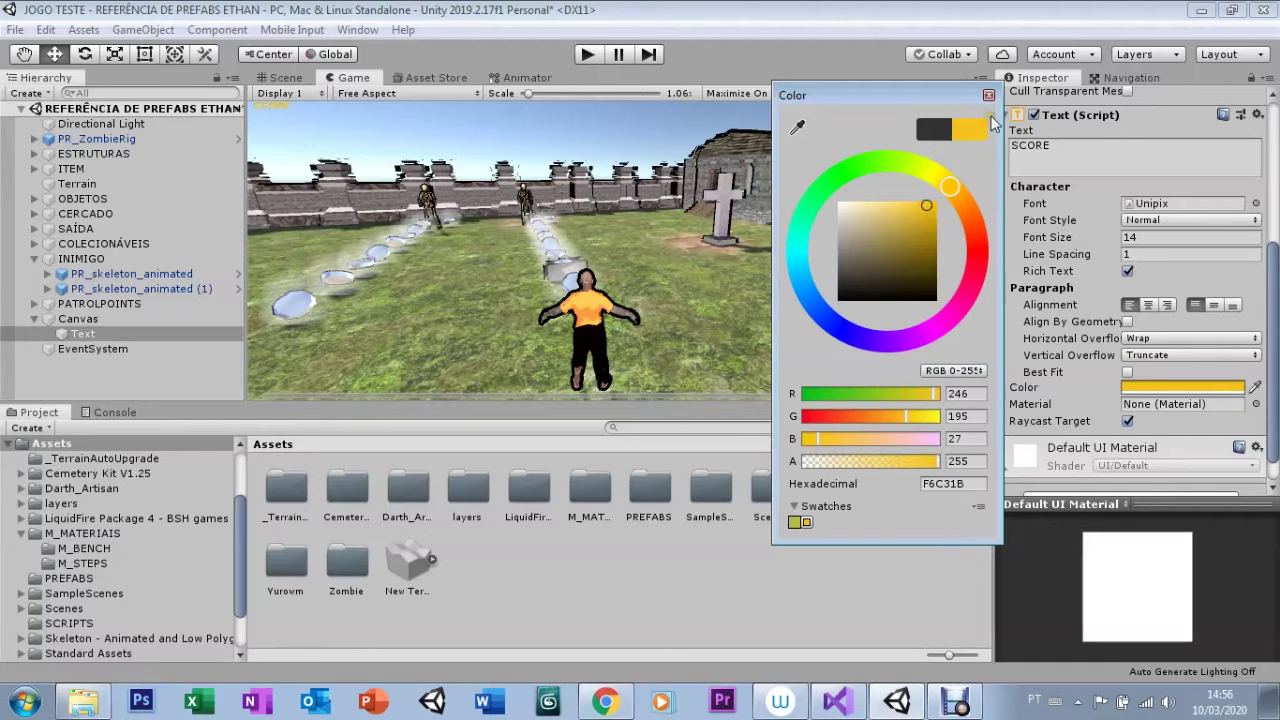
{"action": "left_click", "coordinate": [934, 173]}
{"action": "left_click", "coordinate": [936, 203]}
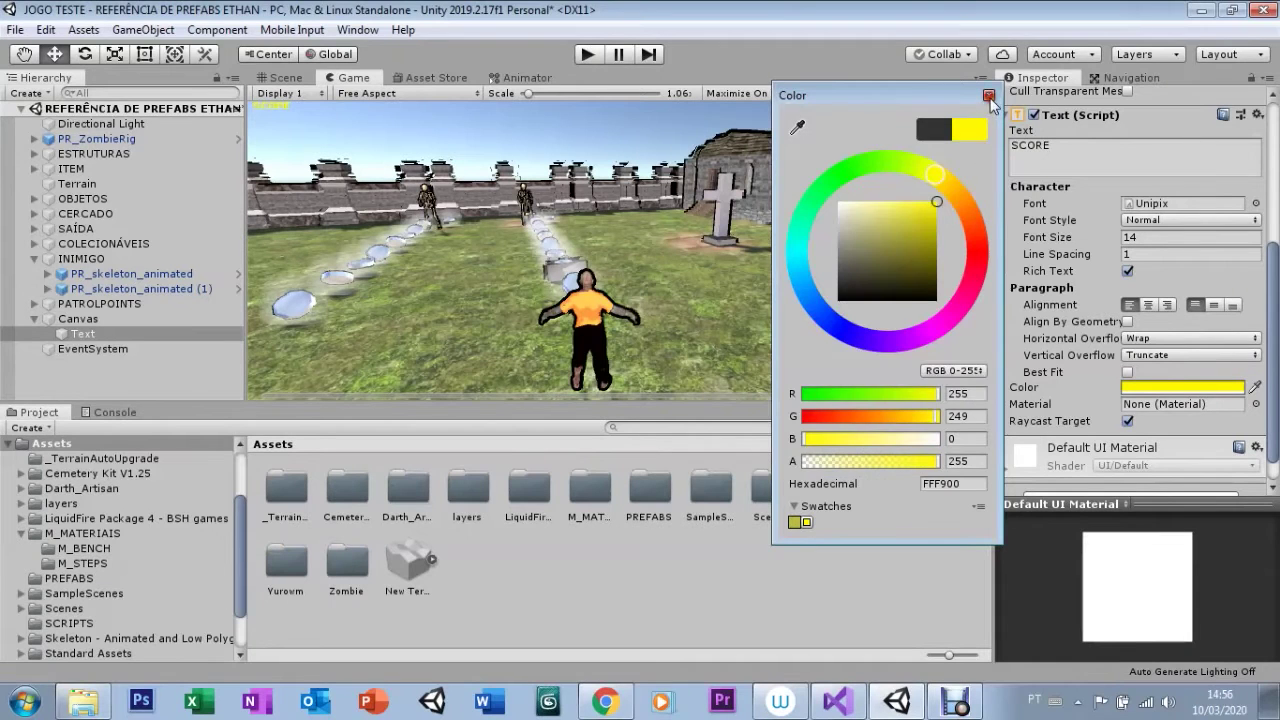
{"action": "left_click", "coordinate": [988, 95]}
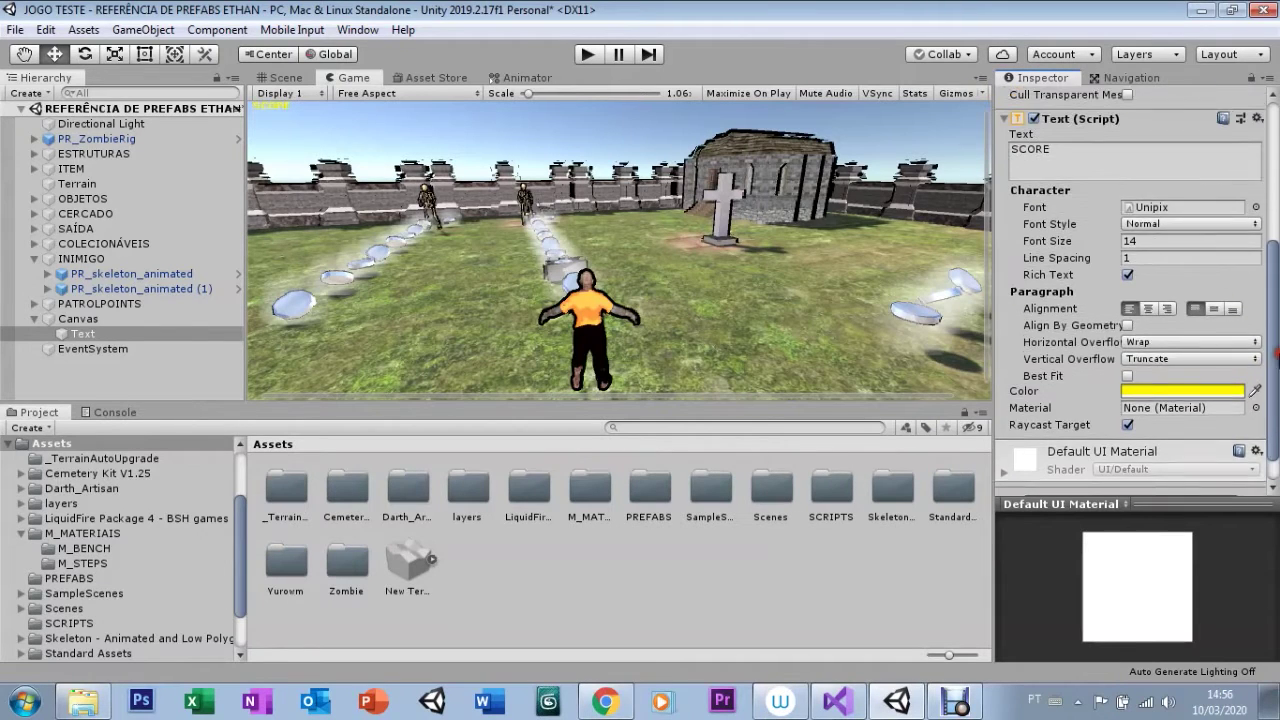
{"action": "left_click_drag", "start_coordinate": [1276, 362], "coordinate": [1274, 300]}
- Set the SCORE label's font size to 45
{"action": "left_click", "coordinate": [1142, 301]}
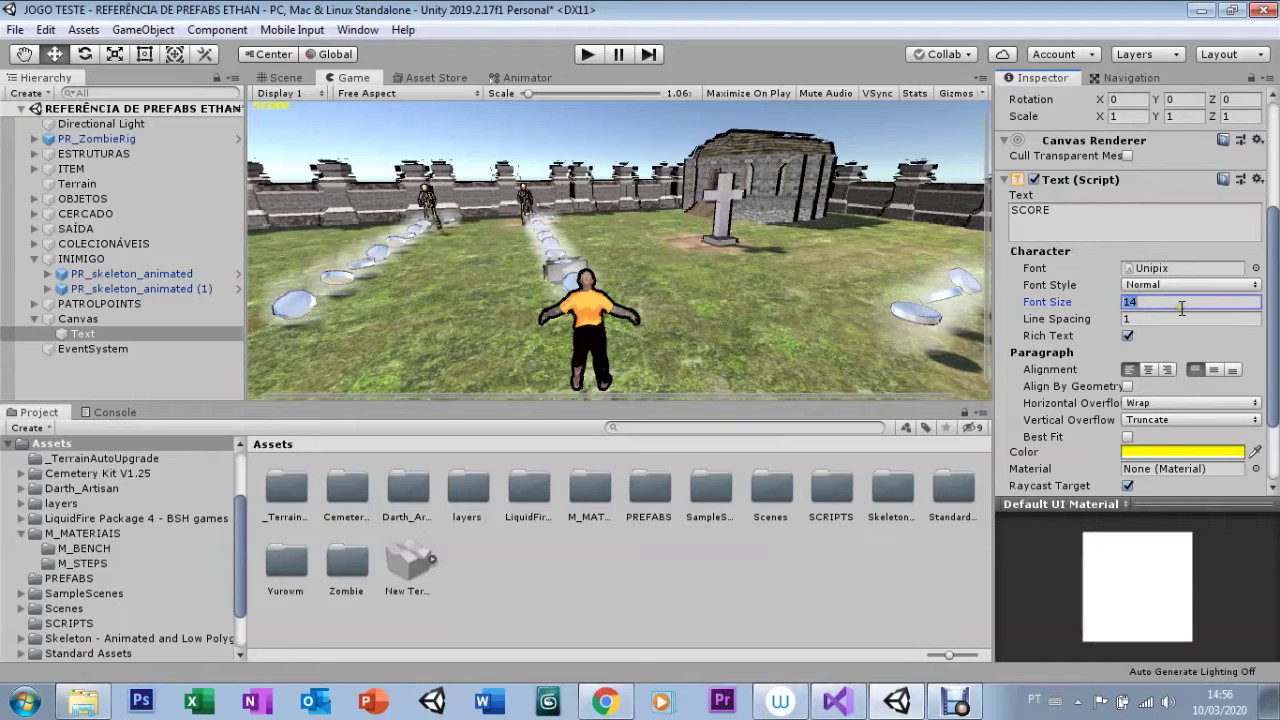
{"action": "type", "text": "30"}
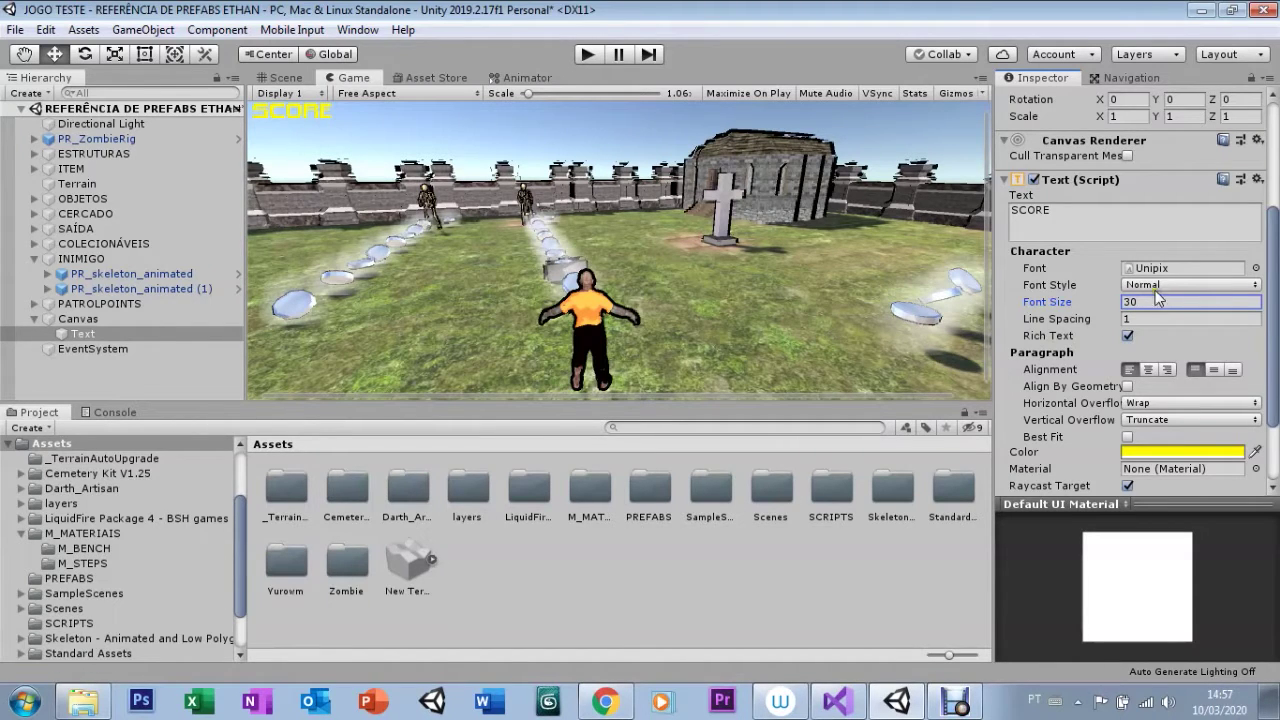
{"action": "double_click", "coordinate": [1149, 303]}
{"action": "type", "text": "45"}
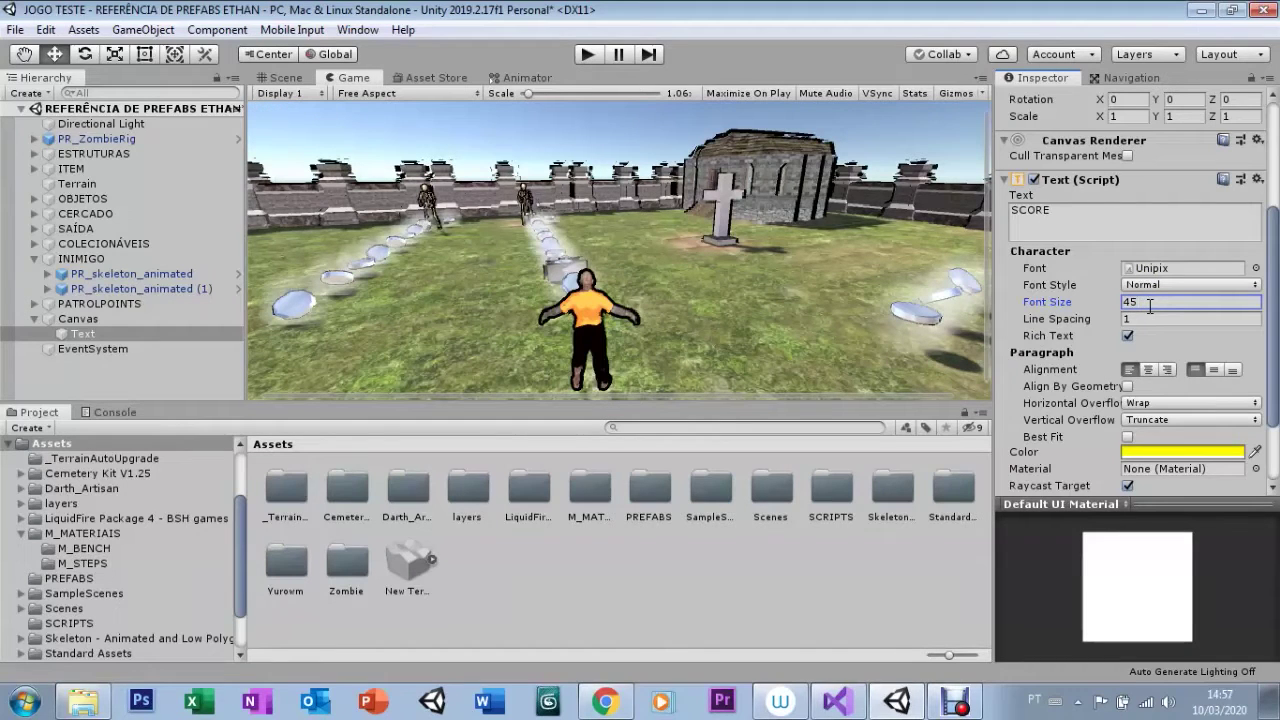
- Size the text box to 200 by 45 and position it at Pos X 30, Pos Y -20
{"action": "scroll", "coordinate": [1183, 180], "scroll_direction": "up", "scroll_amount": 5}
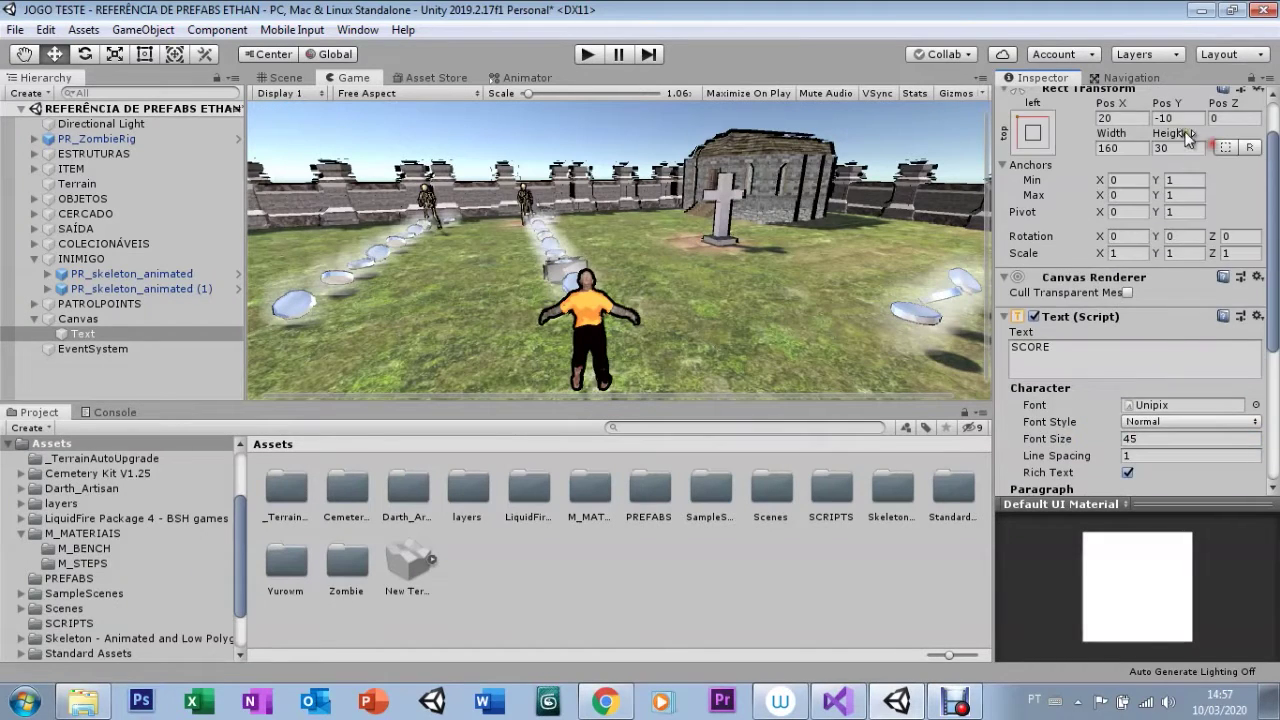
{"action": "left_click", "coordinate": [1118, 148]}
{"action": "type", "text": "200"}
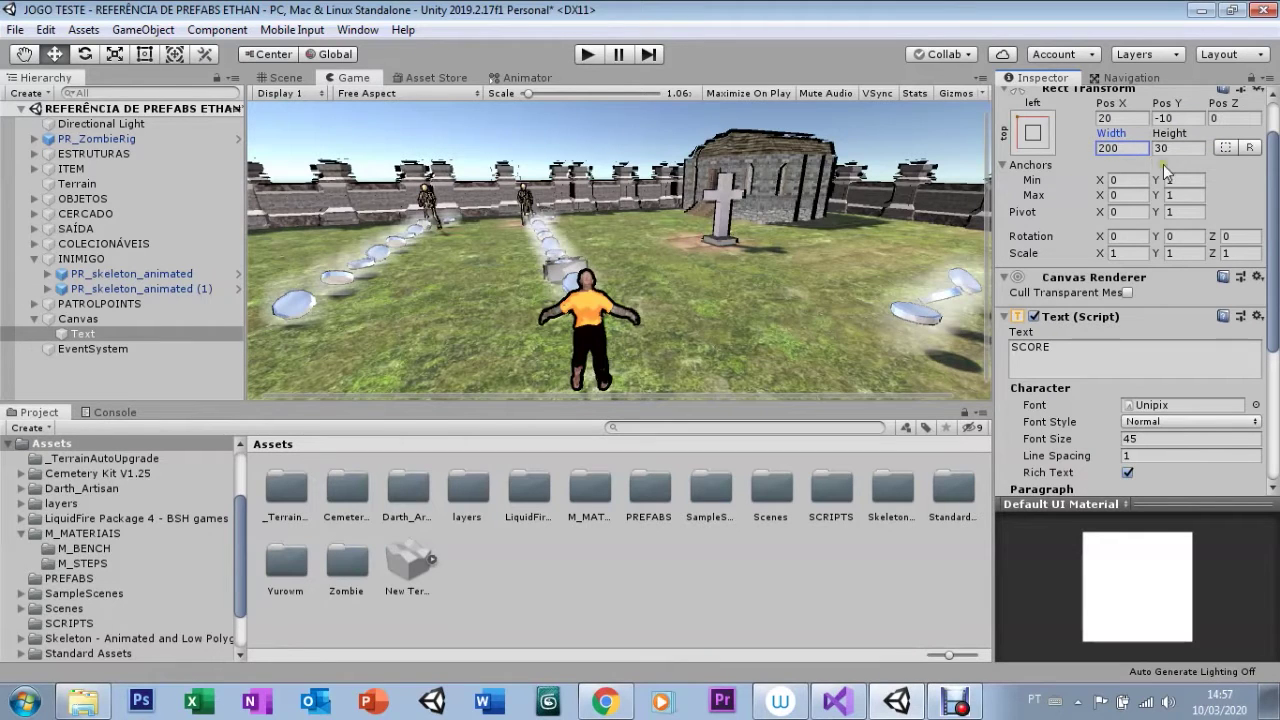
{"action": "left_click", "coordinate": [1168, 148]}
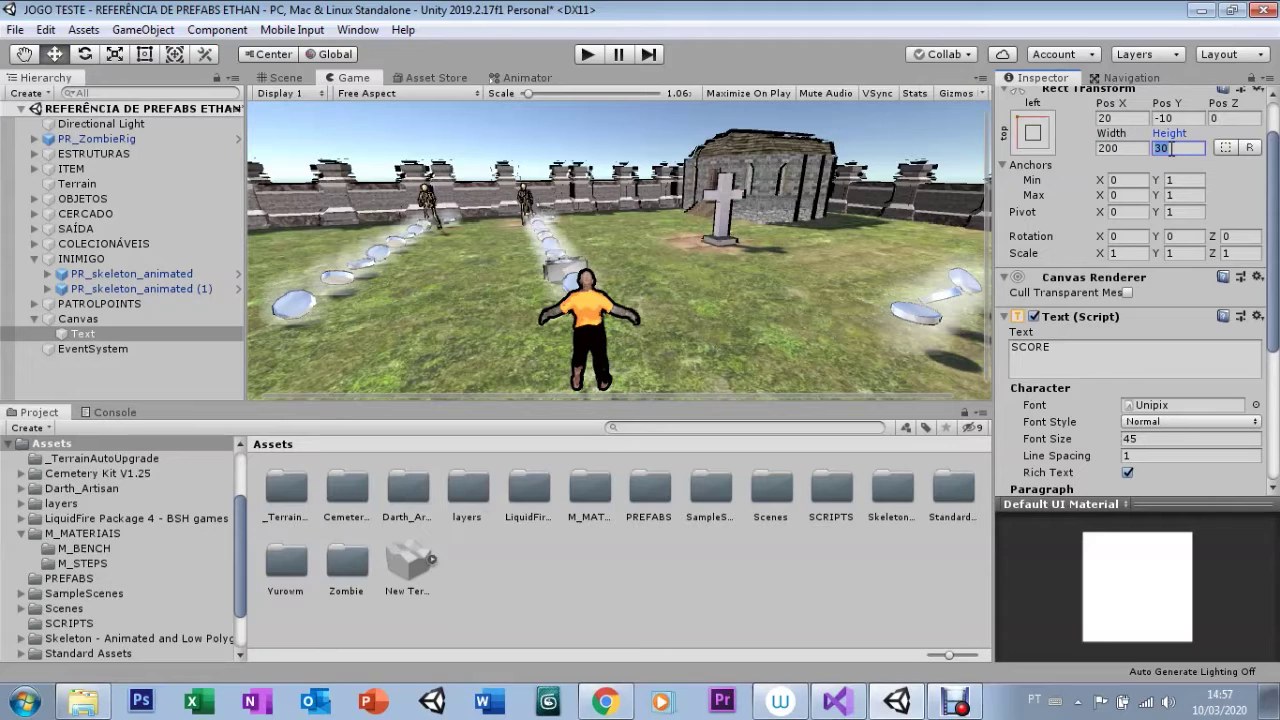
{"action": "type", "text": "5"}
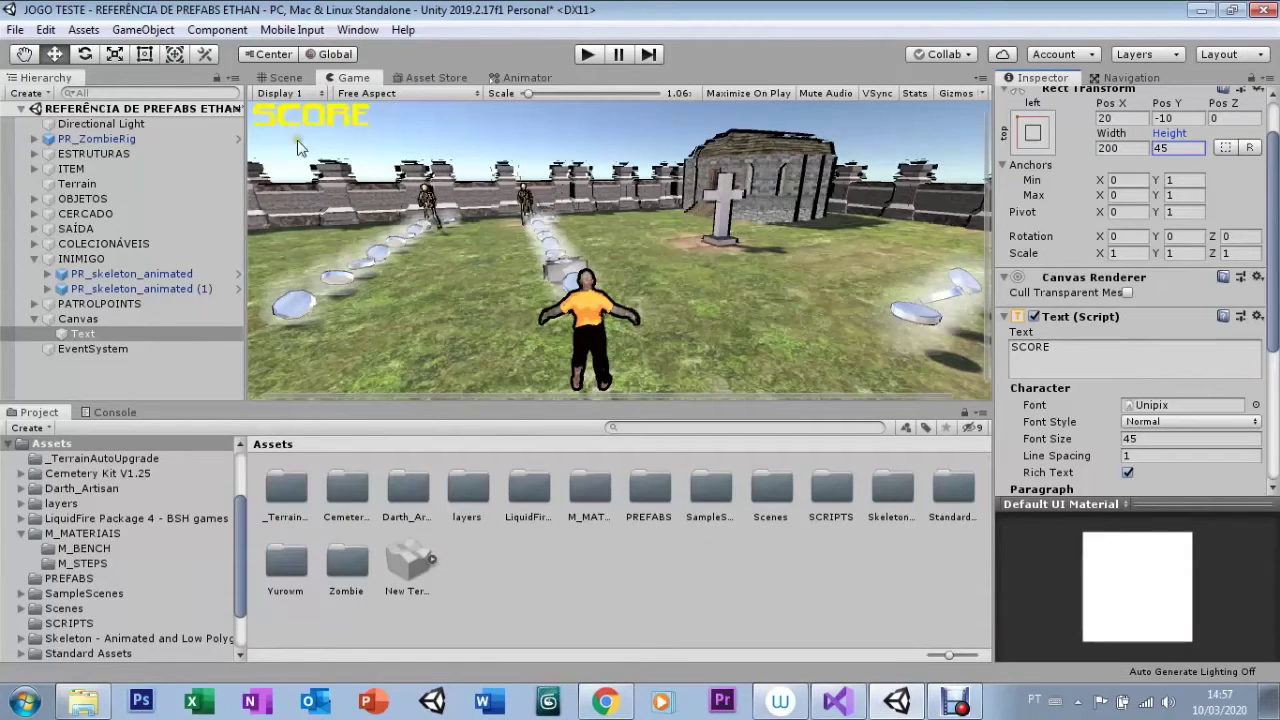
{"action": "left_click", "coordinate": [1160, 118]}
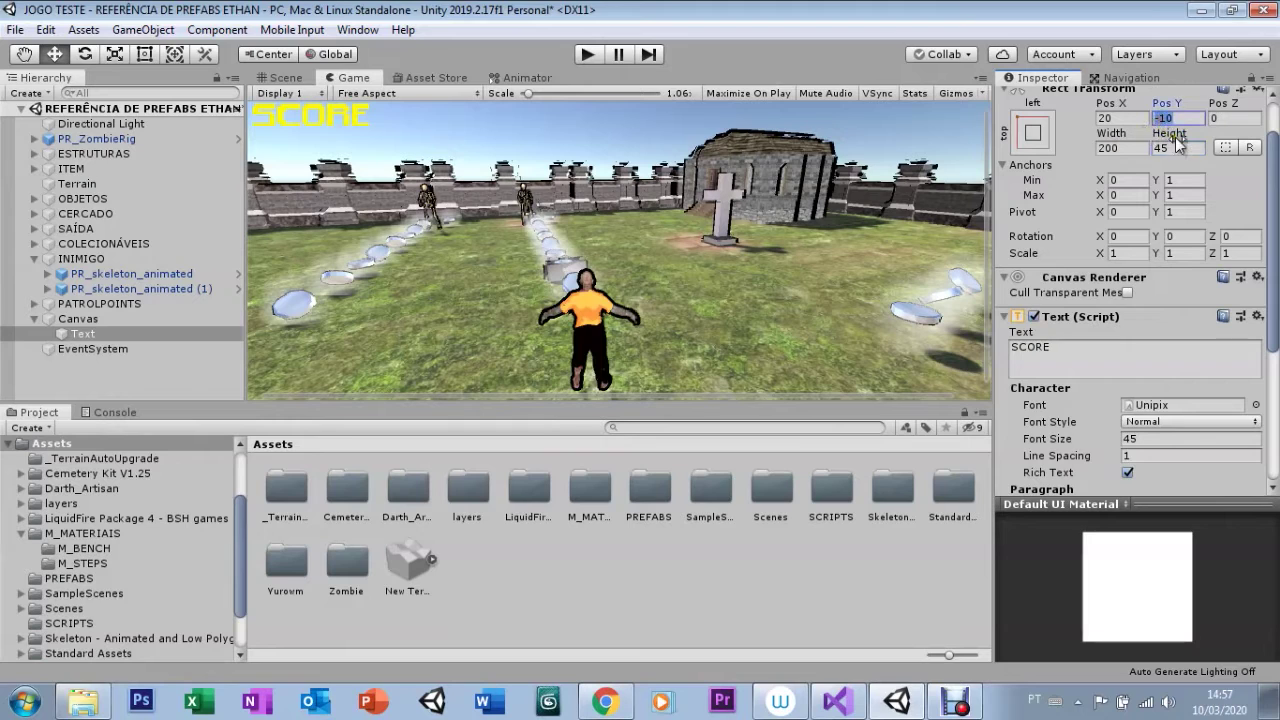
{"action": "type", "text": "-20"}
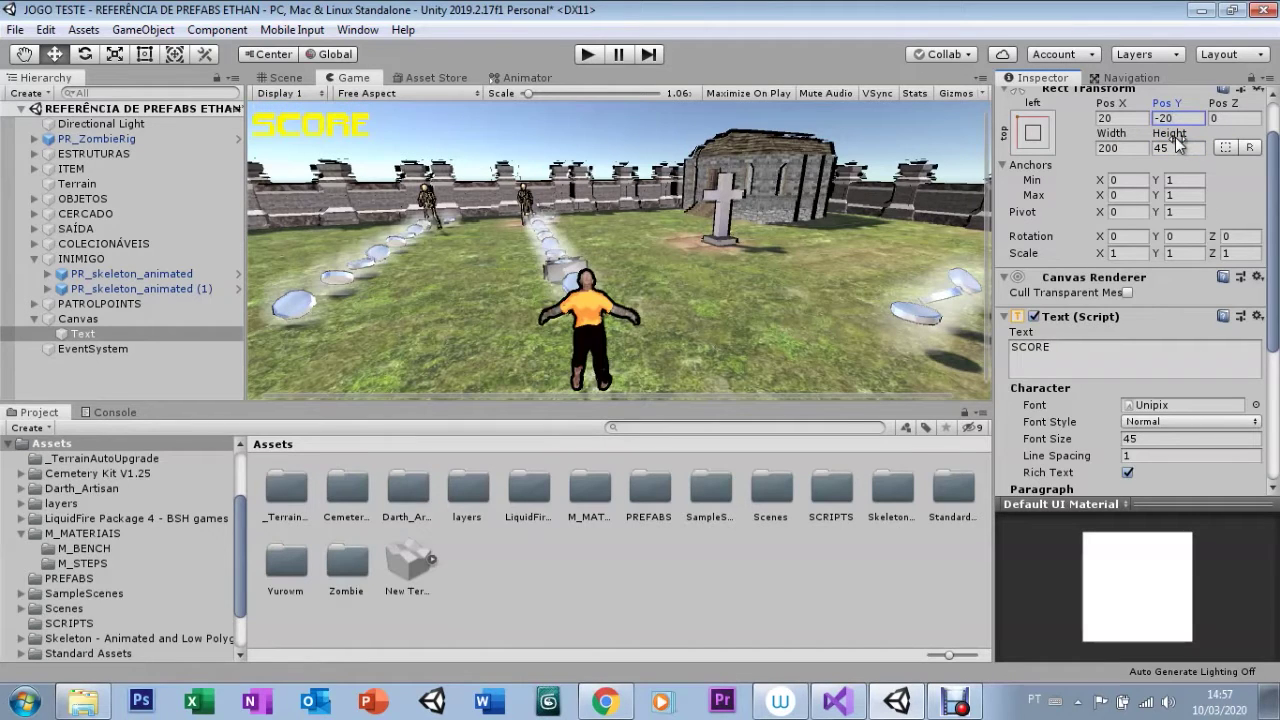
{"action": "left_click", "coordinate": [1112, 117]}
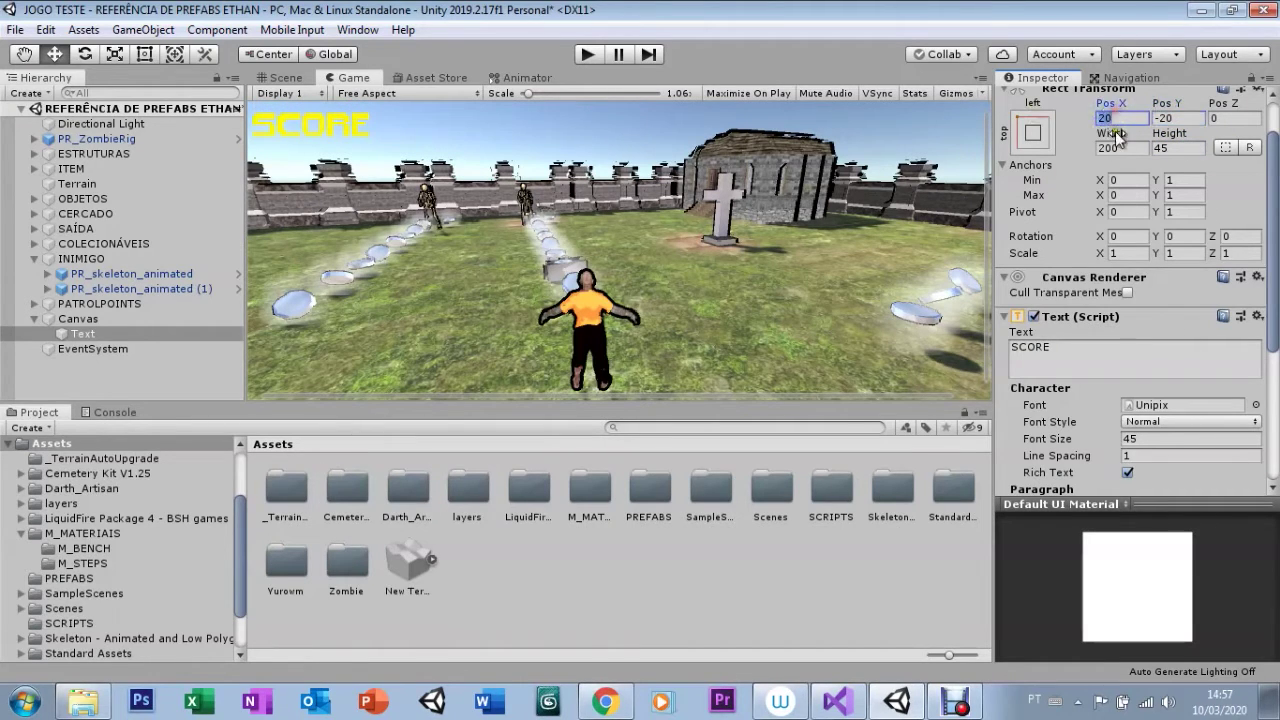
{"action": "type", "text": "30"}
- Collapse the Rect Transform and Text components and open the SCRIPTS folder
{"action": "scroll", "coordinate": [1271, 350], "scroll_direction": "down", "scroll_amount": 2}
{"action": "scroll", "coordinate": [1271, 350], "scroll_direction": "up", "scroll_amount": 4}
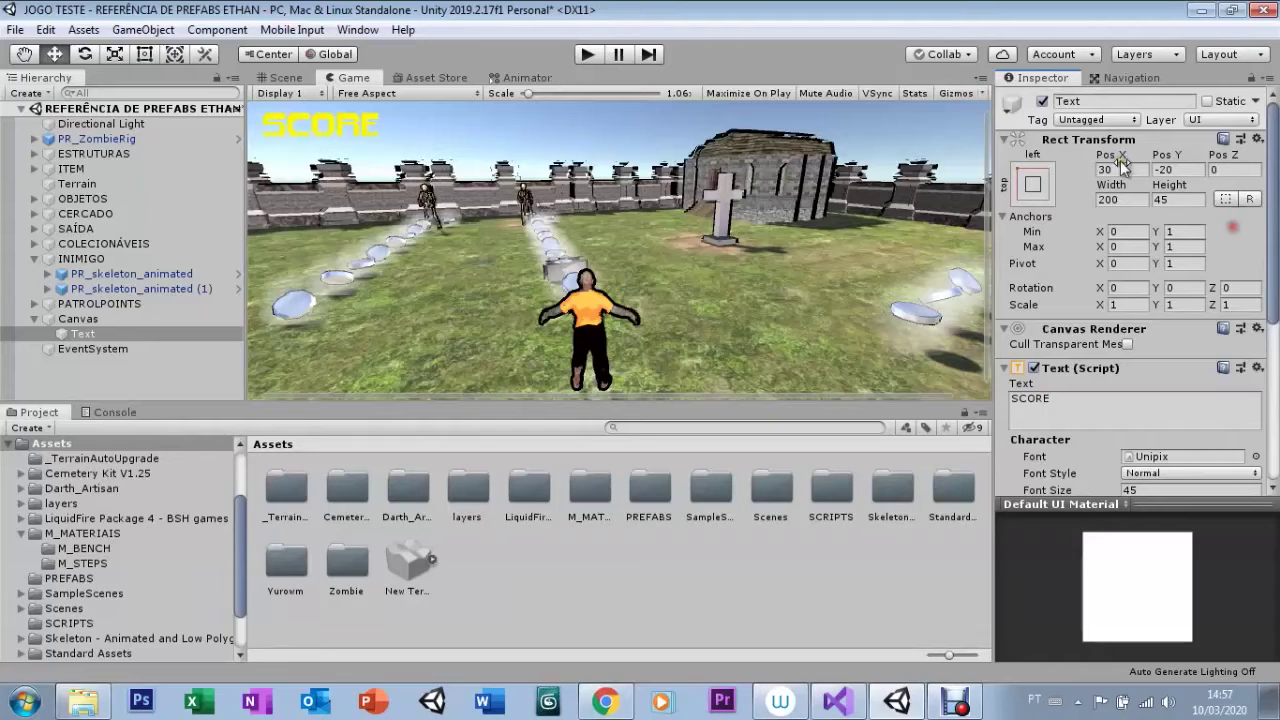
{"action": "left_click", "coordinate": [1005, 139]}
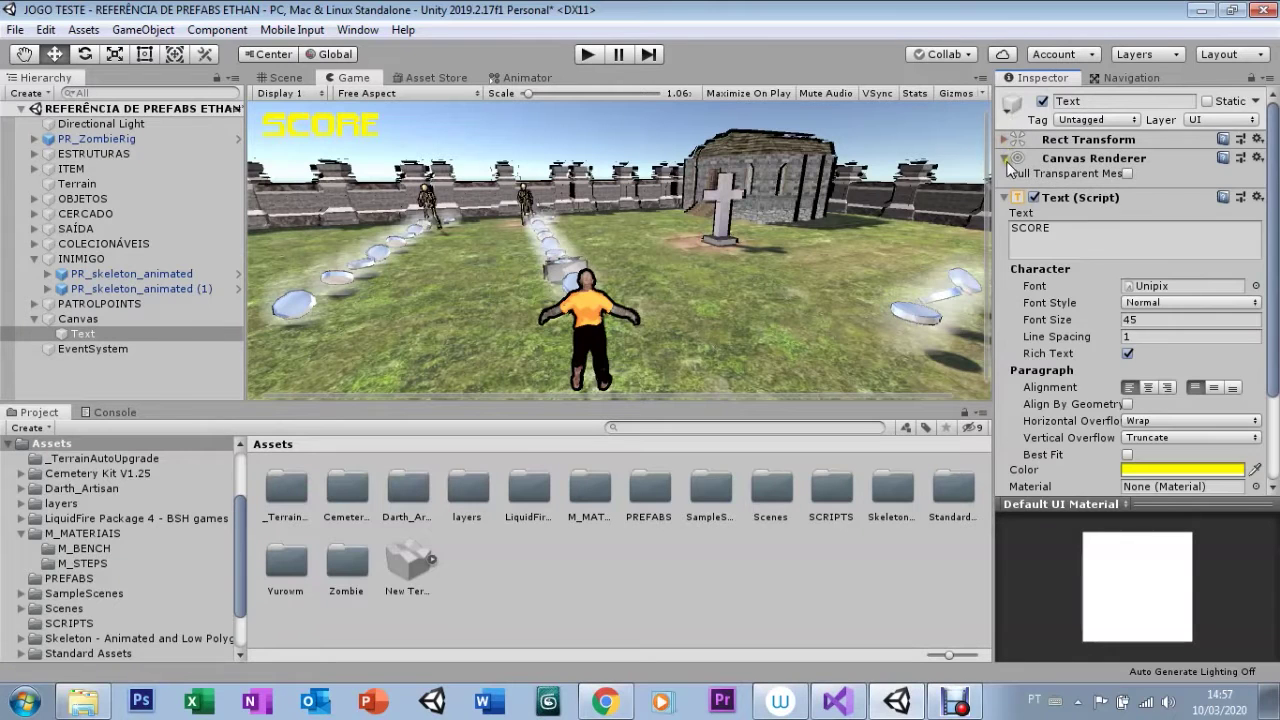
{"action": "left_click", "coordinate": [1004, 197]}
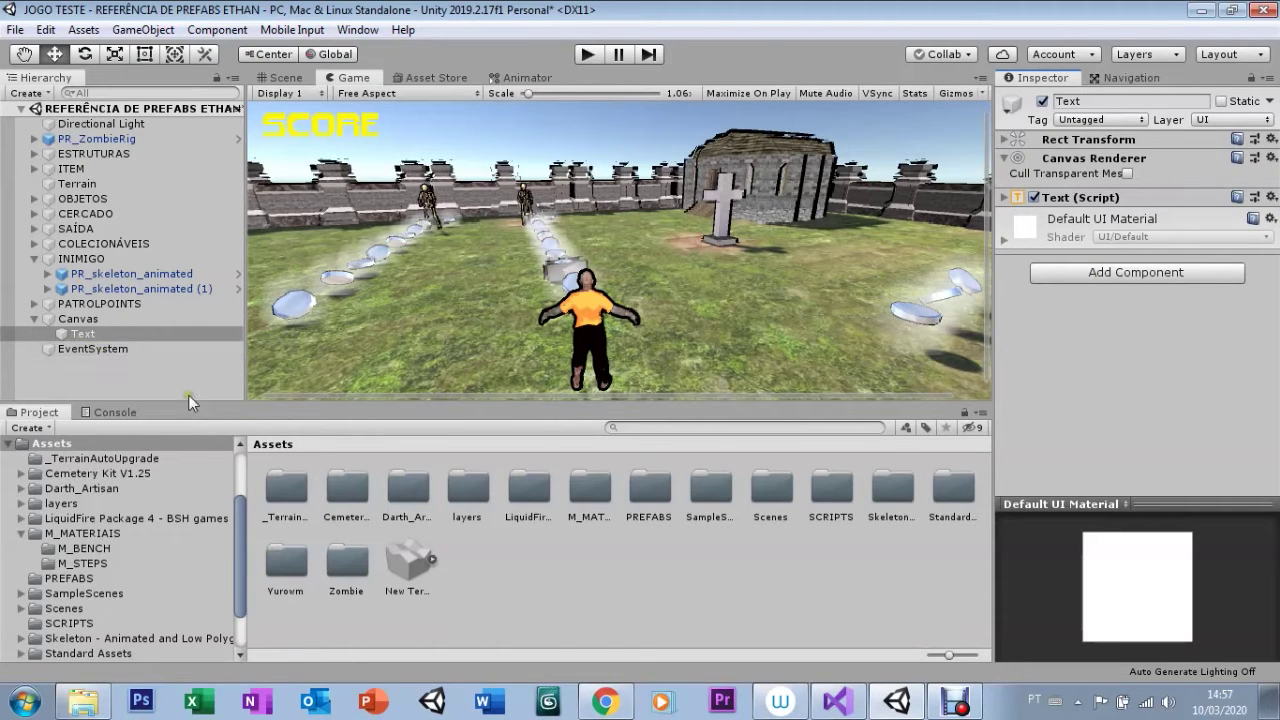
{"action": "double_click", "coordinate": [829, 503]}
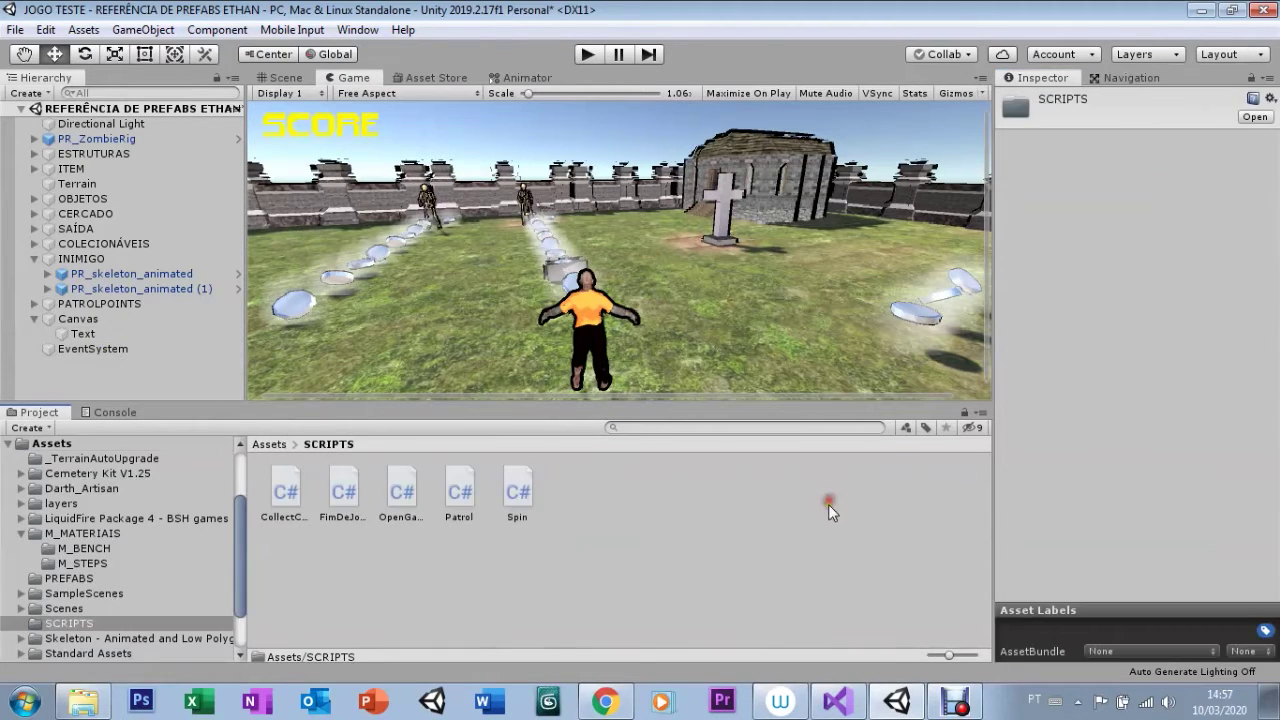
- Open CollectCoin in Visual Studio and frame PR_ZombieRig in Unity's Scene view
{"action": "left_click", "coordinate": [285, 500]}
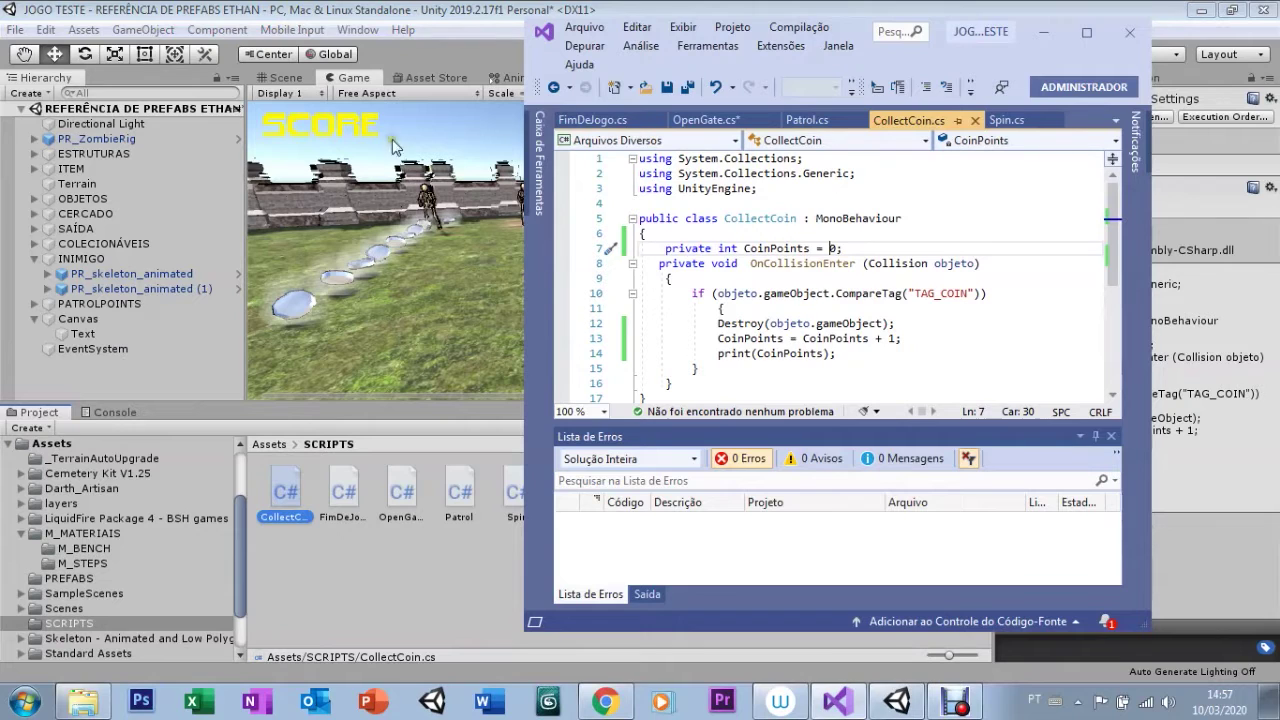
{"action": "left_click", "coordinate": [298, 100]}
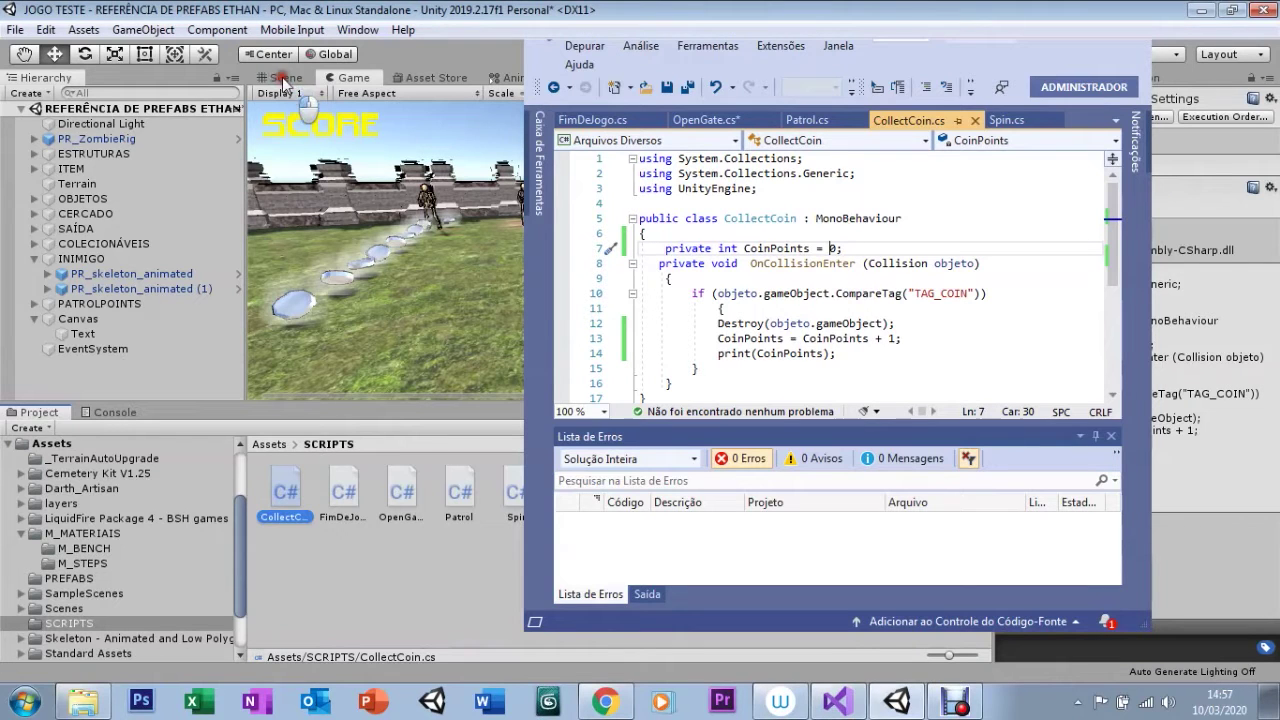
{"action": "left_click", "coordinate": [282, 78]}
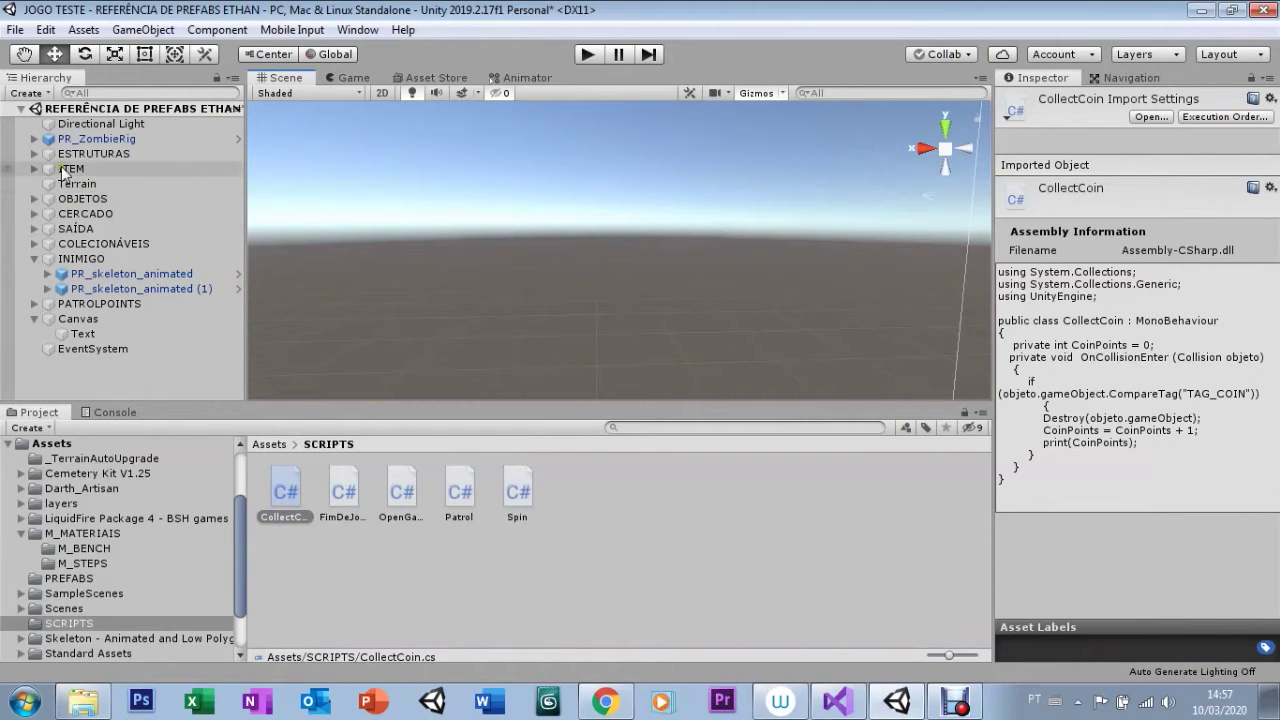
{"action": "double_click", "coordinate": [96, 138]}
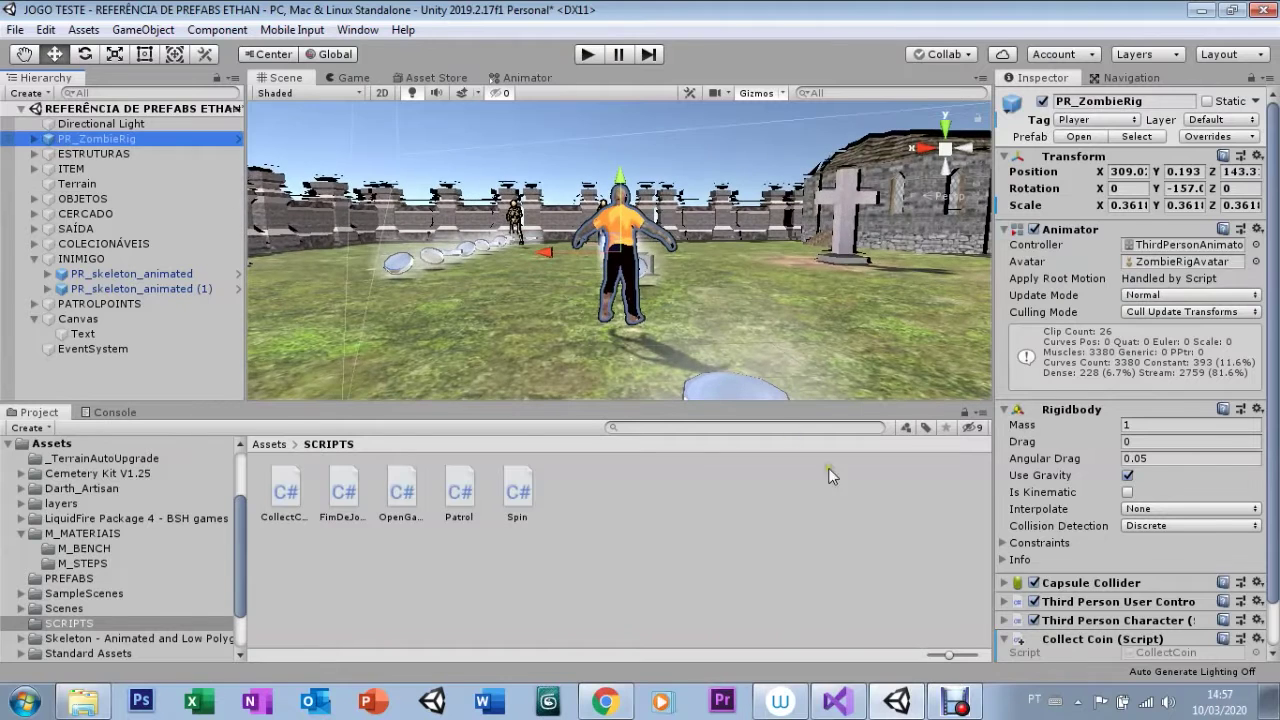
{"action": "left_click", "coordinate": [836, 700]}
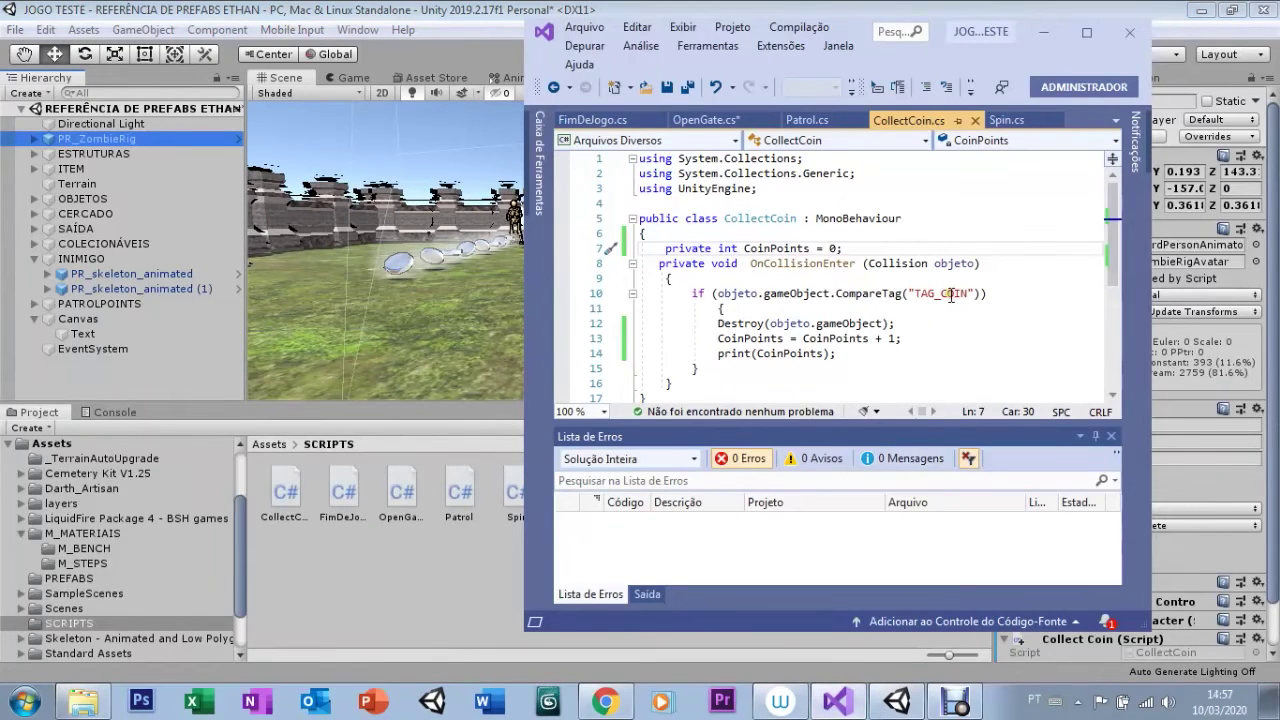
- Add 'using UnityEngine.UI;' under the UnityEngine import and start a new line inside the class
{"action": "left_click", "coordinate": [760, 188]}
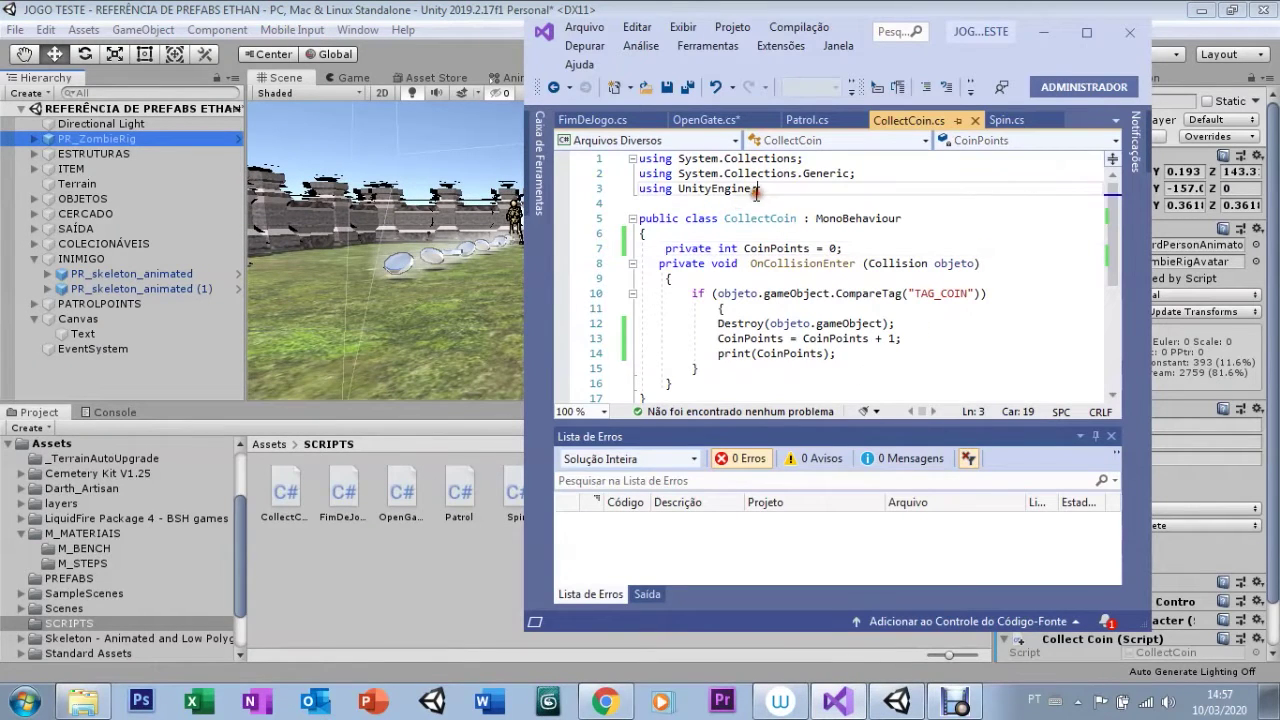
{"action": "key", "text": "Return"}
{"action": "type", "text": "USING"}
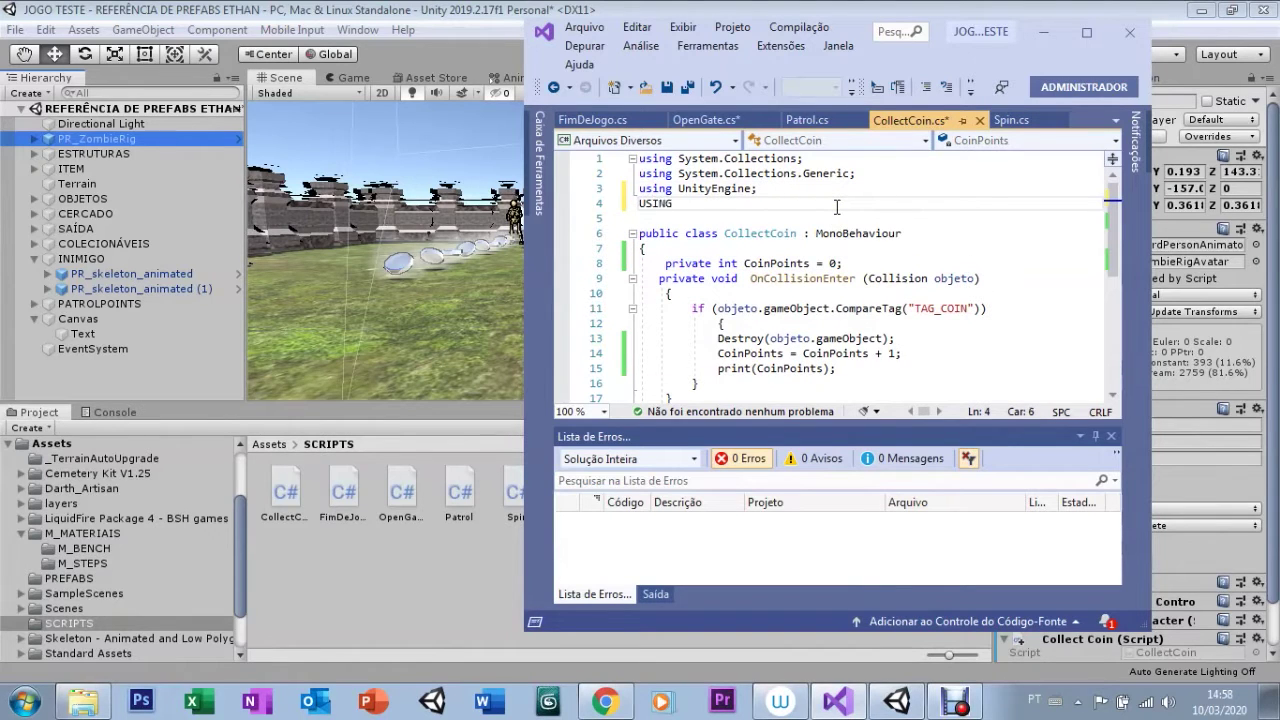
{"action": "key", "text": "BackSpace"}
{"action": "key", "text": "BackSpace"}
{"action": "key", "text": "BackSpace"}
{"action": "type", "text": "NG"}
{"action": "type", "text": "."}
{"action": "type", "text": "IY"}
{"action": "key", "text": "BackSpace"}
{"action": "key", "text": "BackSpace"}
{"action": "key", "text": "BackSpace"}
{"action": "key", "text": "BackSpace"}
{"action": "type", "text": "Un"}
{"action": "type", "text": "ityEngine.UI;"}
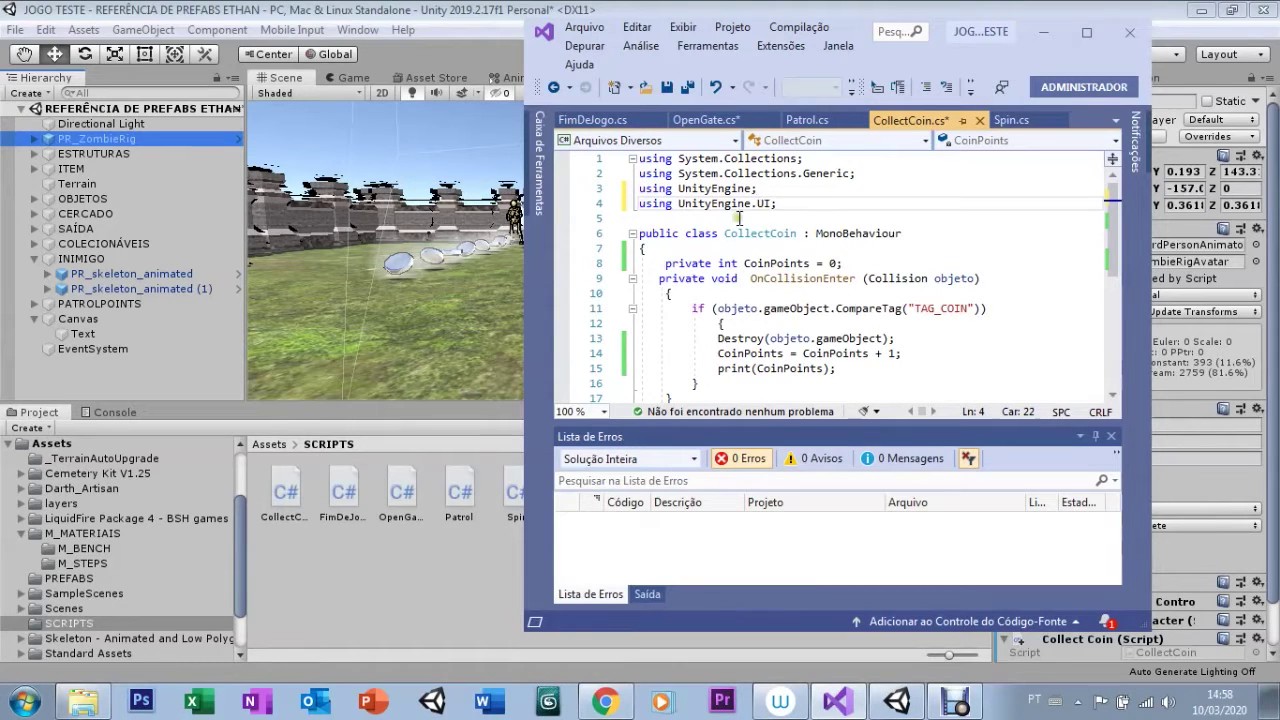
{"action": "left_click", "coordinate": [660, 252]}
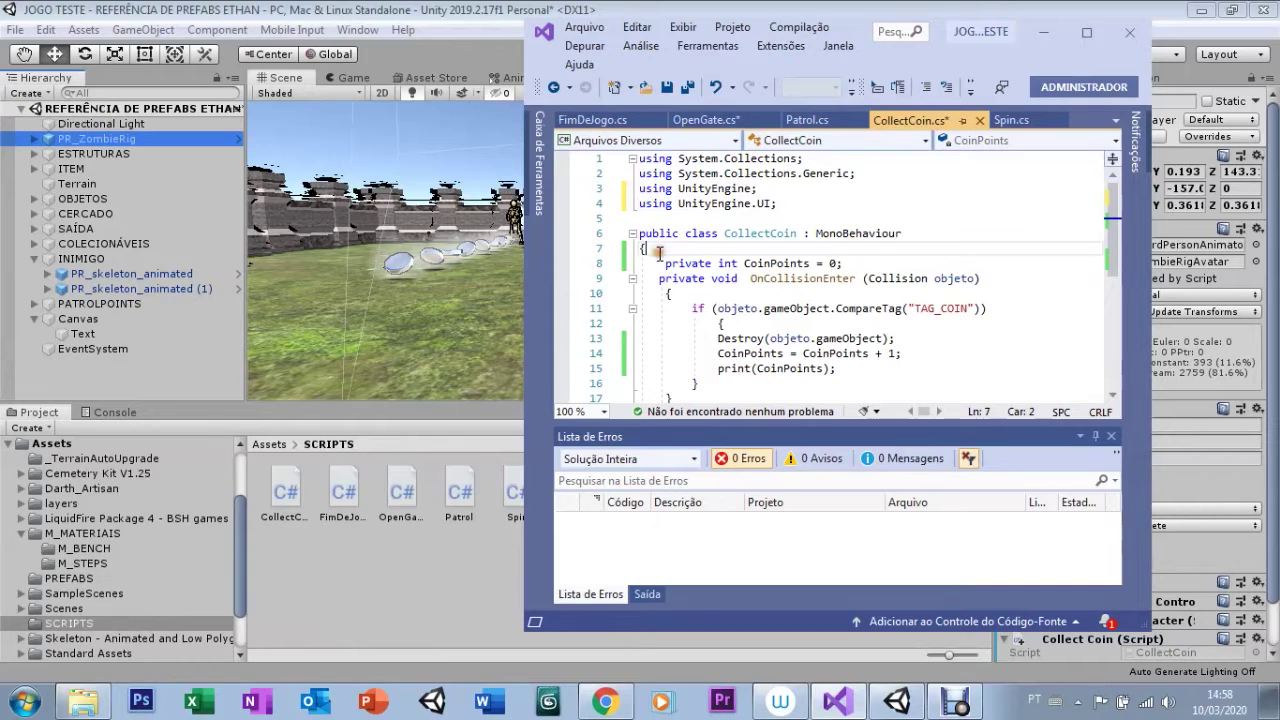
{"action": "key", "text": "Return"}
{"action": "type", "text": "publ"}
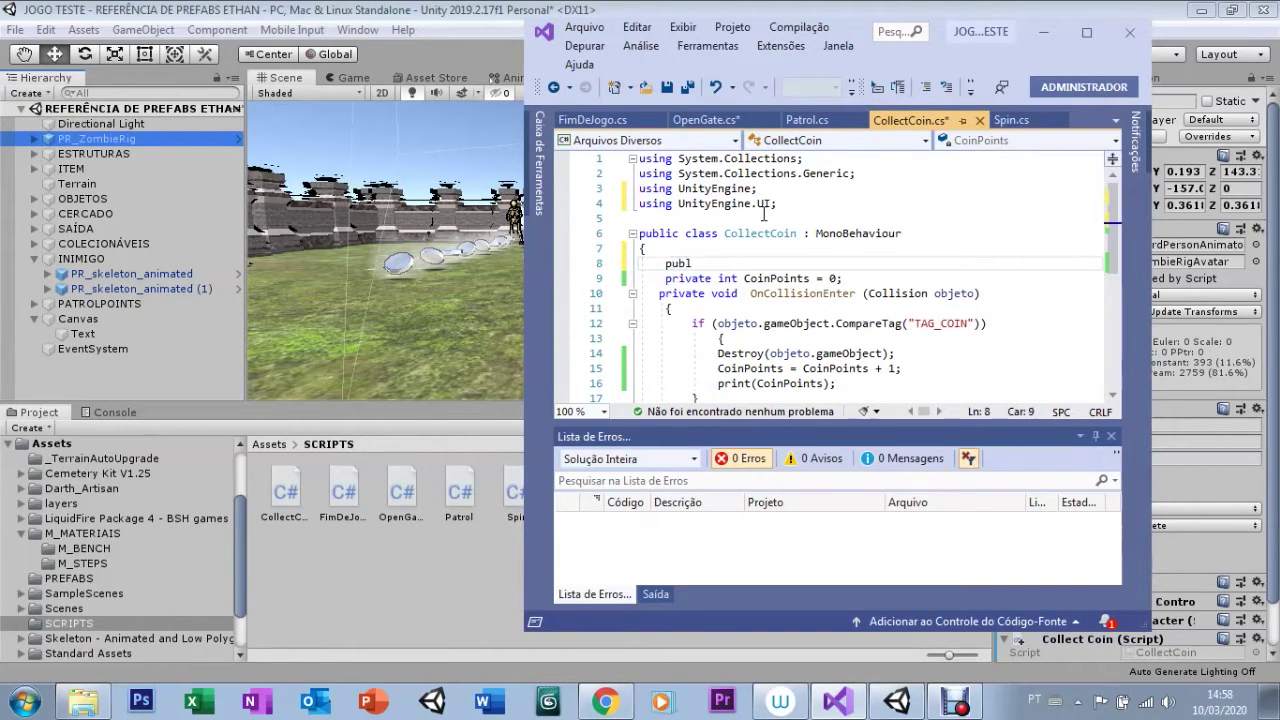
- Write 'public Text score;' above the CoinPoints declaration in CollectCoin
{"action": "type", "text": "ic"}
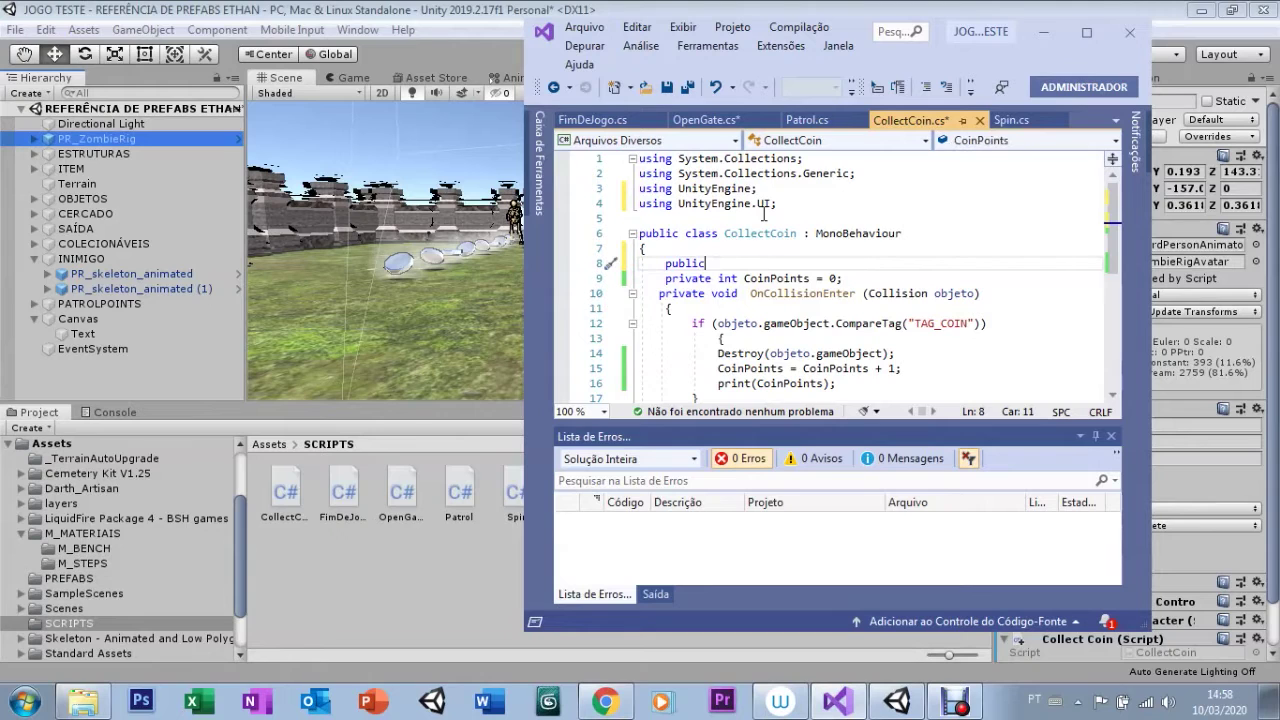
{"action": "left_click", "coordinate": [731, 323]}
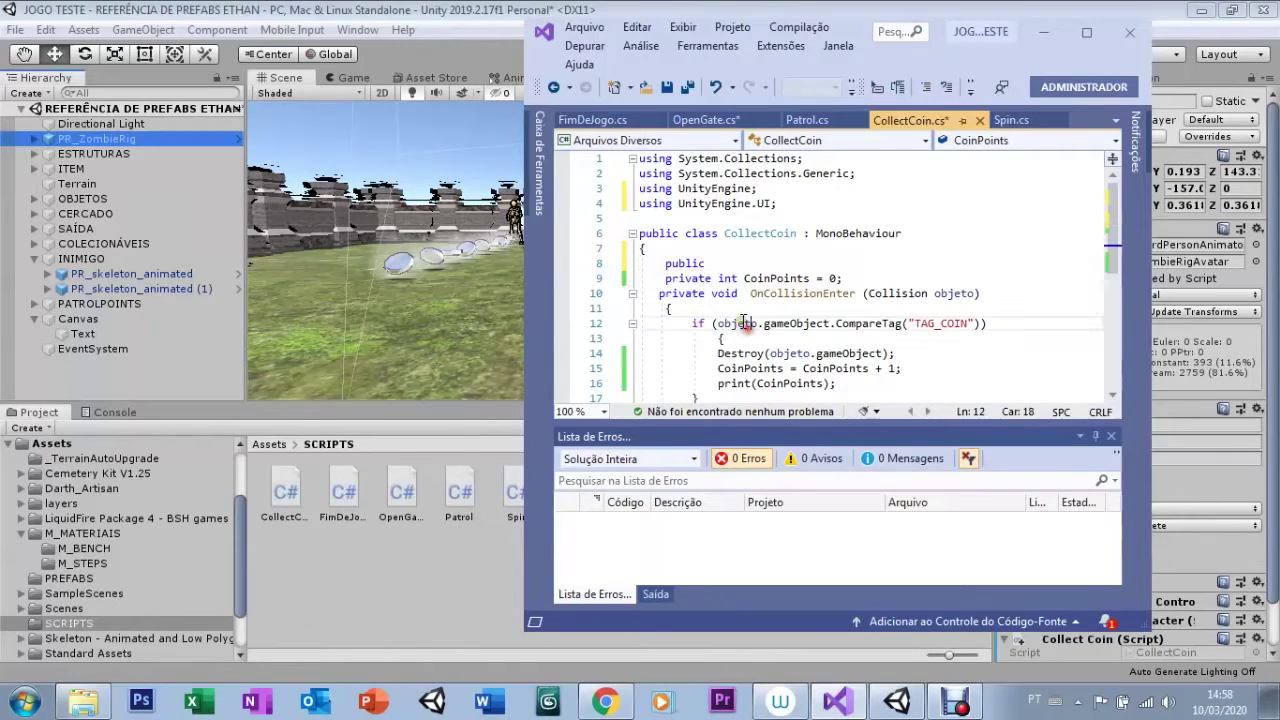
{"action": "left_click", "coordinate": [710, 262]}
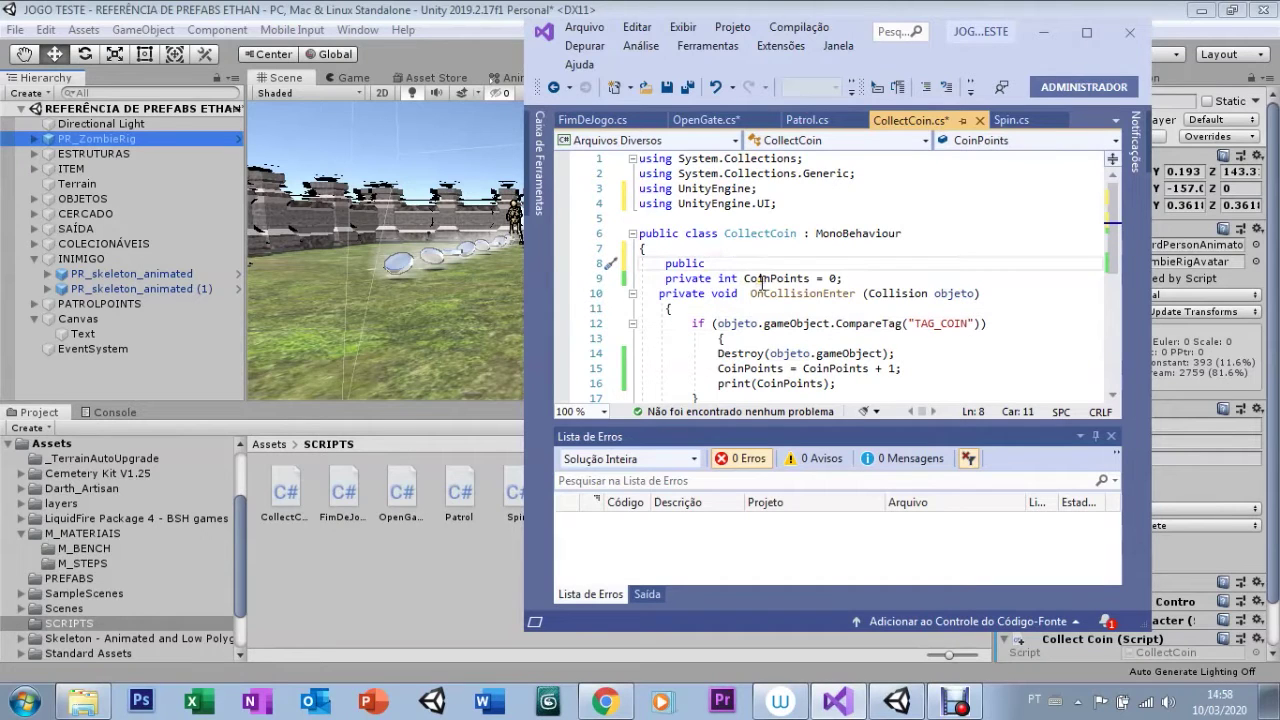
{"action": "type", "text": " Text "}
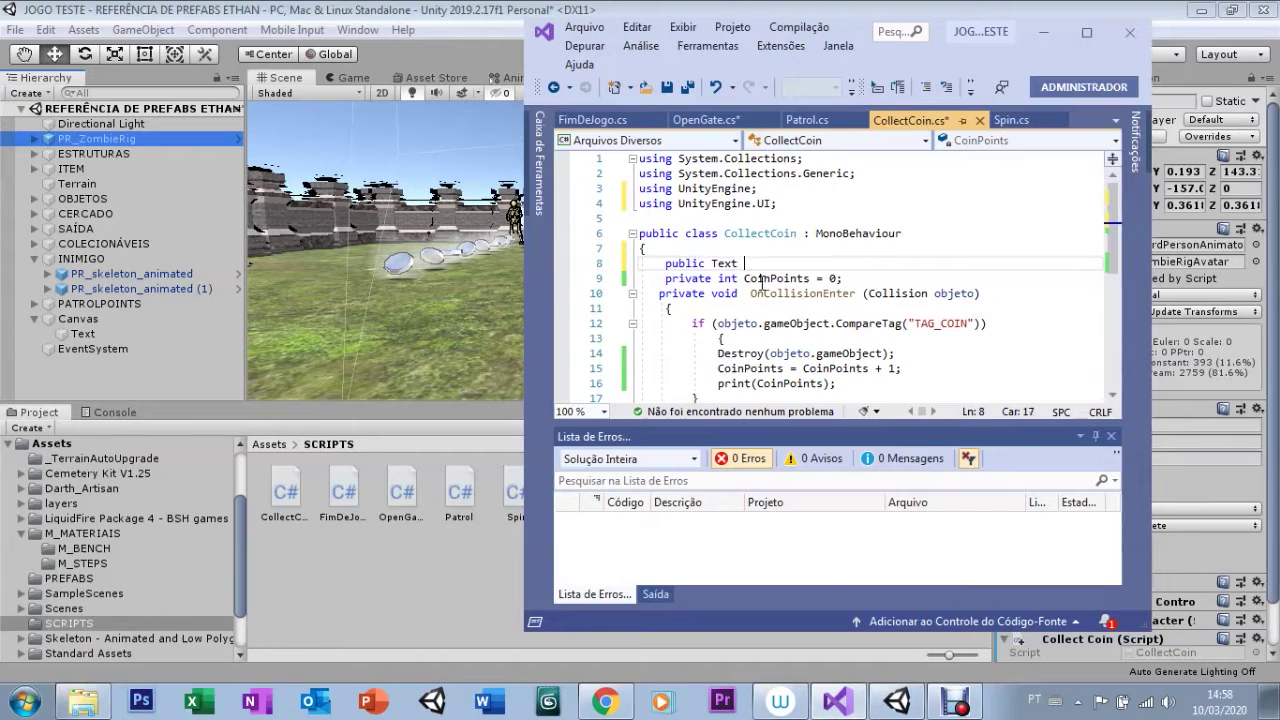
{"action": "type", "text": "score;"}
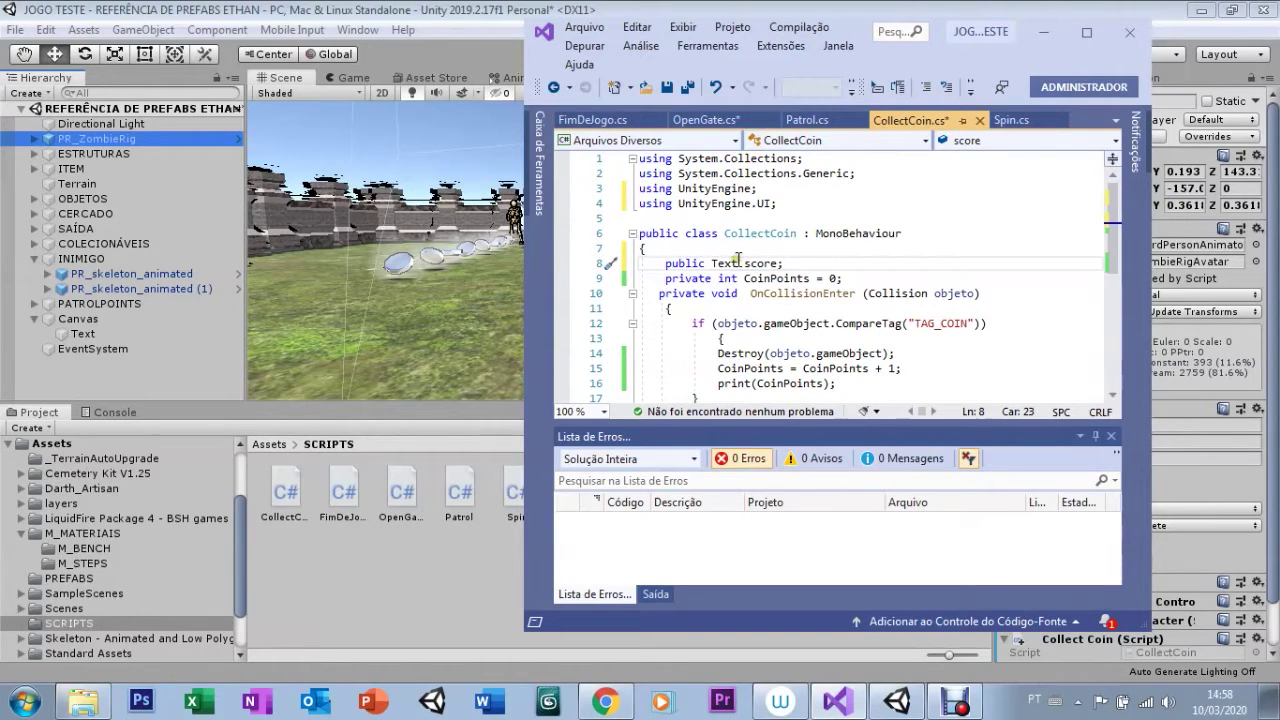
{"action": "scroll", "coordinate": [1104, 275], "scroll_direction": "down", "scroll_amount": 2}
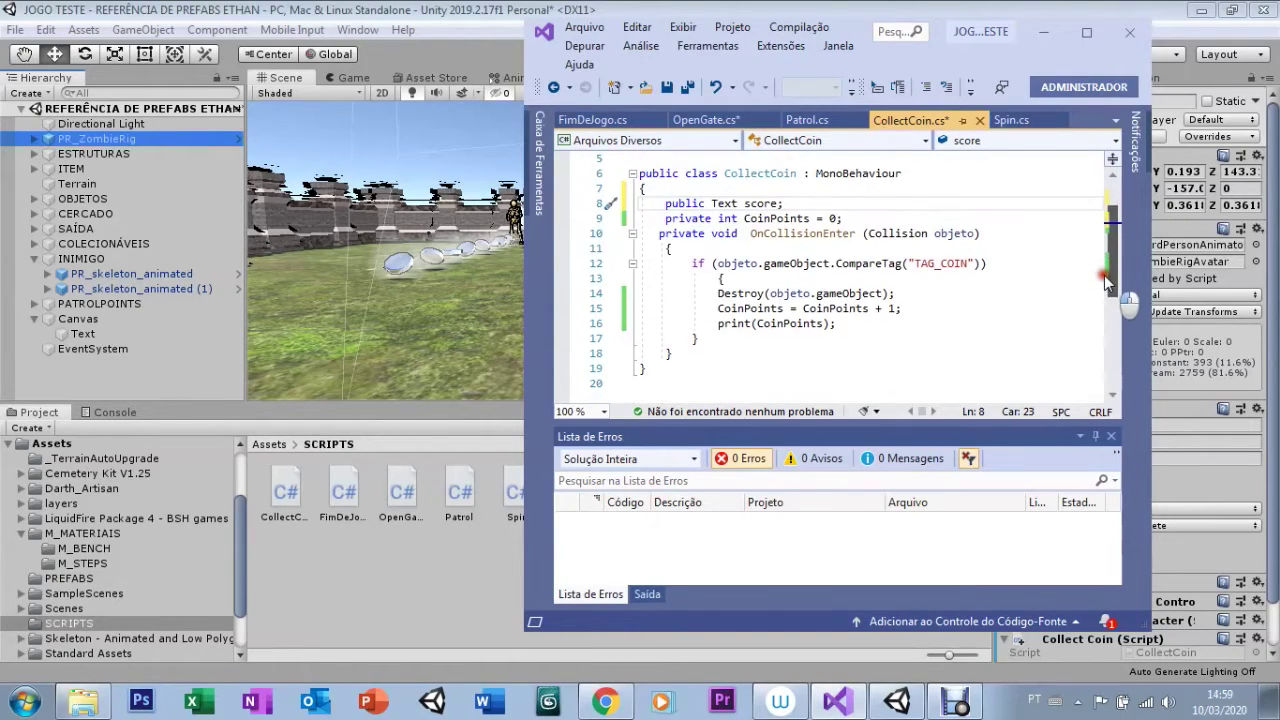
{"action": "scroll", "coordinate": [1104, 275], "scroll_direction": "down", "scroll_amount": 1}
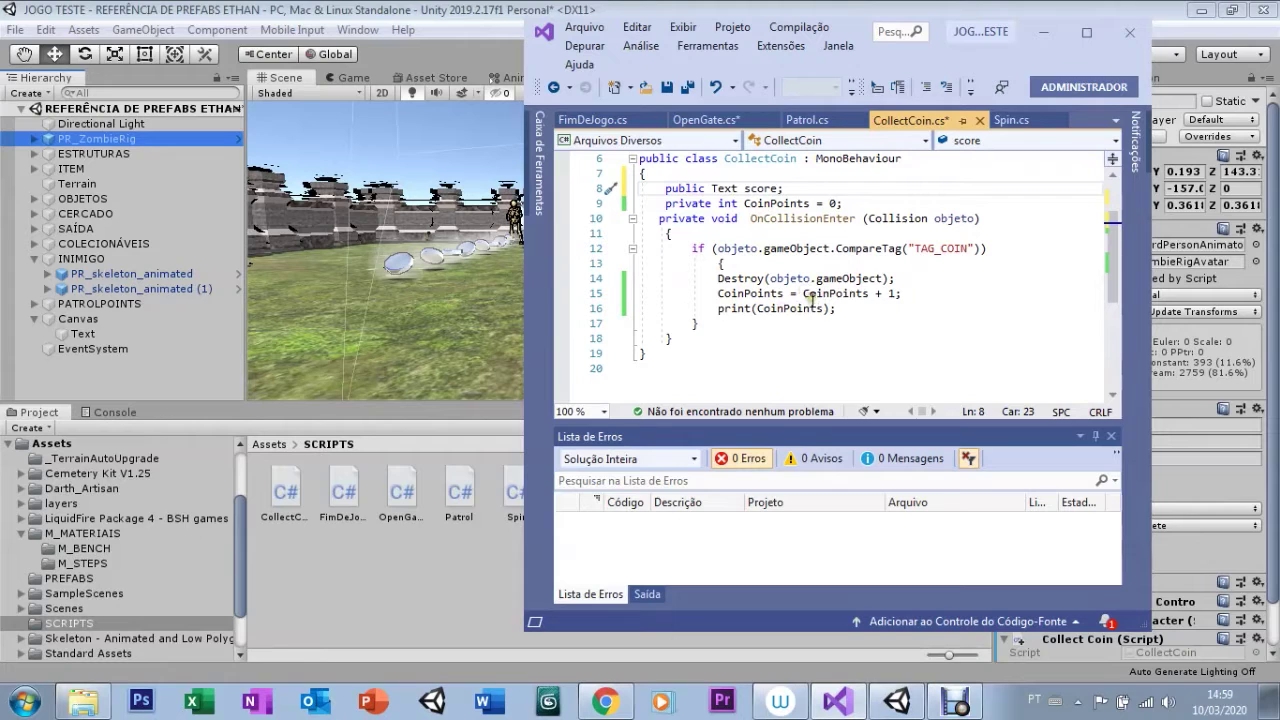
- Delete the print(CoinPoints); debug line from CollectCoin.cs and bring Unity back to the front
{"action": "left_click", "coordinate": [834, 310]}
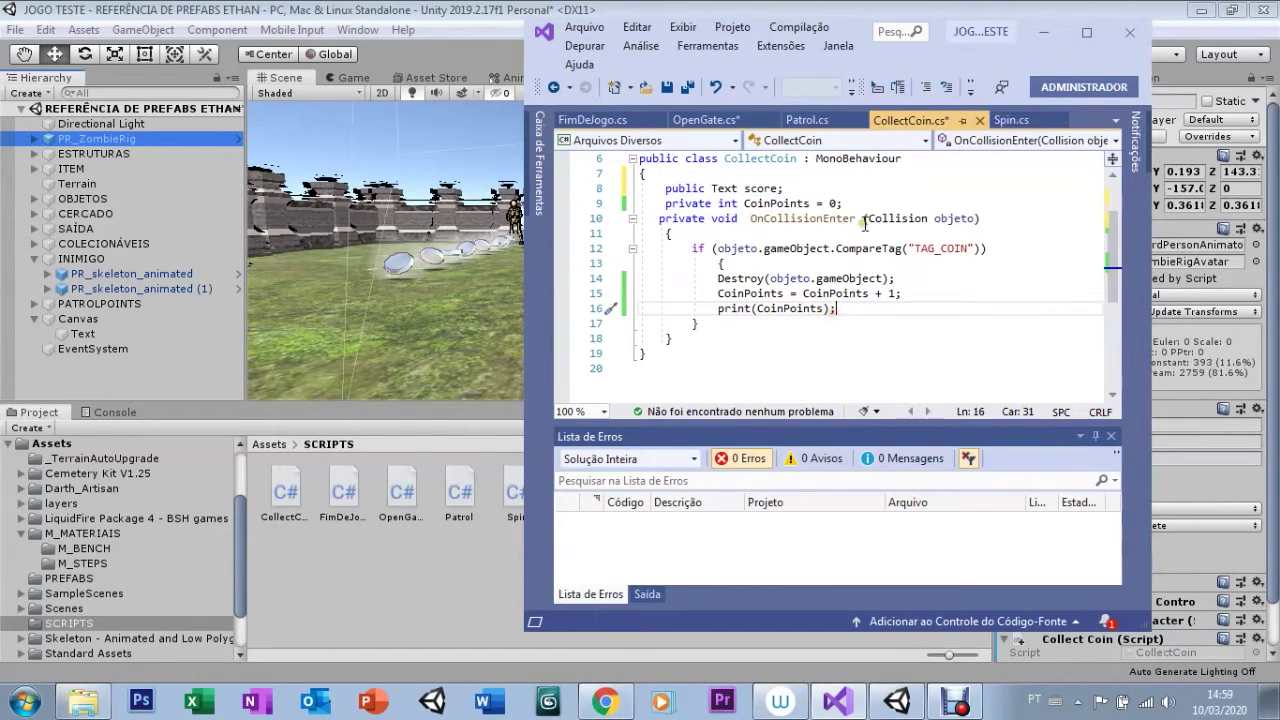
{"action": "key", "text": "BackSpace"}
{"action": "key", "text": "BackSpace"}
{"action": "key", "text": "BackSpace"}
{"action": "key", "text": "BackSpace"}
{"action": "key", "text": "BackSpace"}
{"action": "key", "text": "BackSpace"}
{"action": "key", "text": "BackSpace"}
{"action": "key", "text": "BackSpace"}
{"action": "key", "text": "BackSpace"}
{"action": "key", "text": "BackSpace"}
{"action": "key", "text": "BackSpace"}
{"action": "key", "text": "BackSpace"}
{"action": "key", "text": "BackSpace"}
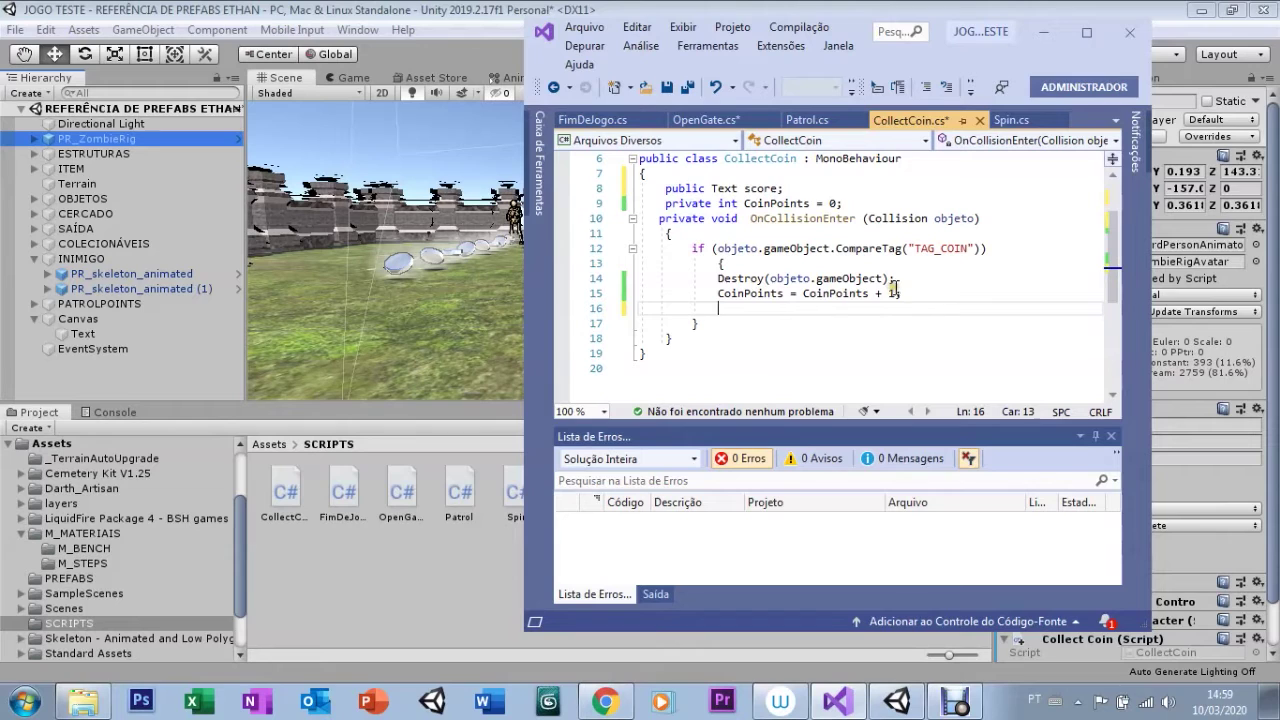
{"action": "left_click", "coordinate": [905, 290]}
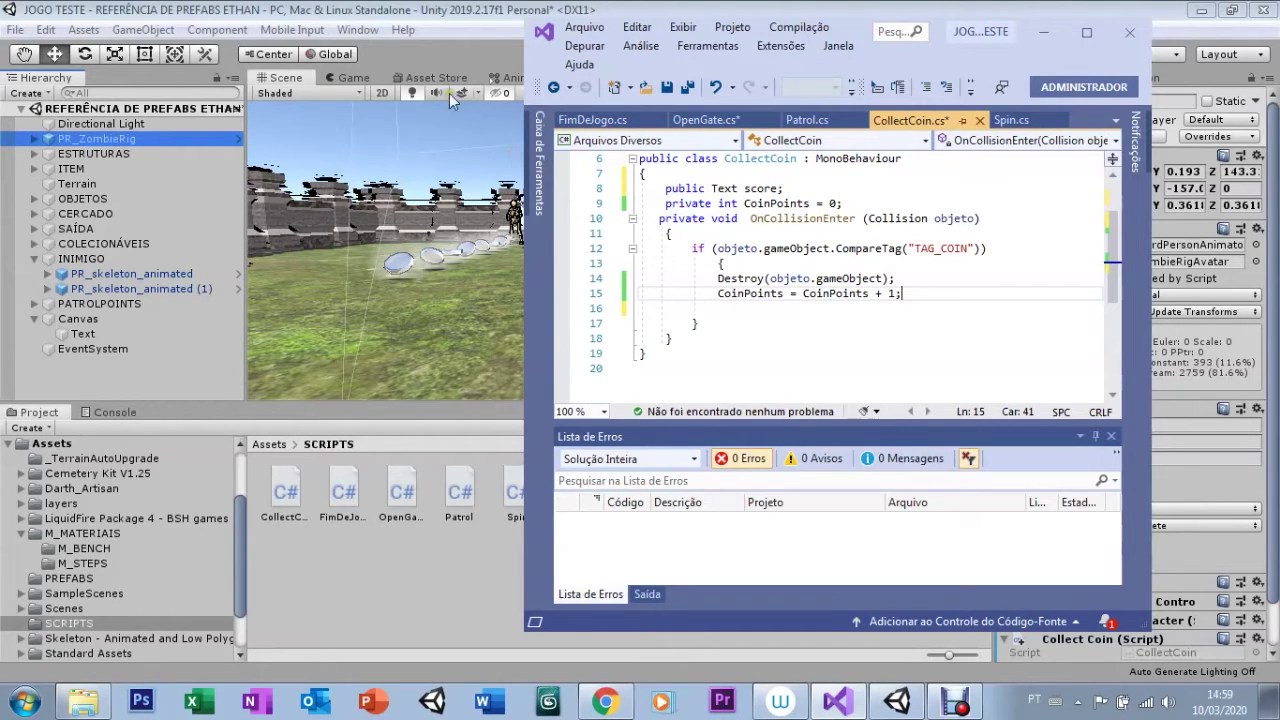
{"action": "left_click", "coordinate": [449, 52]}
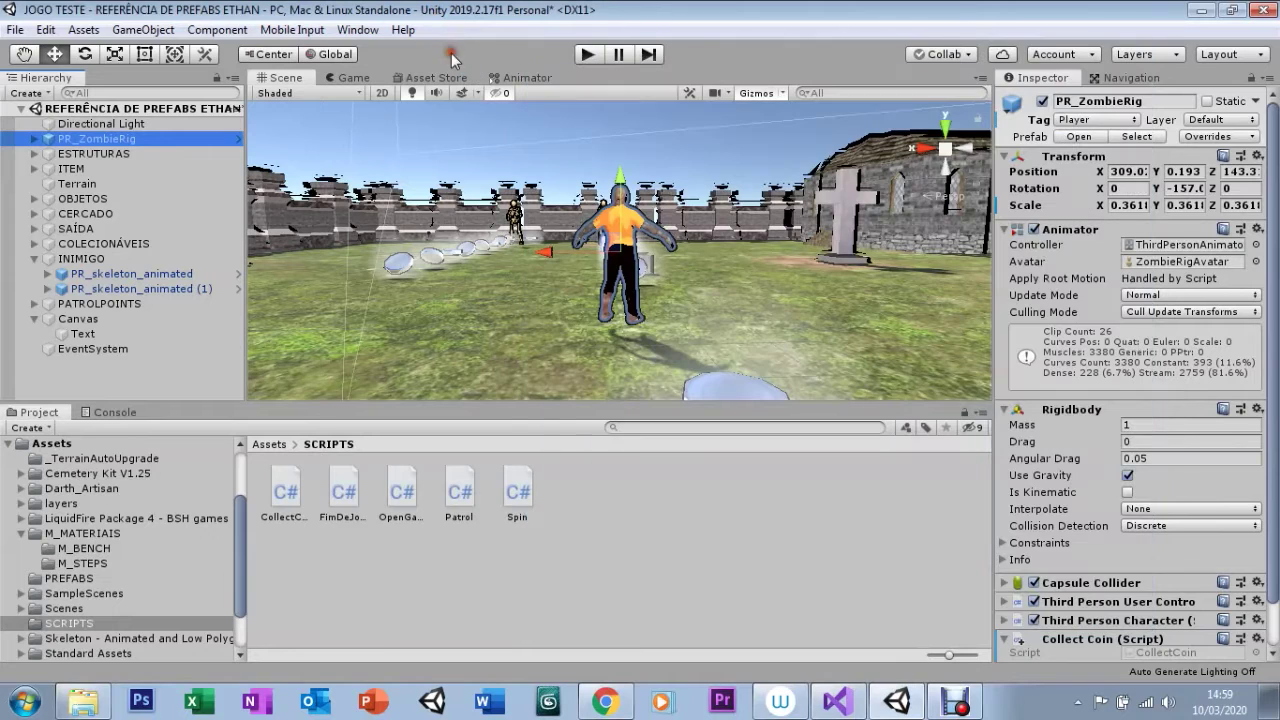
- Preview the yellow SCORE text in the Game view, then go back to CollectCoin.cs in Visual Studio
{"action": "left_click", "coordinate": [347, 78]}
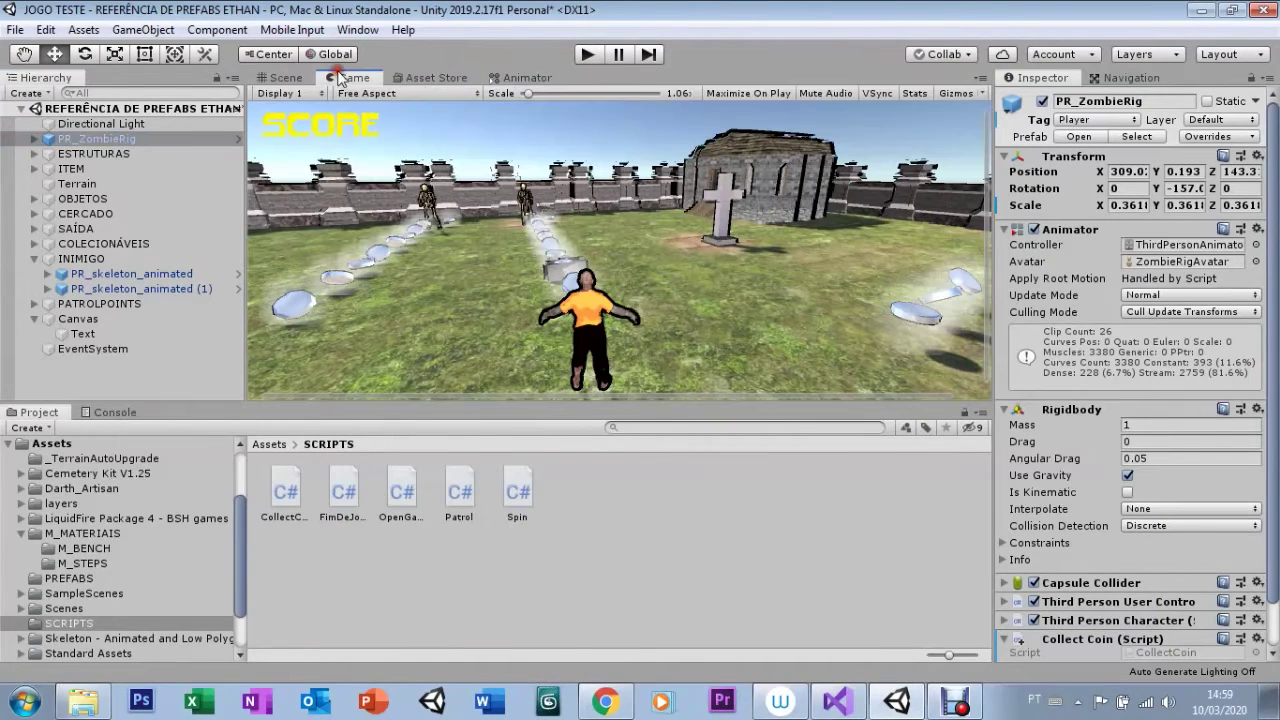
{"action": "left_click", "coordinate": [283, 79]}
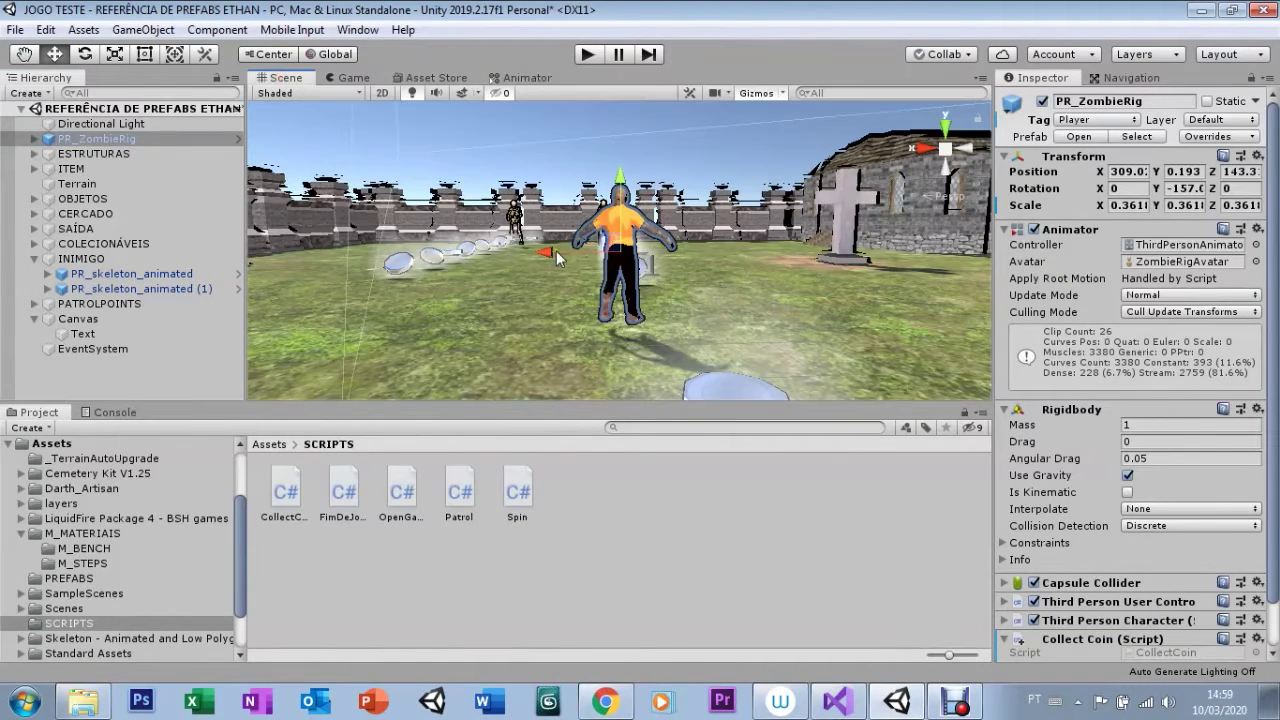
{"action": "left_click", "coordinate": [840, 702]}
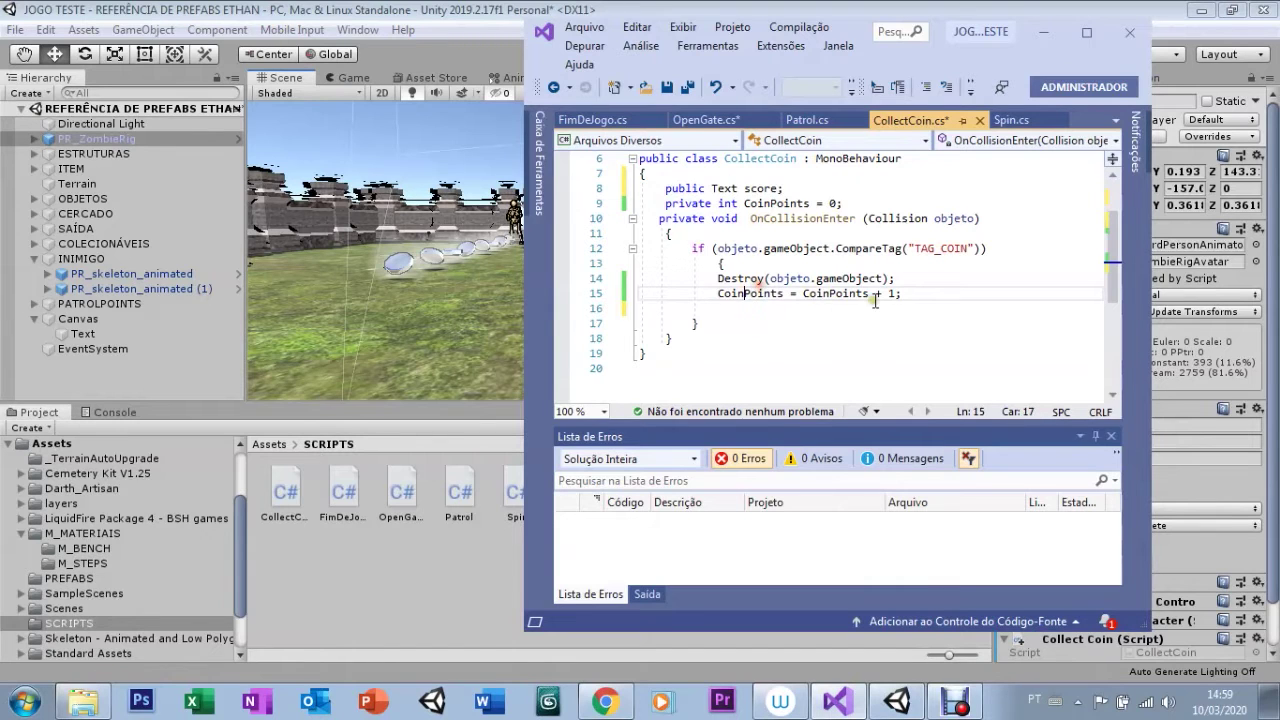
- Inspect the CoinPoints declaration and its uses on the increment line
{"action": "left_click", "coordinate": [765, 294]}
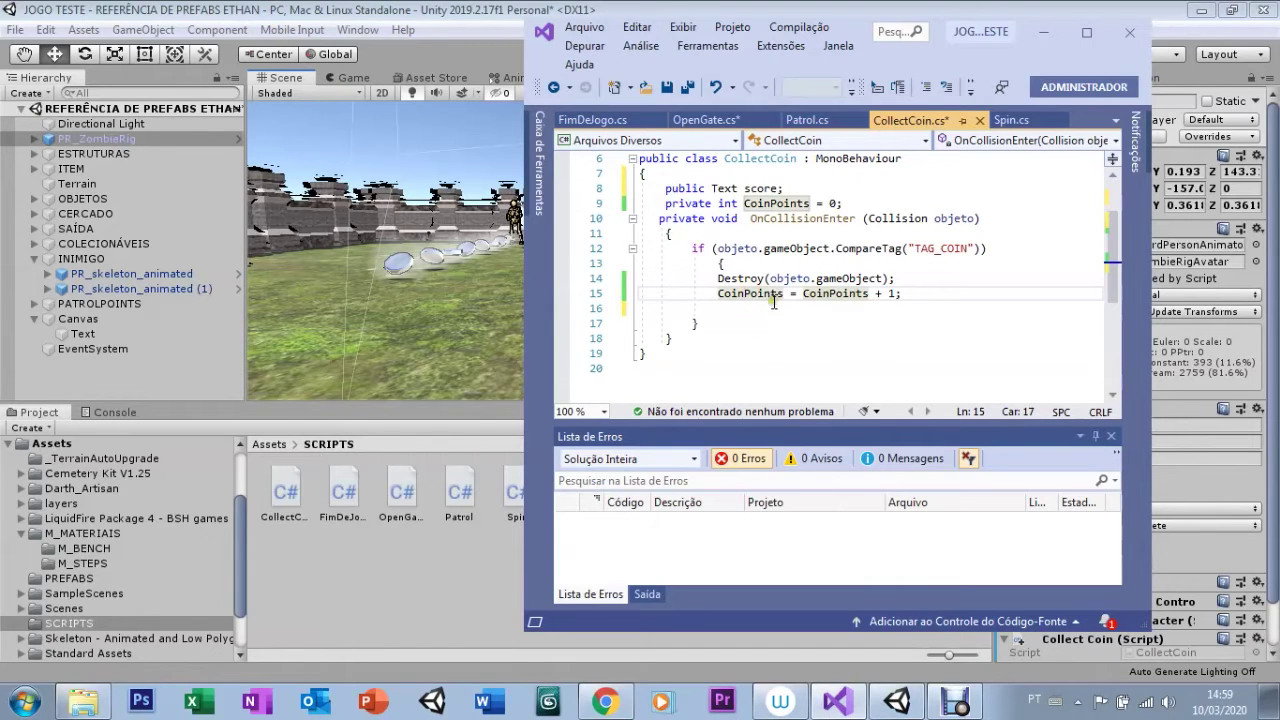
{"action": "left_click", "coordinate": [838, 293]}
{"action": "left_click", "coordinate": [756, 203]}
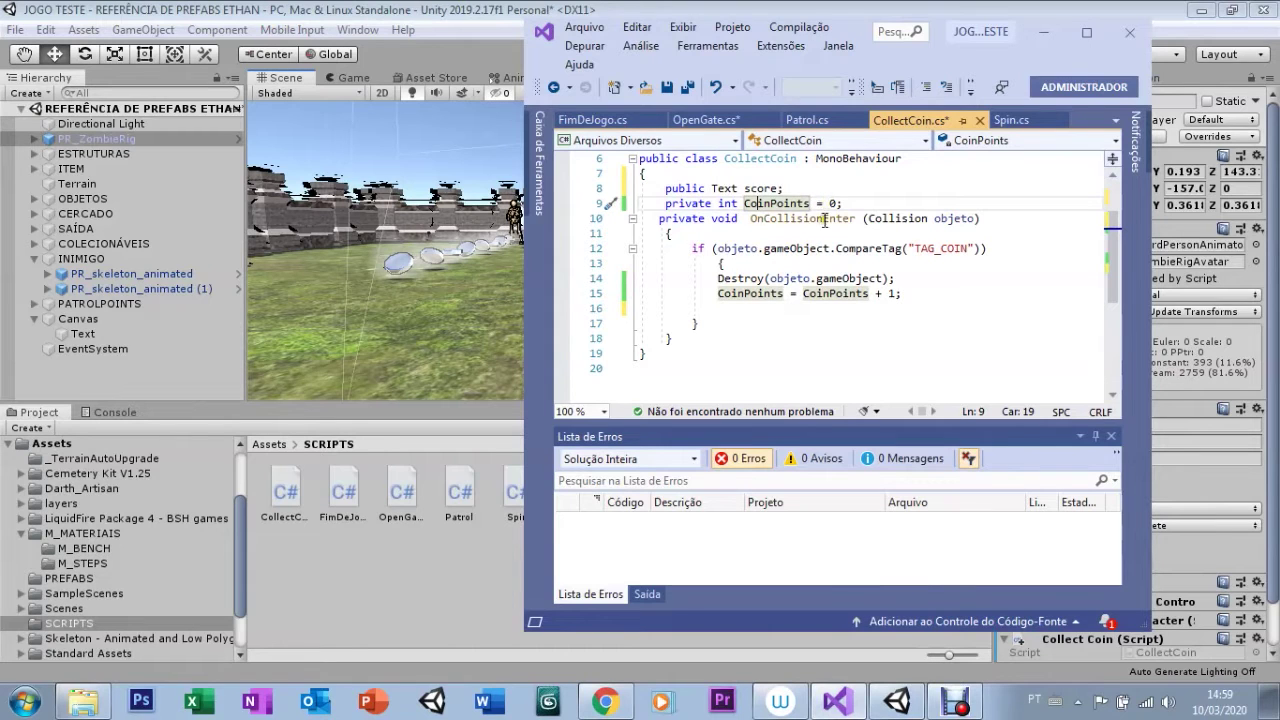
- Add score.text = "Score: " + CoinPoints.ToString(); below the CoinPoints increment line
{"action": "left_click", "coordinate": [906, 297]}
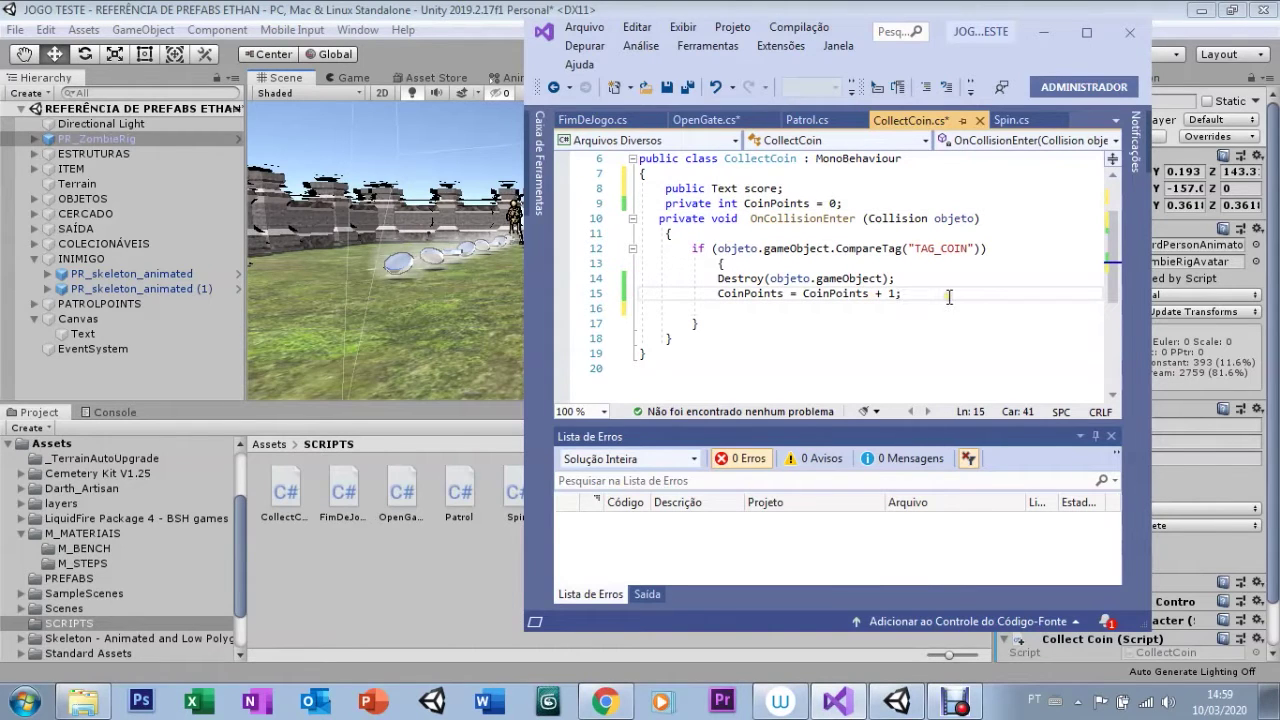
{"action": "key", "text": "Return"}
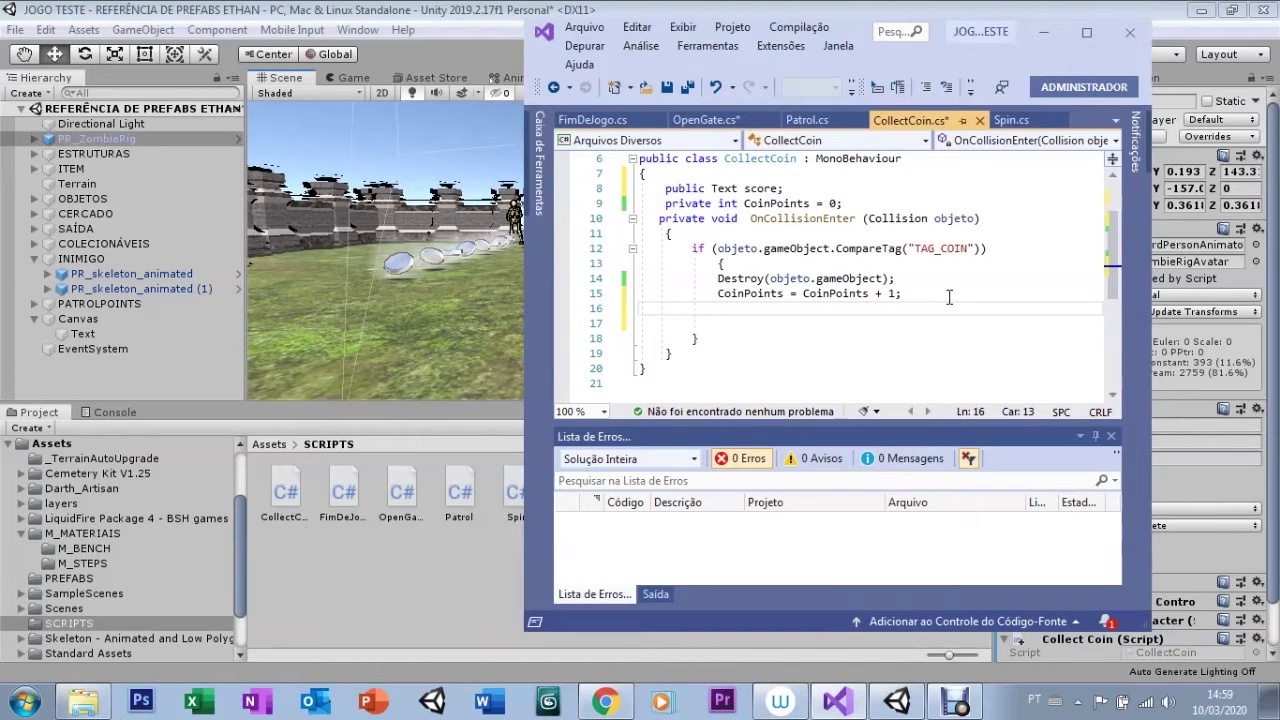
{"action": "type", "text": "score"}
{"action": "type", "text": ".text"}
{"action": "type", "text": "="}
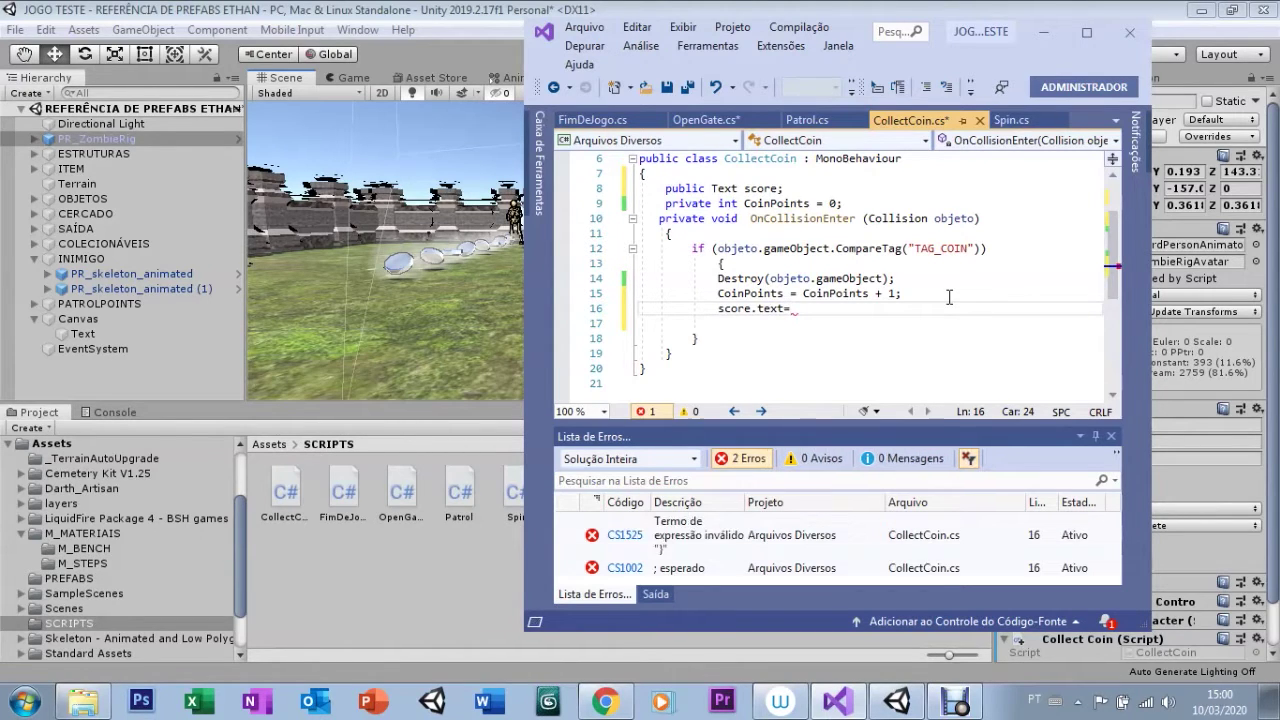
{"action": "type", "text": "\"Score: "}
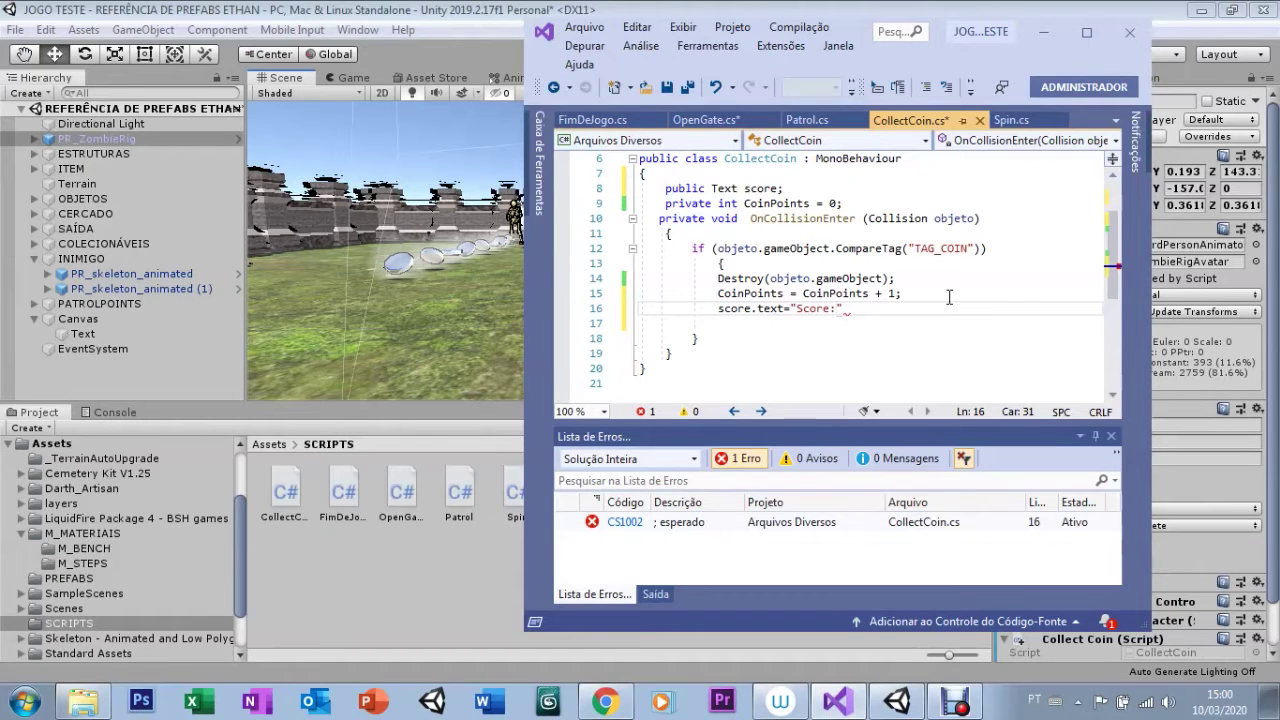
{"action": "type", "text": "\""}
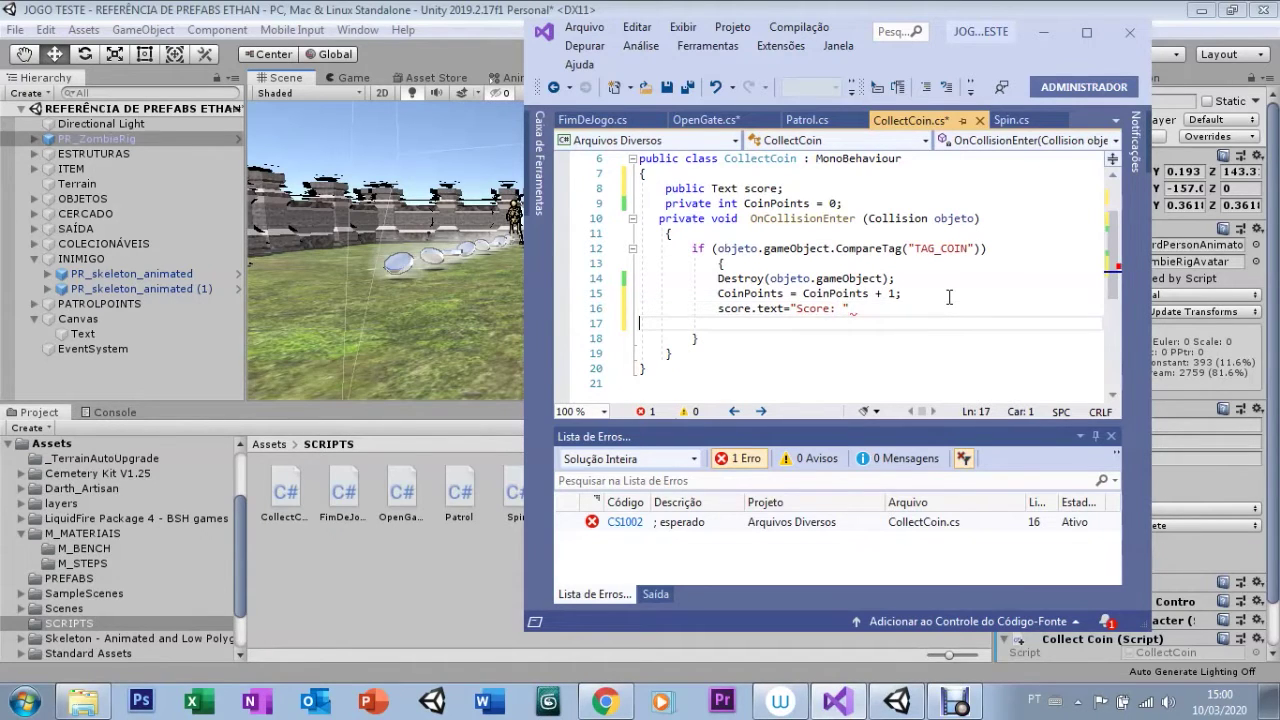
{"action": "type", "text": "+co"}
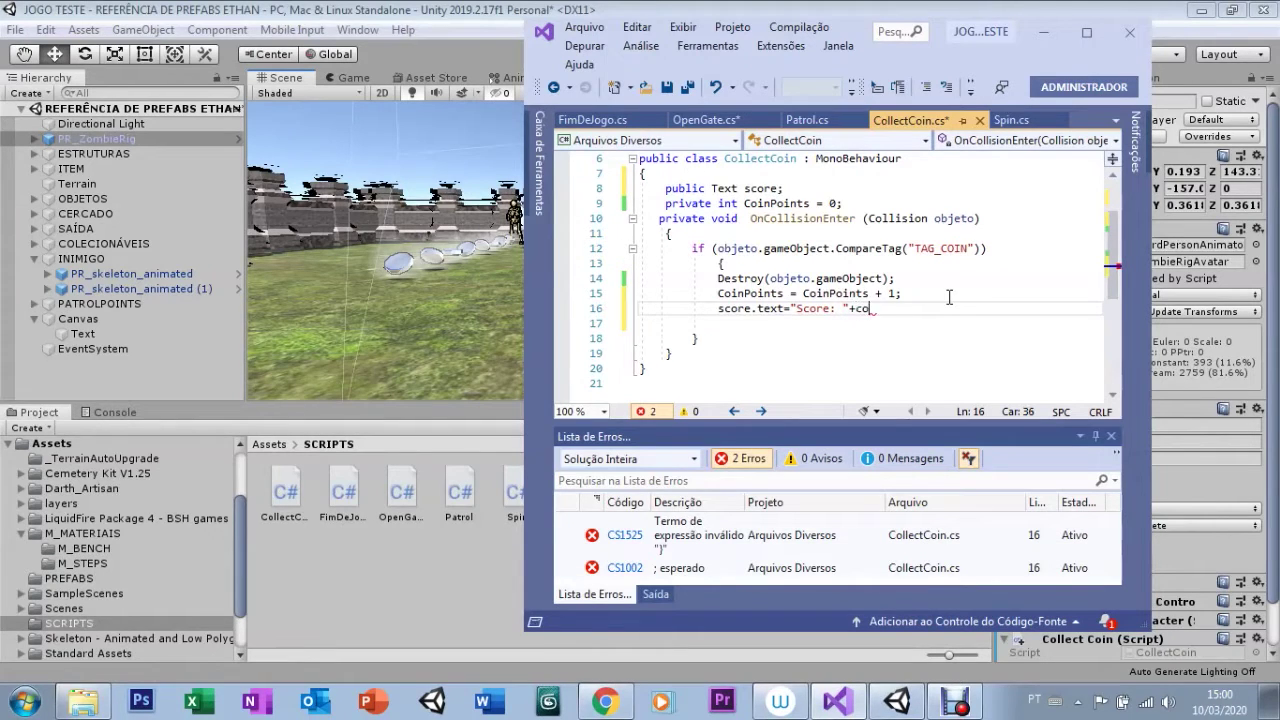
{"action": "key", "text": "BackSpace"}
{"action": "type", "text": "oinPoints"}
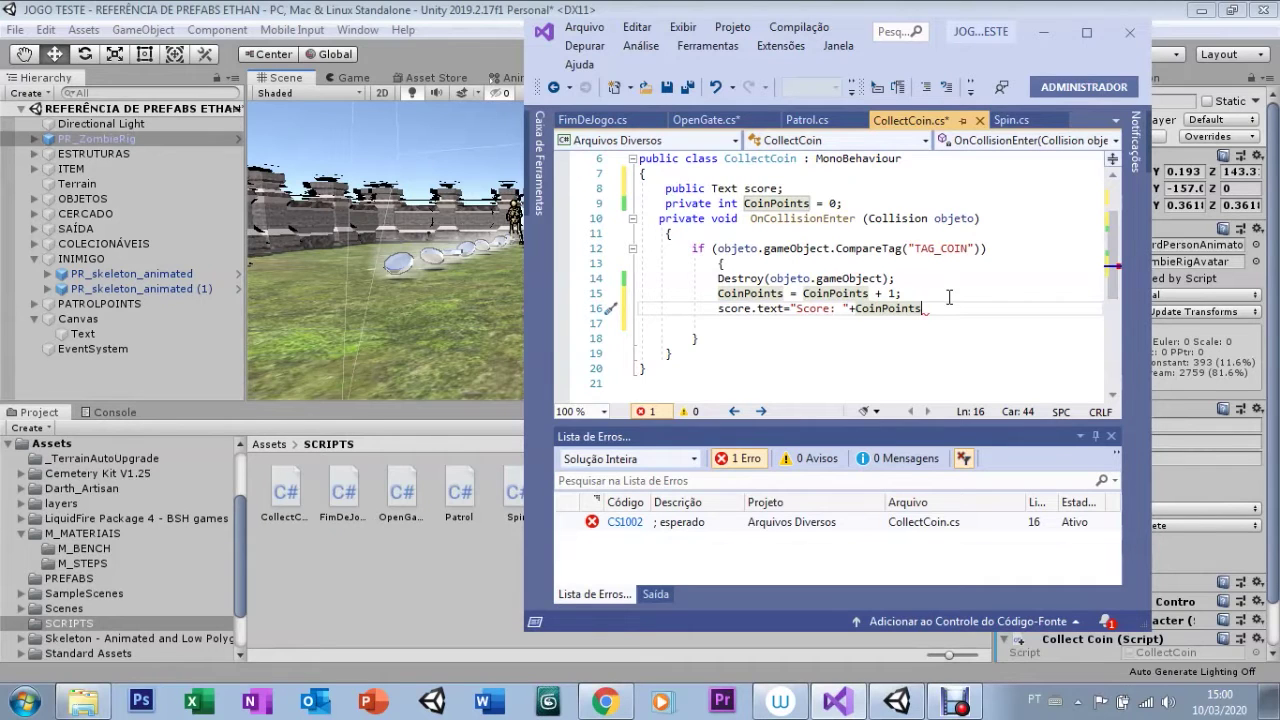
{"action": "type", "text": ".ToString"}
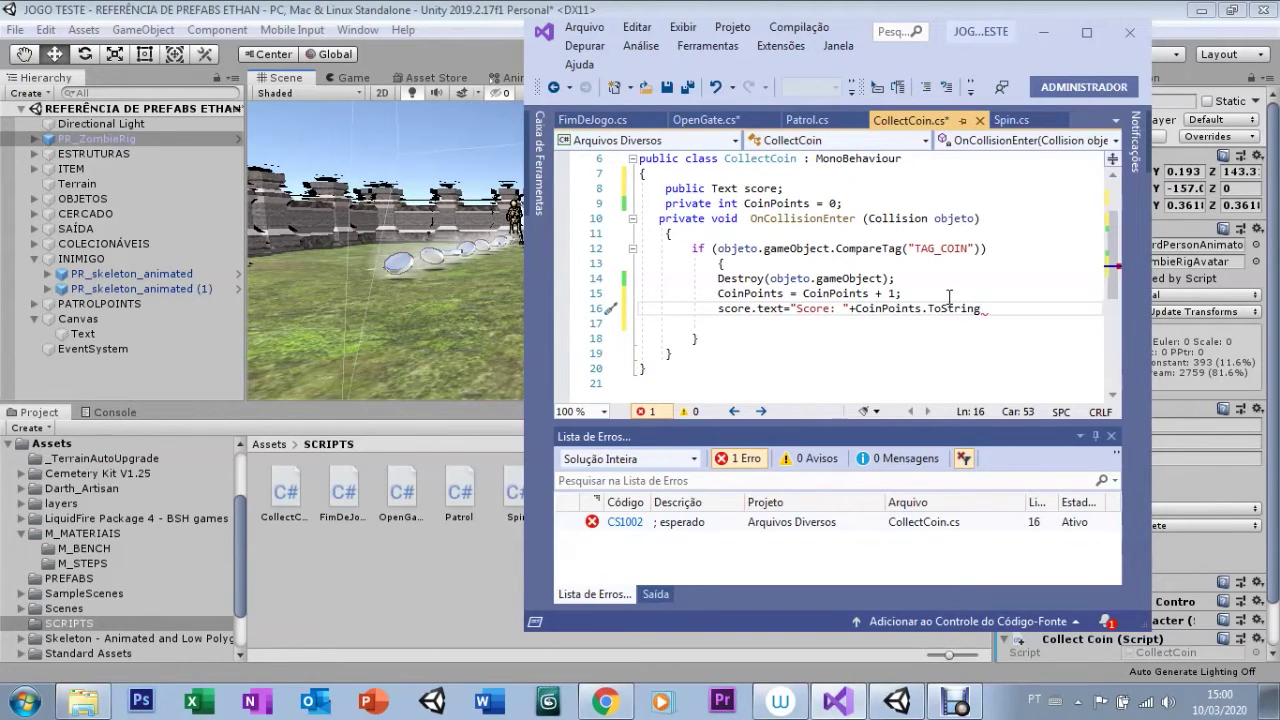
{"action": "type", "text": ";"}
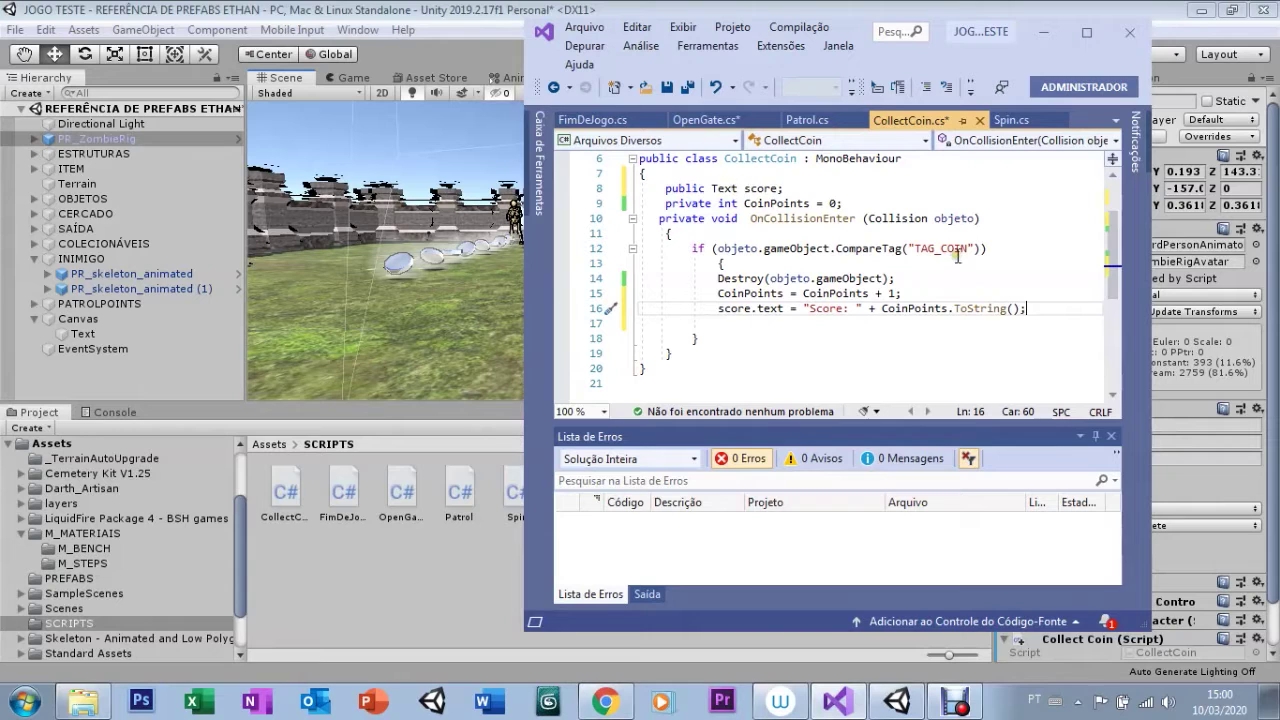
{"action": "scroll", "coordinate": [1080, 210], "scroll_direction": "up", "scroll_amount": 2}
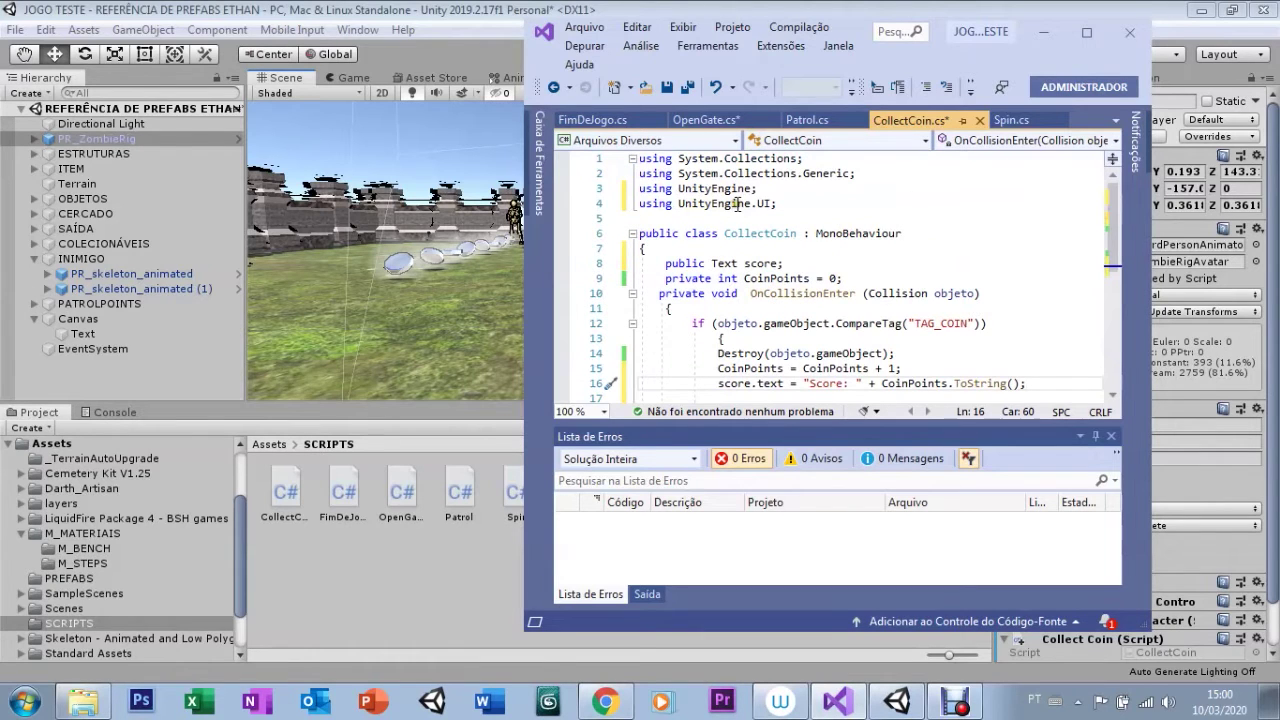
- Review the score line 16 and the CoinPoints declaration on line 9 in CollectCoin.cs
{"action": "scroll", "coordinate": [1113, 290], "scroll_direction": "down", "scroll_amount": 2}
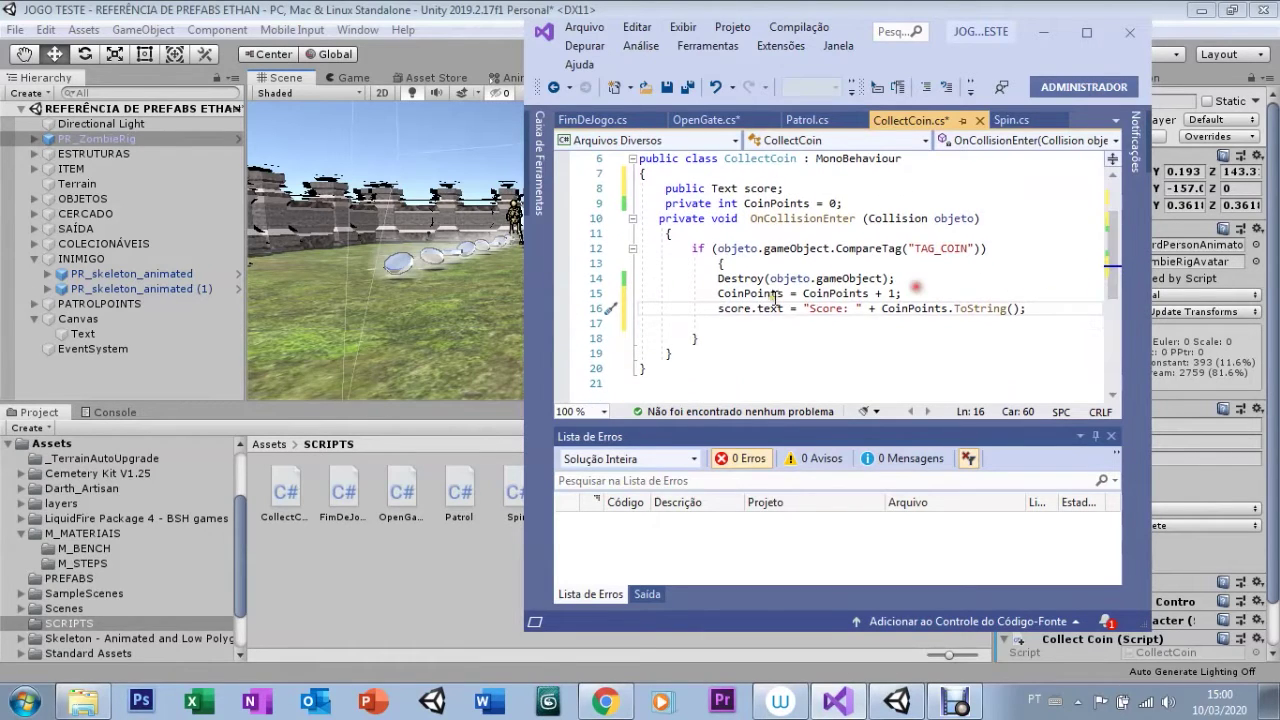
{"action": "left_click", "coordinate": [734, 310]}
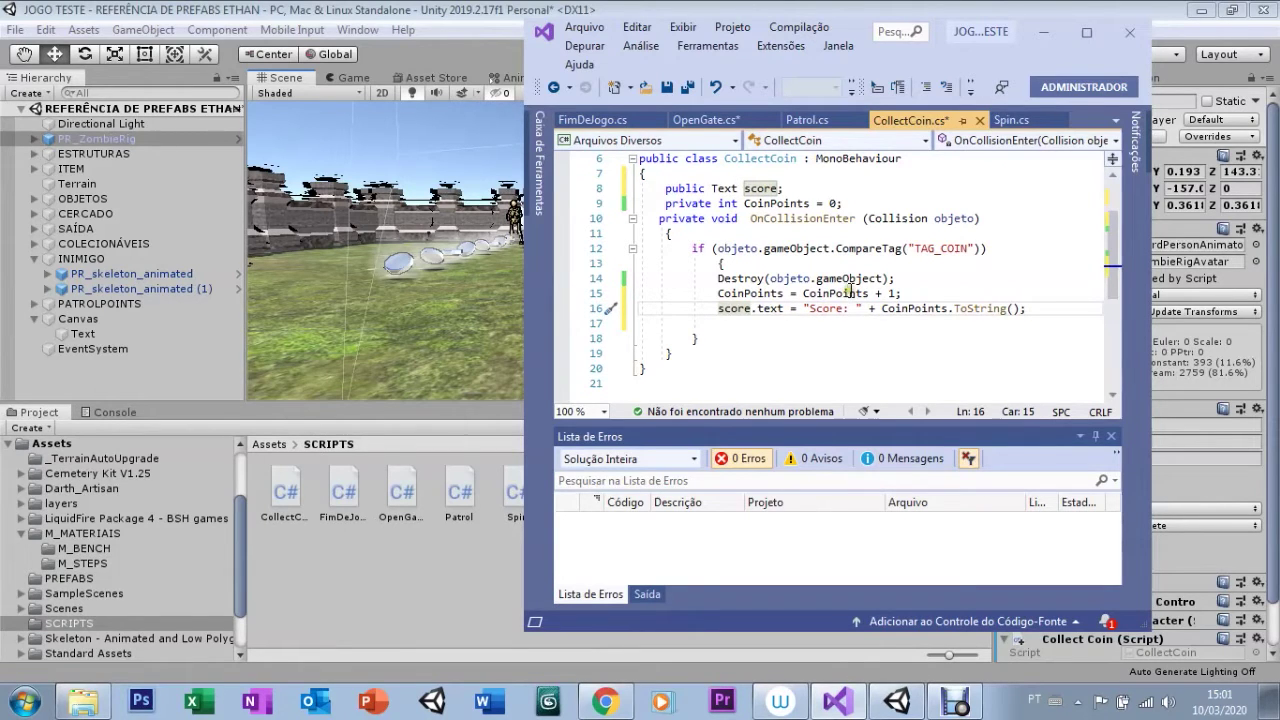
{"action": "left_click", "coordinate": [727, 200]}
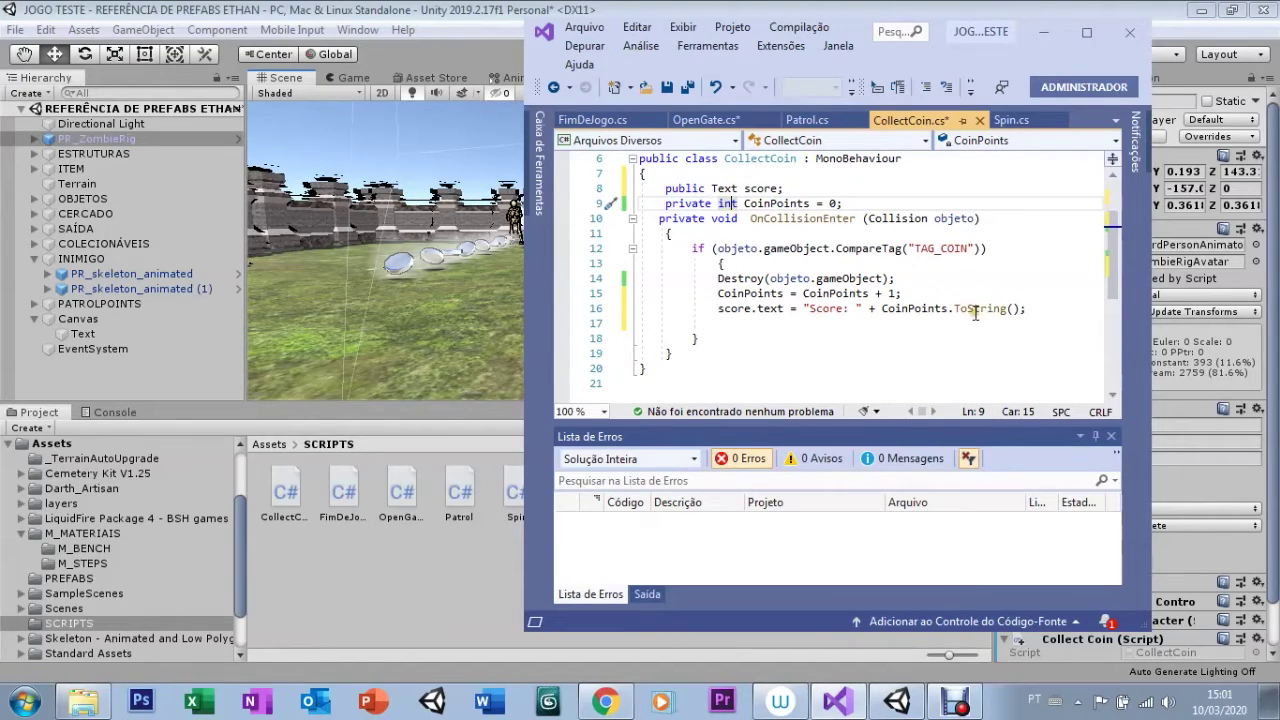
{"action": "left_click", "coordinate": [810, 310]}
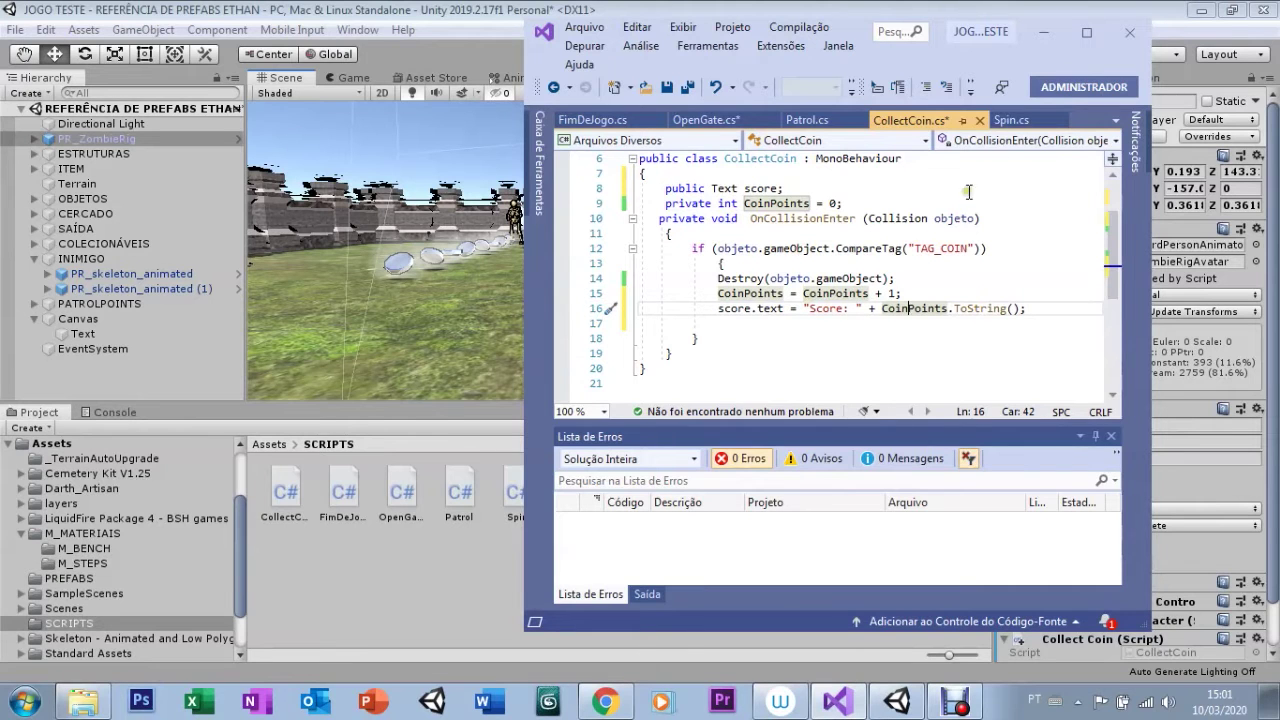
- Minimize Visual Studio and collapse the Collect Coin component in Unity's Inspector
{"action": "left_click", "coordinate": [1041, 30]}
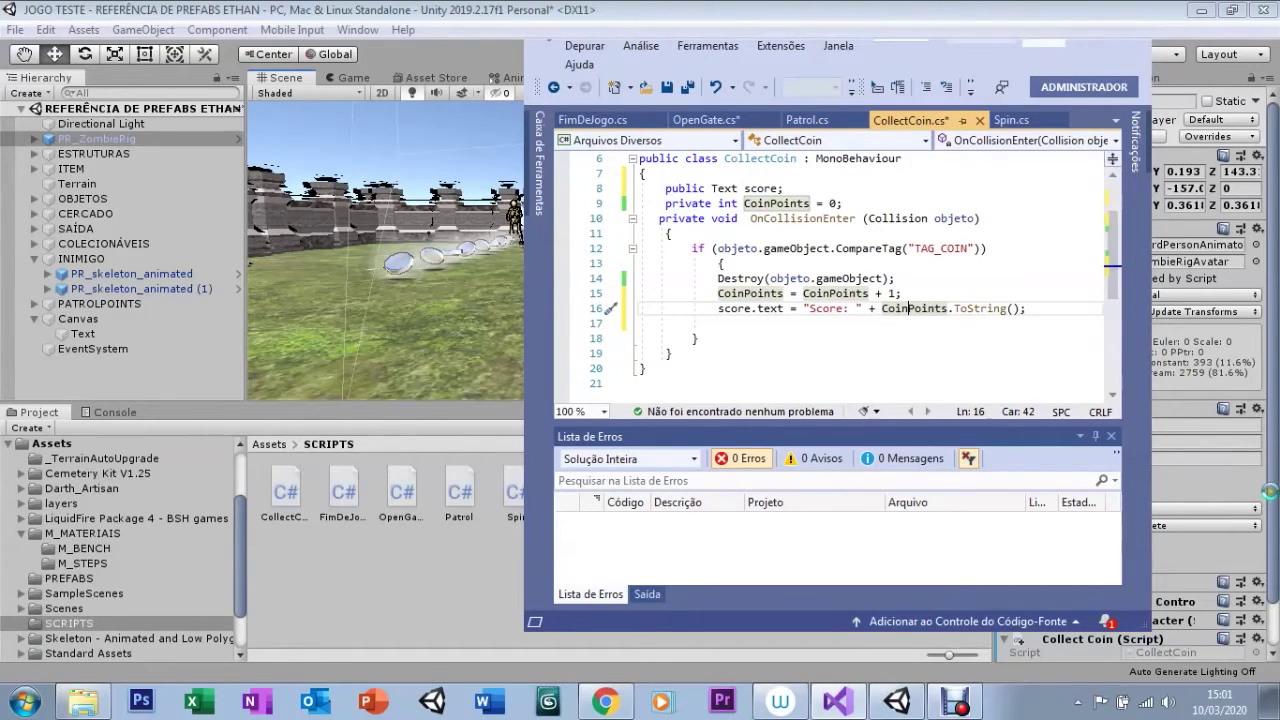
{"action": "scroll", "coordinate": [1265, 540], "scroll_direction": "down", "scroll_amount": 2}
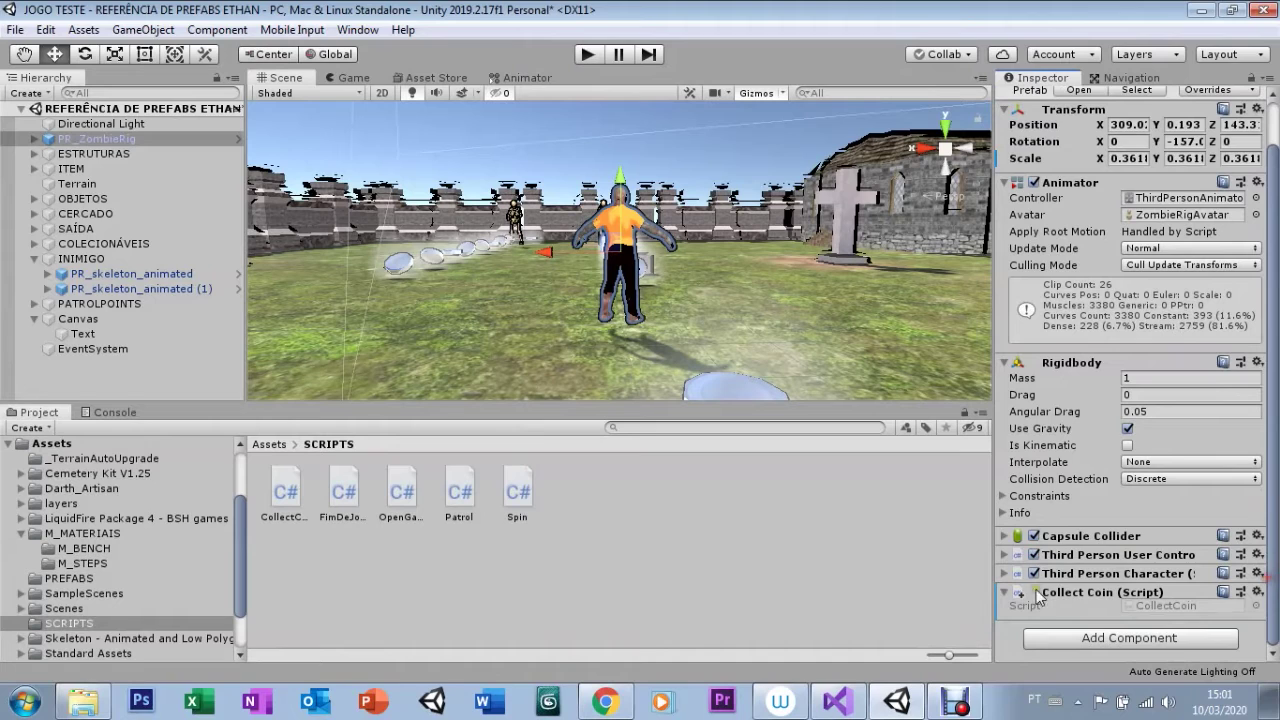
{"action": "left_click", "coordinate": [1004, 594]}
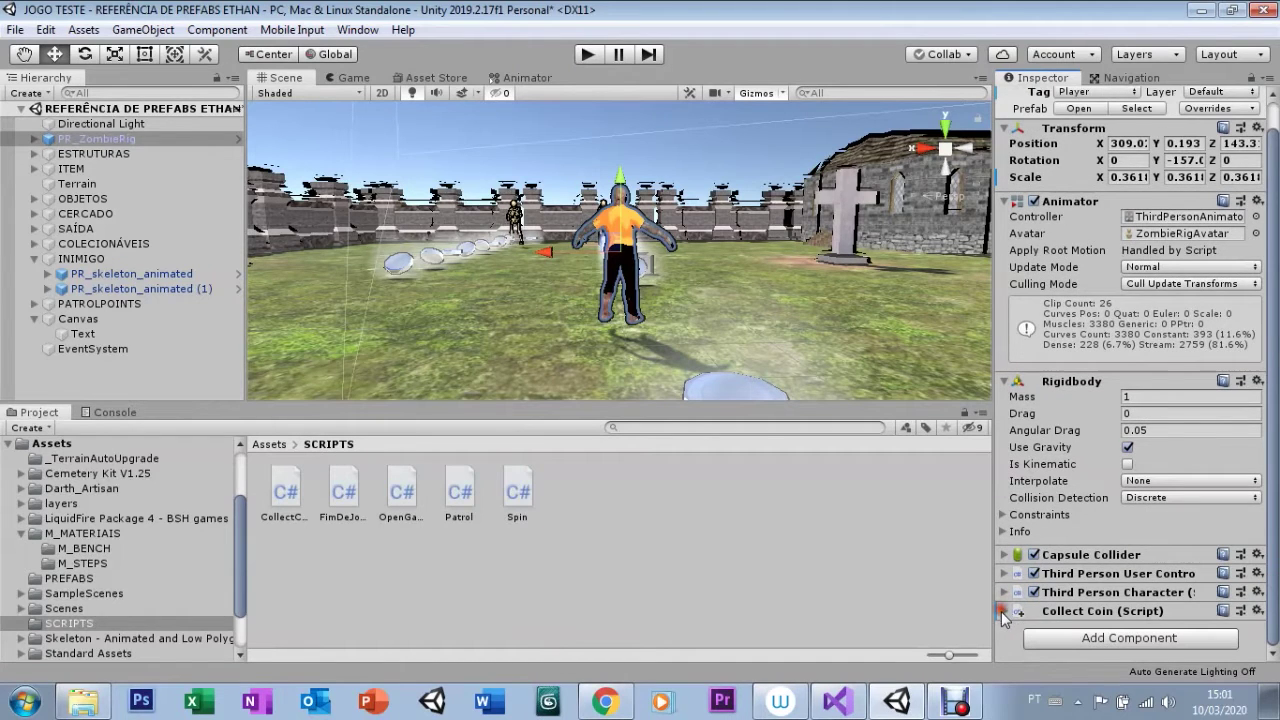
- Expand the Collect Coin component again and return to Visual Studio
{"action": "left_click", "coordinate": [1003, 611]}
{"action": "scroll", "coordinate": [1225, 625], "scroll_direction": "down", "scroll_amount": 1}
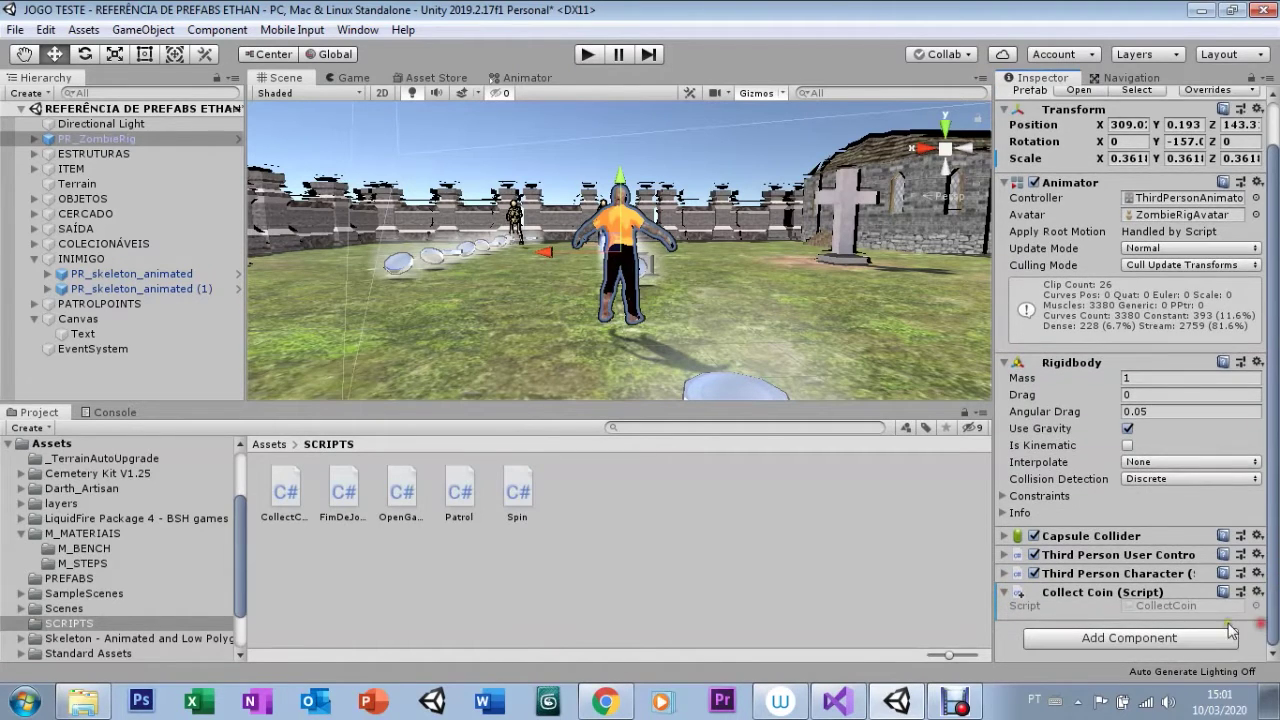
{"action": "left_click", "coordinate": [837, 701]}
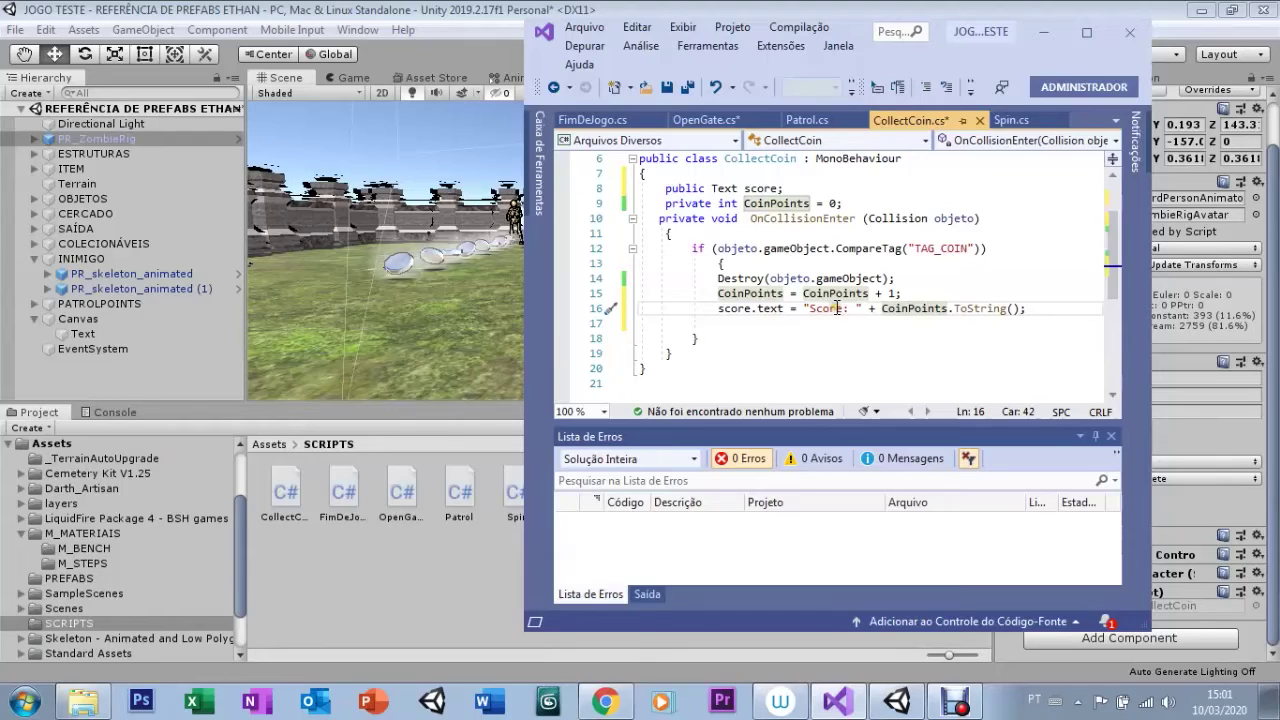
- Review the "Score: " + CoinPoints line in CollectCoin.cs, then minimize Visual Studio
{"action": "left_click", "coordinate": [826, 311]}
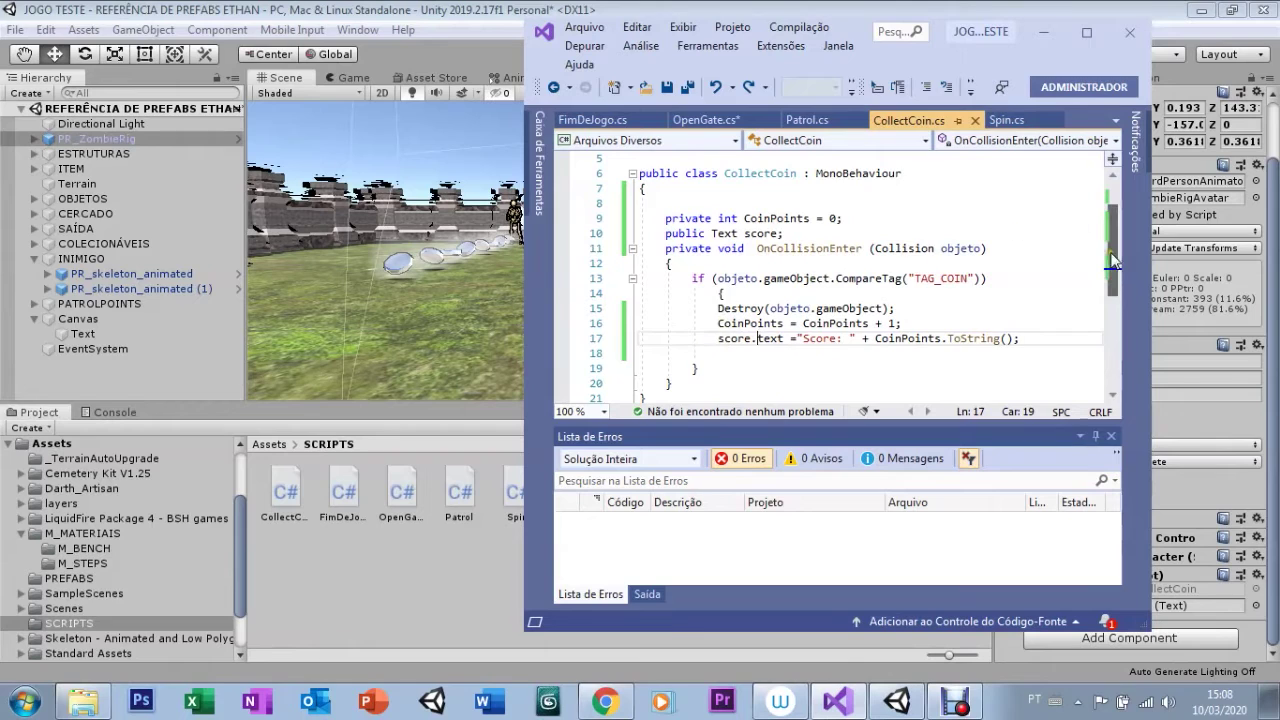
{"action": "scroll", "coordinate": [1114, 262], "scroll_direction": "up", "scroll_amount": 2}
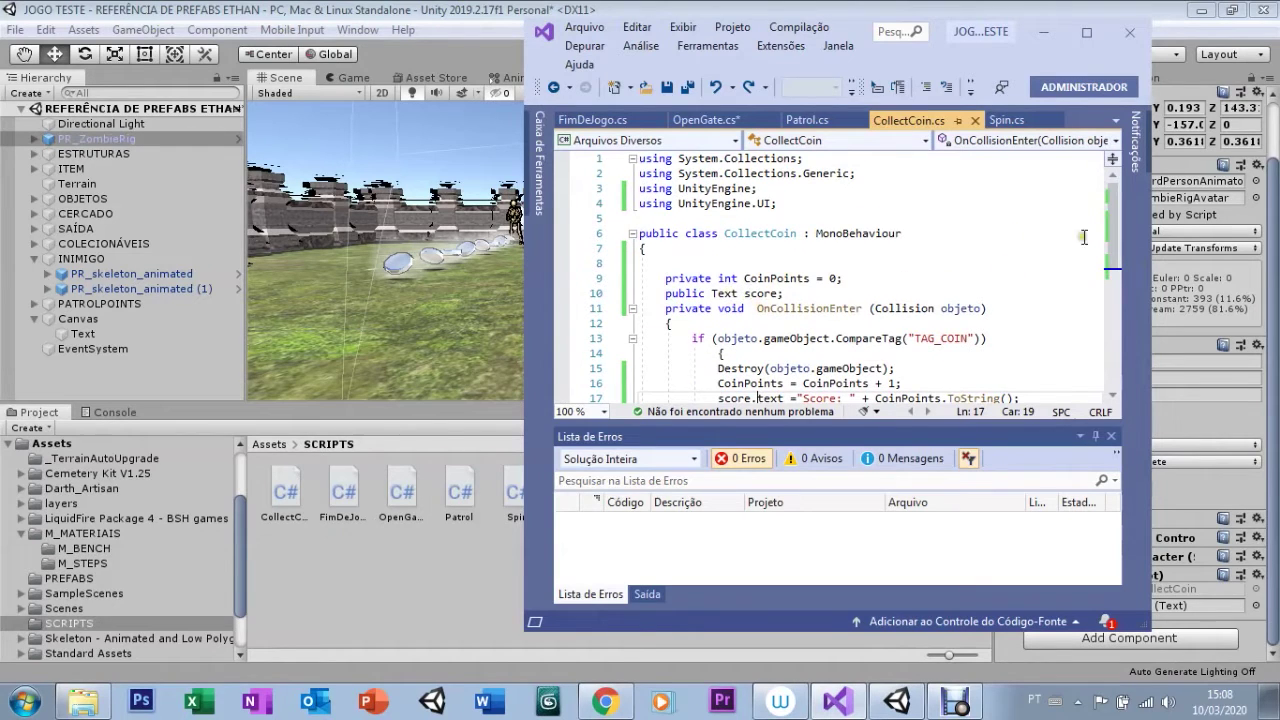
{"action": "scroll", "coordinate": [988, 272], "scroll_direction": "down", "scroll_amount": 1}
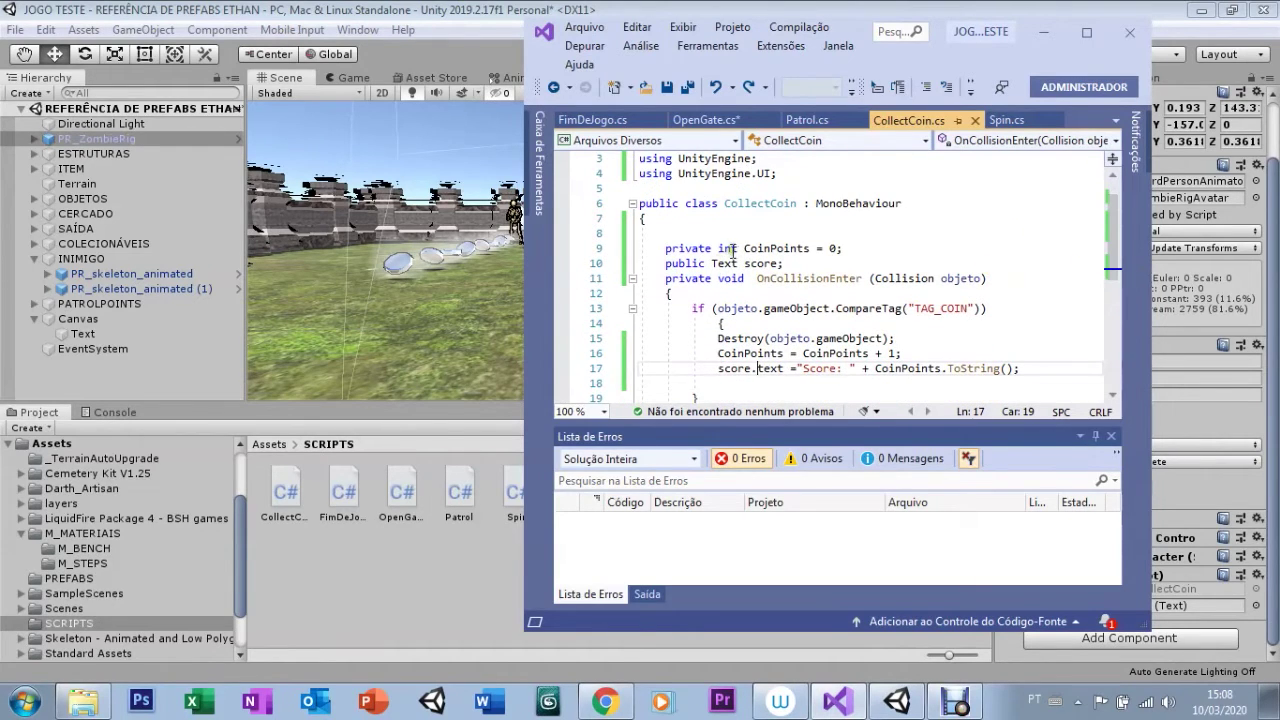
{"action": "scroll", "coordinate": [1110, 265], "scroll_direction": "down", "scroll_amount": 2}
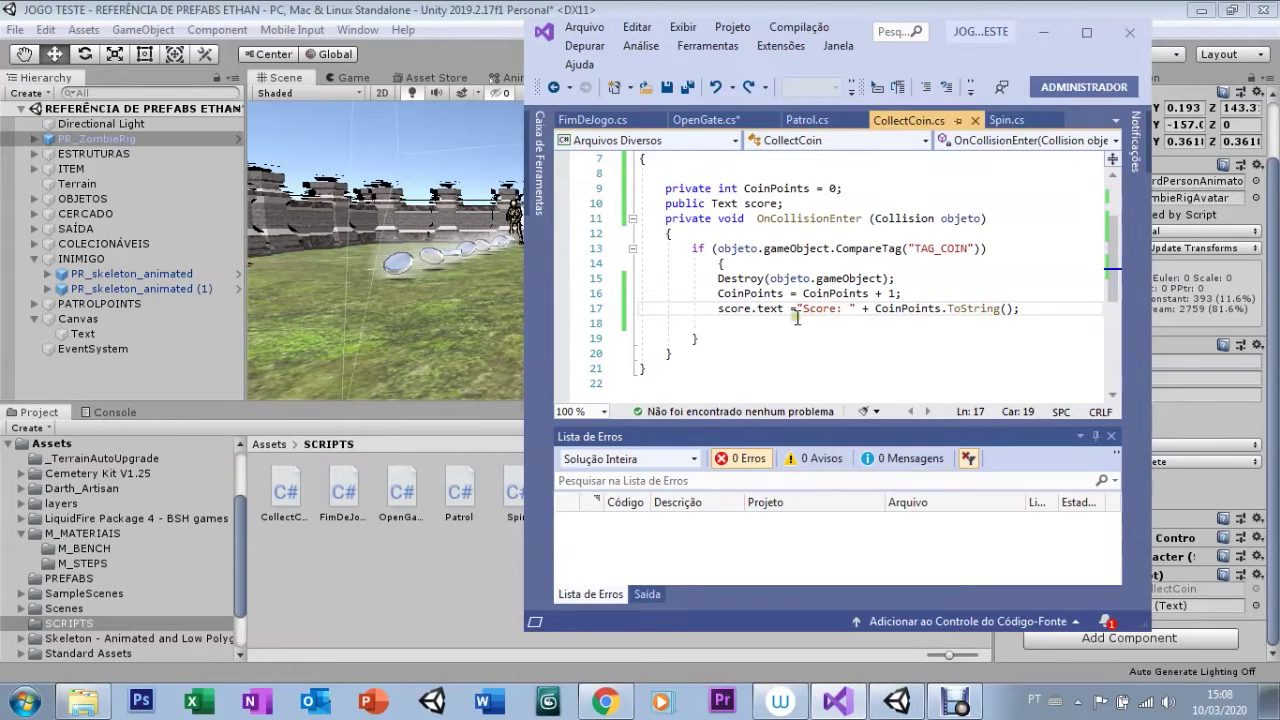
{"action": "left_click", "coordinate": [845, 312]}
{"action": "left_click", "coordinate": [920, 310]}
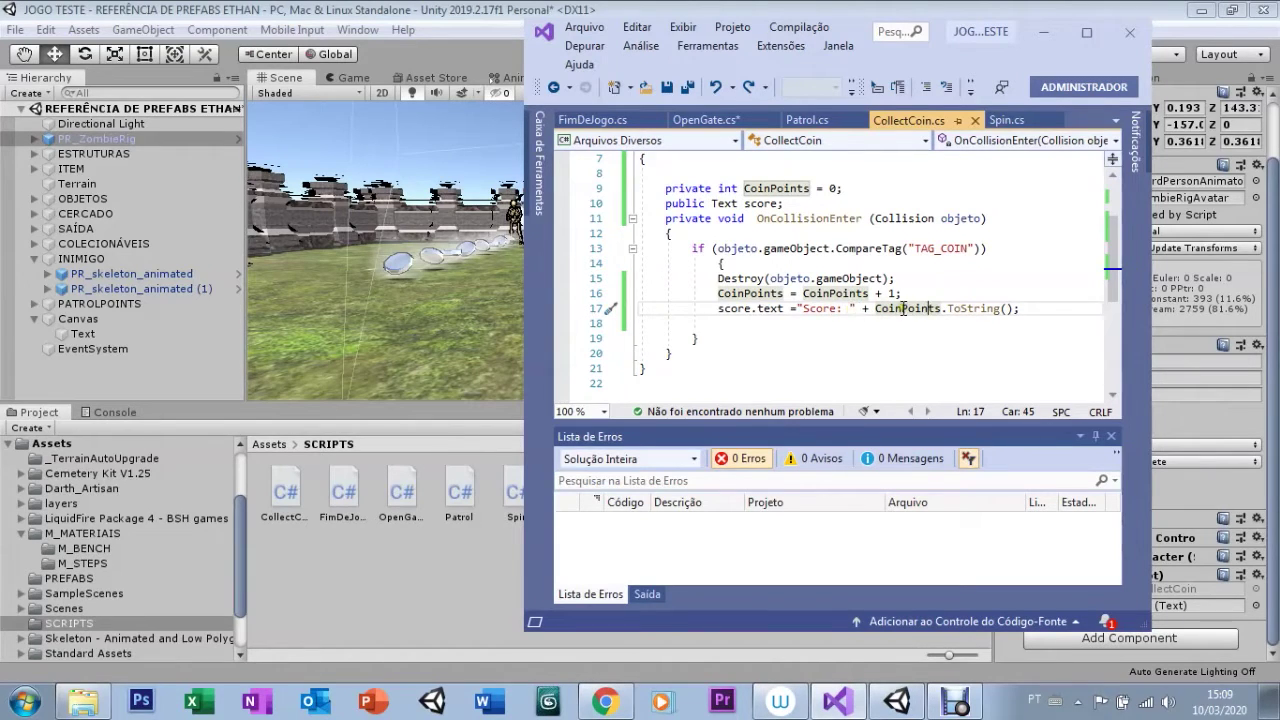
{"action": "key", "text": "ctrl+Right"}
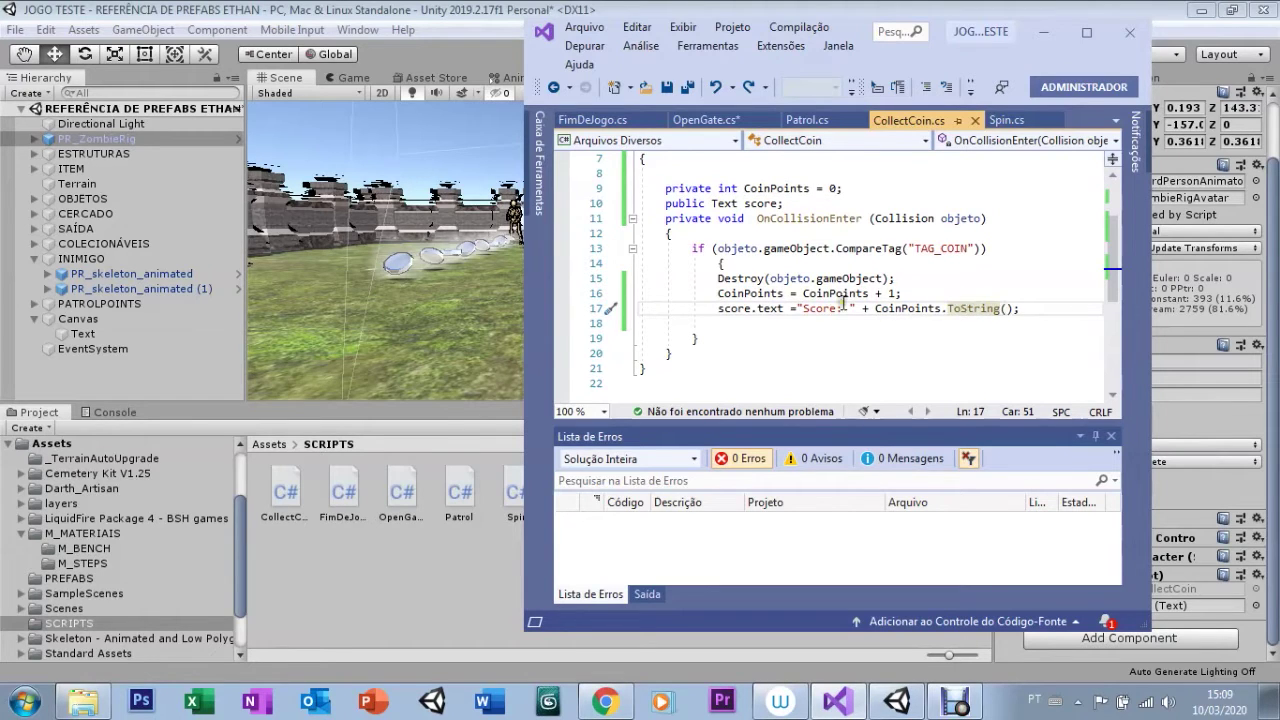
{"action": "left_click", "coordinate": [1046, 38]}
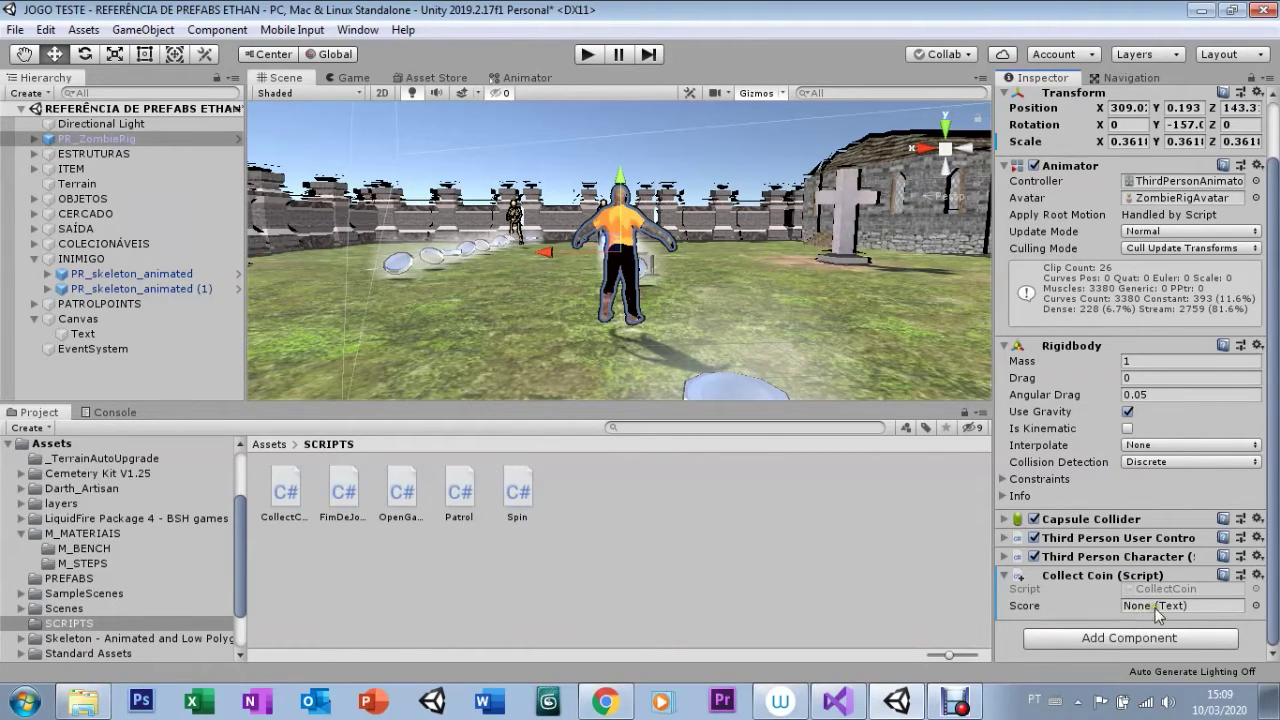
- Check the public Text score declaration in CollectCoin.cs, then return to Unity
{"action": "left_click", "coordinate": [841, 706]}
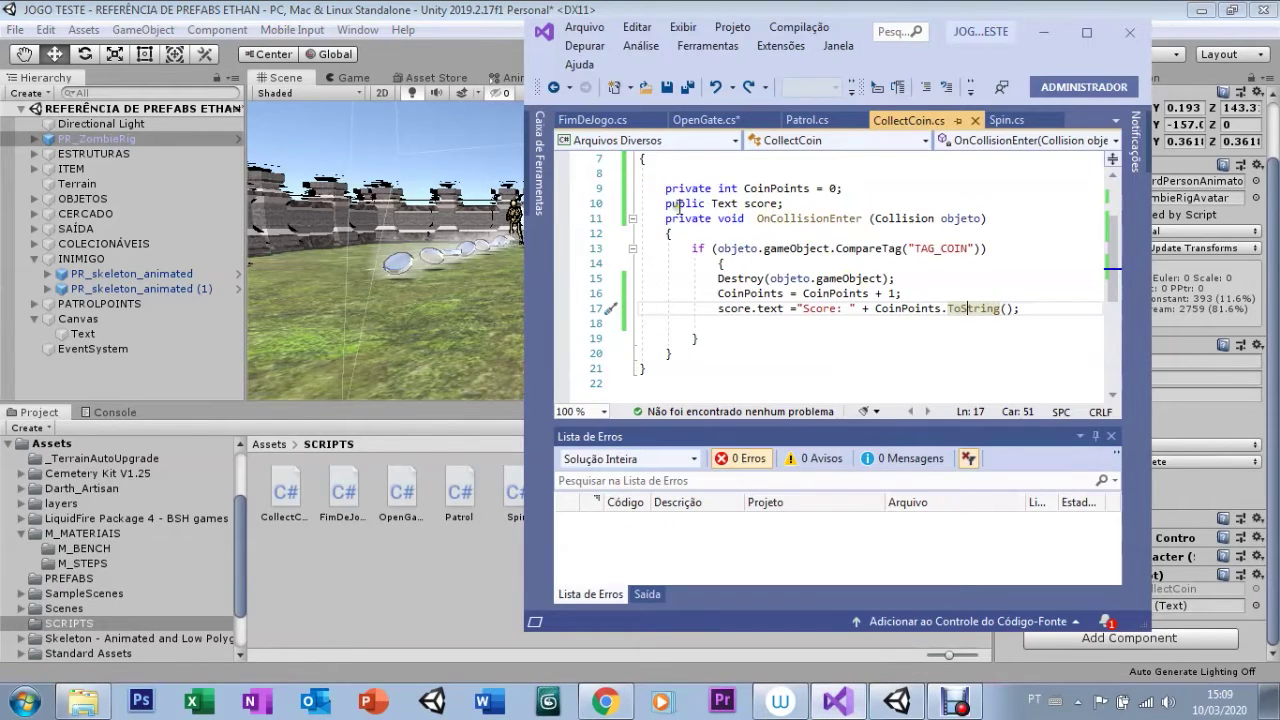
{"action": "left_click", "coordinate": [710, 204]}
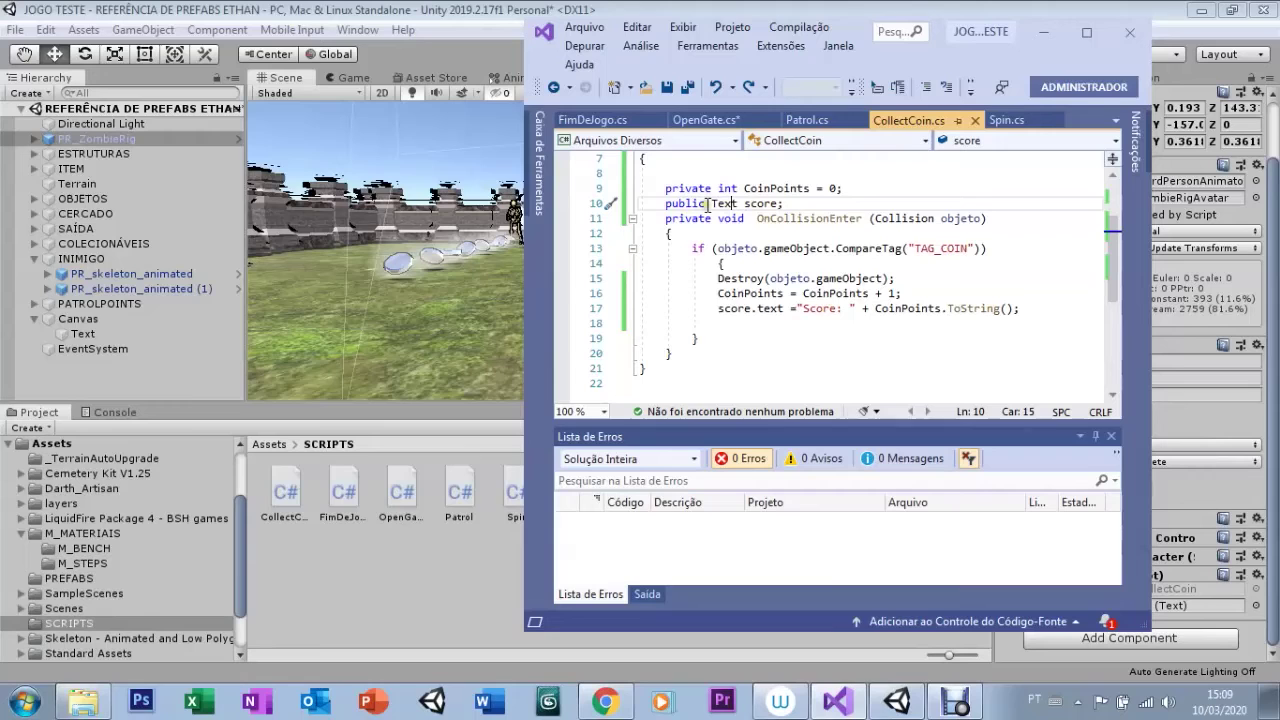
{"action": "left_click", "coordinate": [1189, 505]}
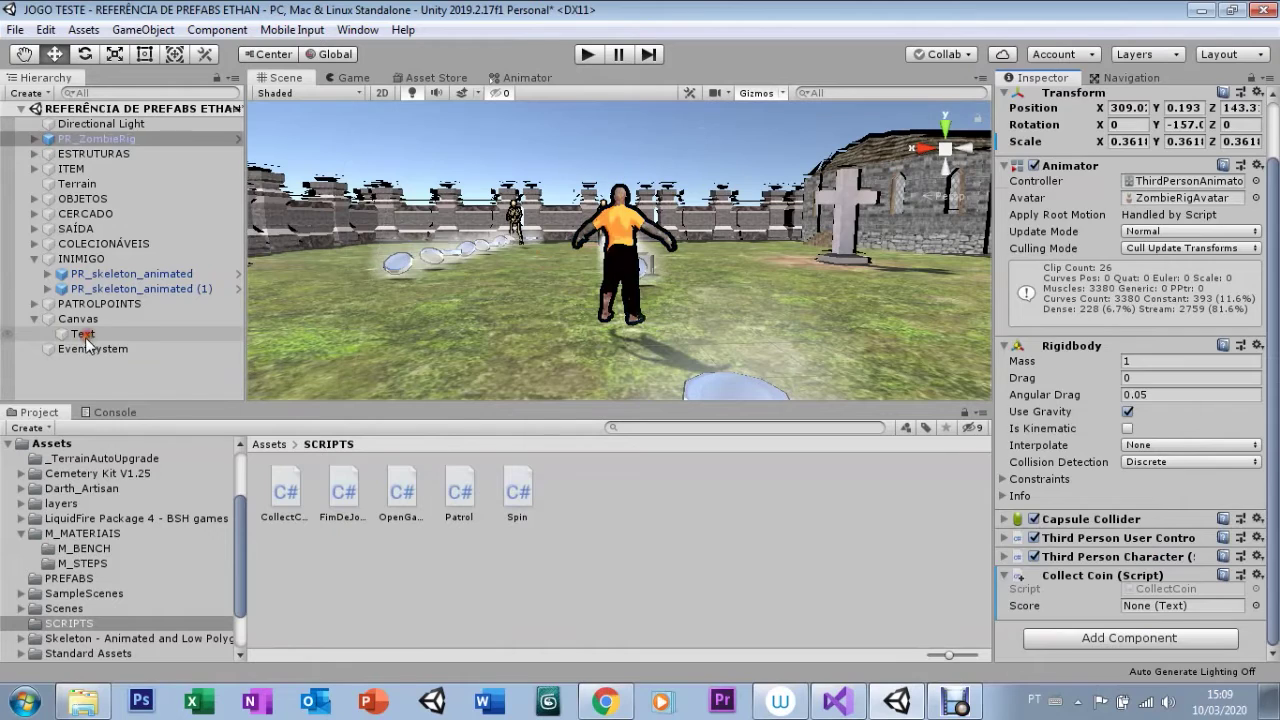
- Rename the Canvas's Text object to score
{"action": "left_click", "coordinate": [88, 340]}
{"action": "left_click", "coordinate": [88, 340]}
{"action": "type", "text": "score"}
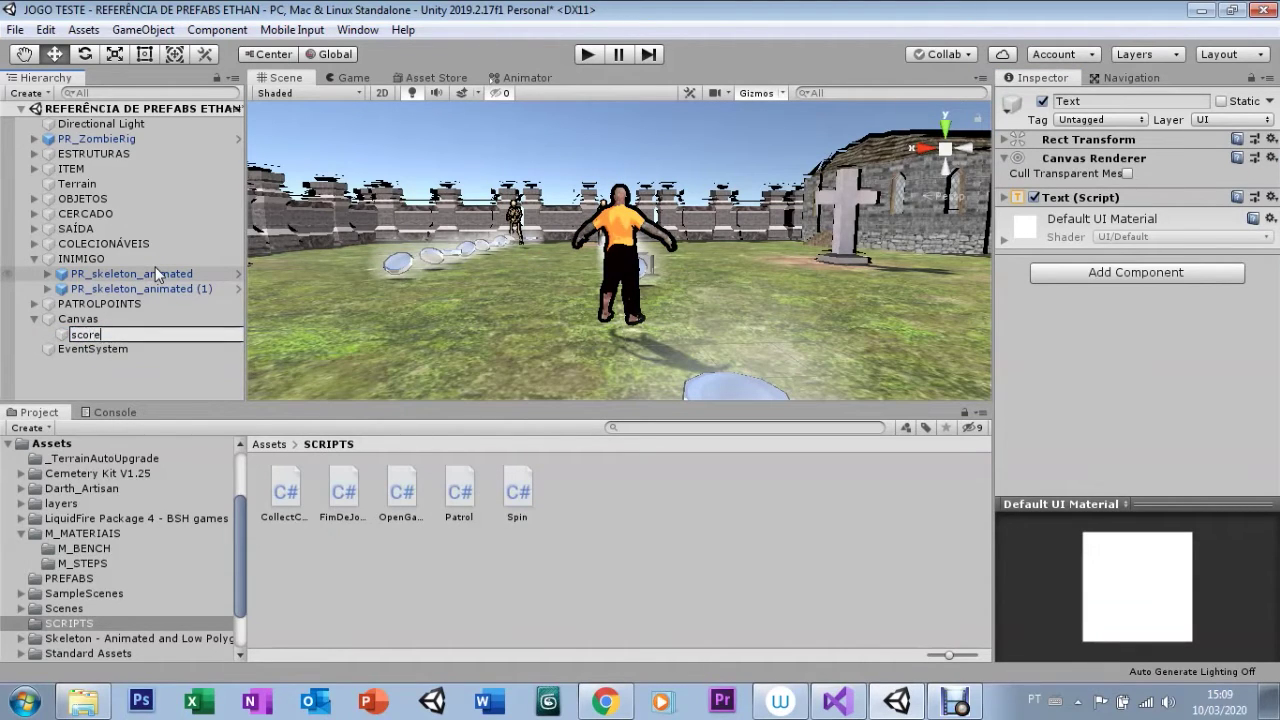
{"action": "key", "text": "Return"}
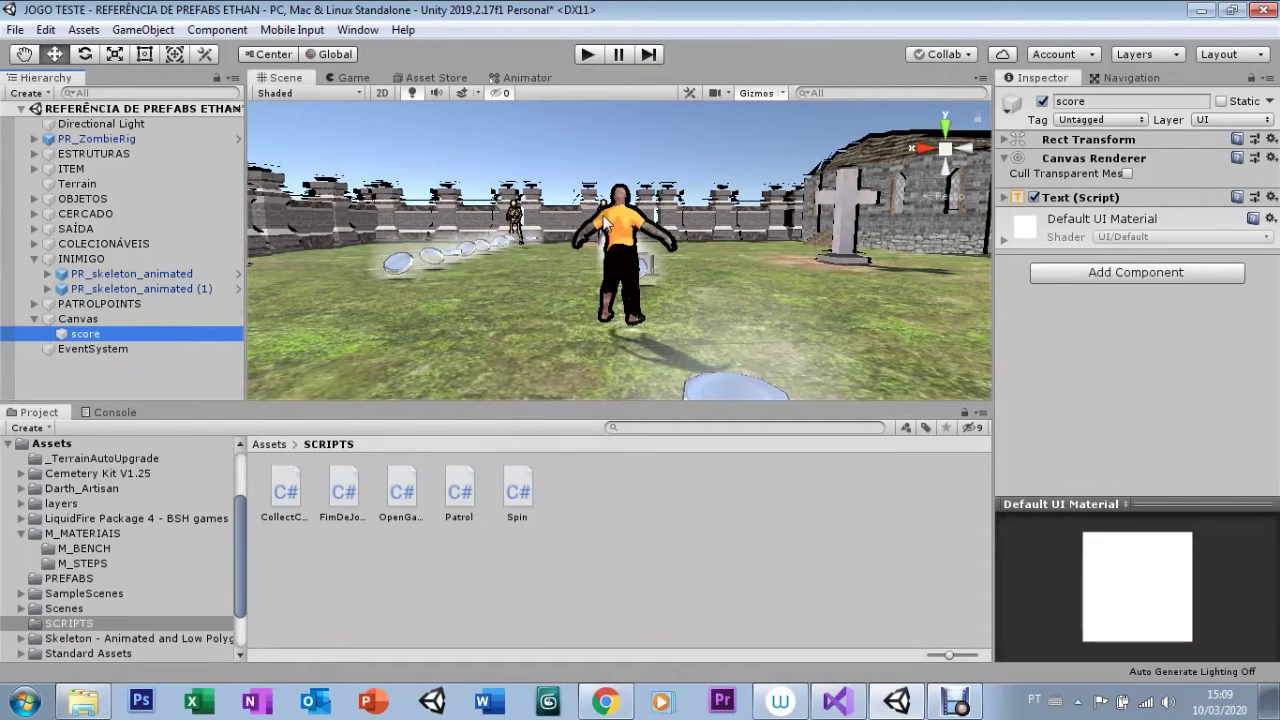
- Drag the score object into PR_ZombieRig's Collect Coin Score field and show the Game view
{"action": "left_click", "coordinate": [614, 224]}
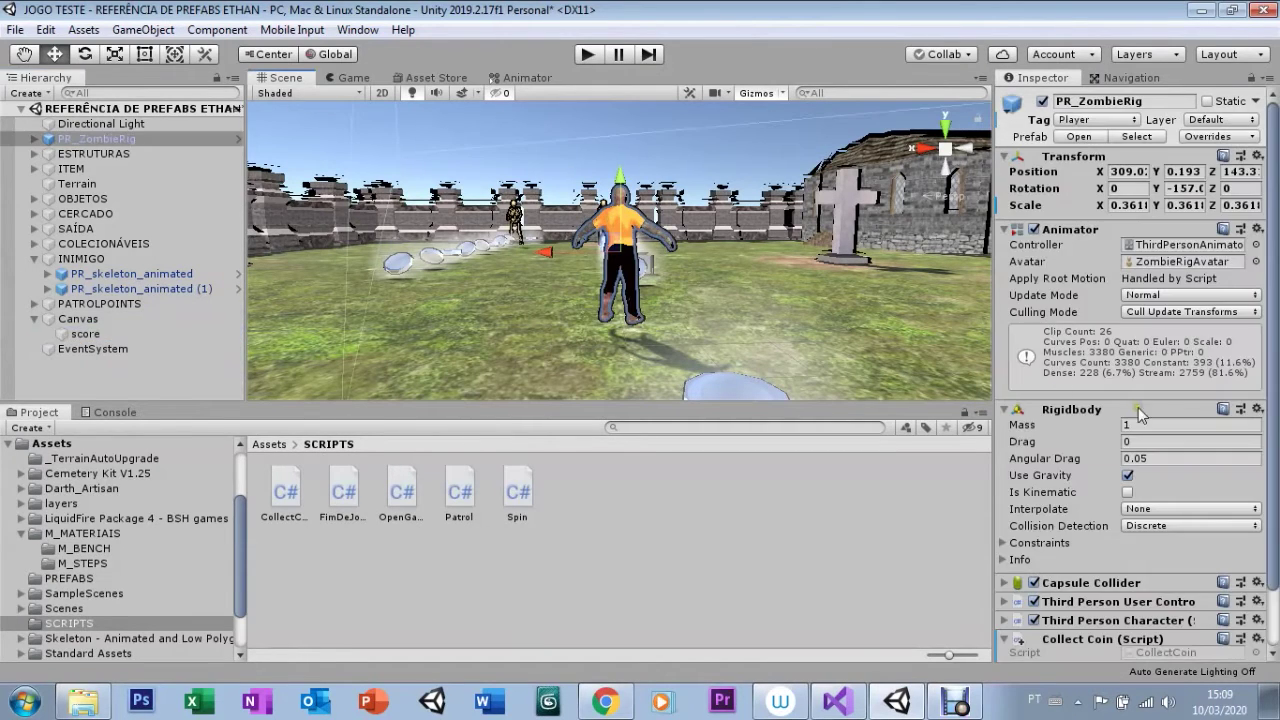
{"action": "scroll", "coordinate": [1140, 415], "scroll_direction": "down", "scroll_amount": 2}
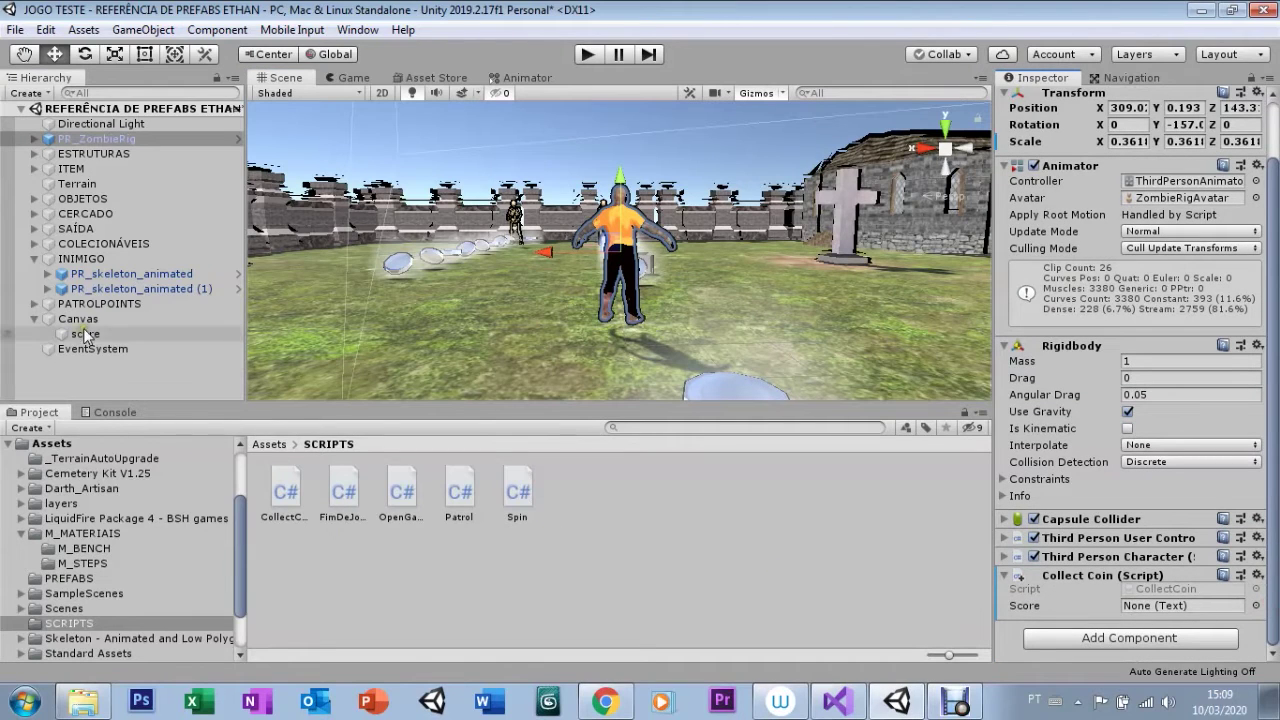
{"action": "left_click_drag", "start_coordinate": [85, 334], "coordinate": [1168, 586]}
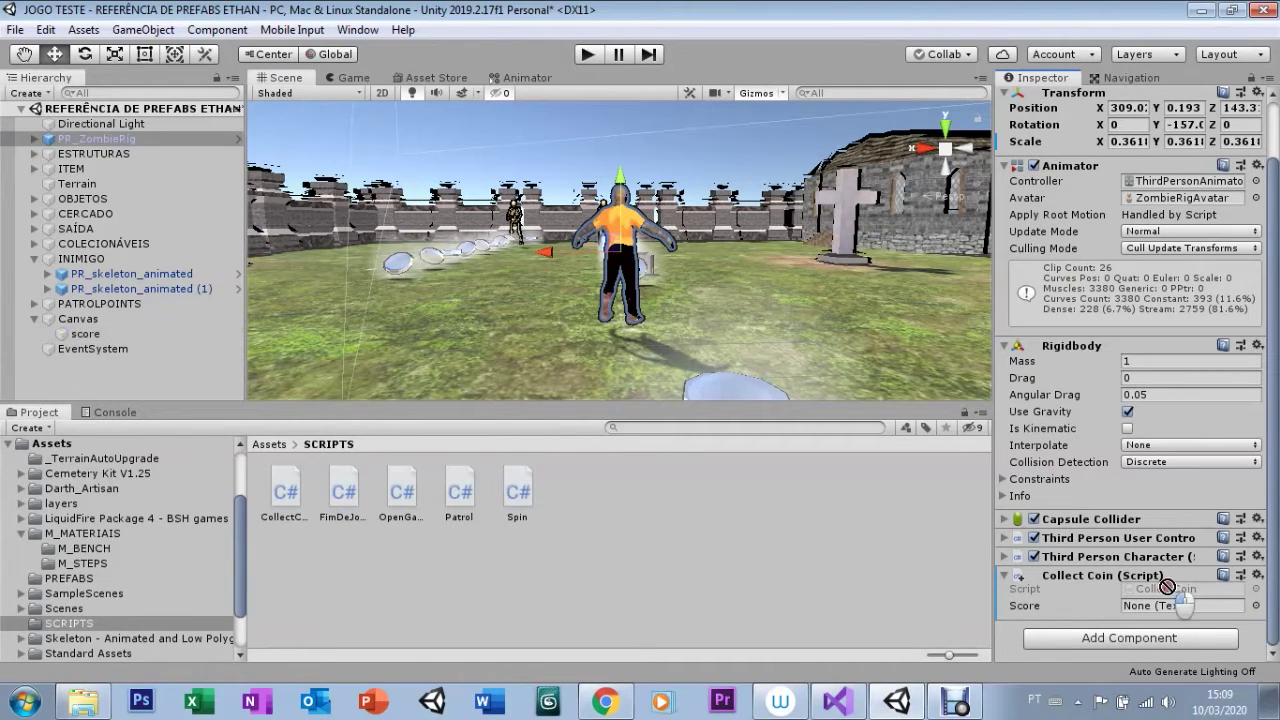
{"action": "left_click_drag", "start_coordinate": [1168, 586], "coordinate": [1157, 610]}
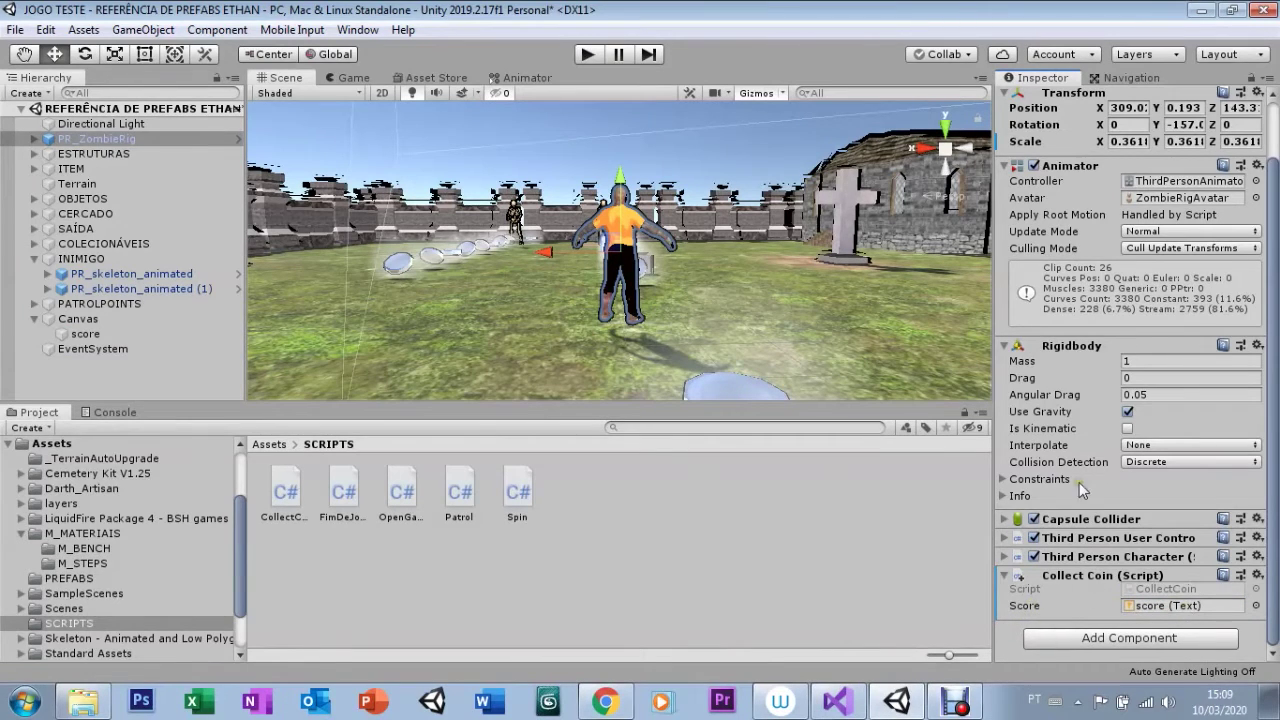
{"action": "left_click", "coordinate": [346, 84]}
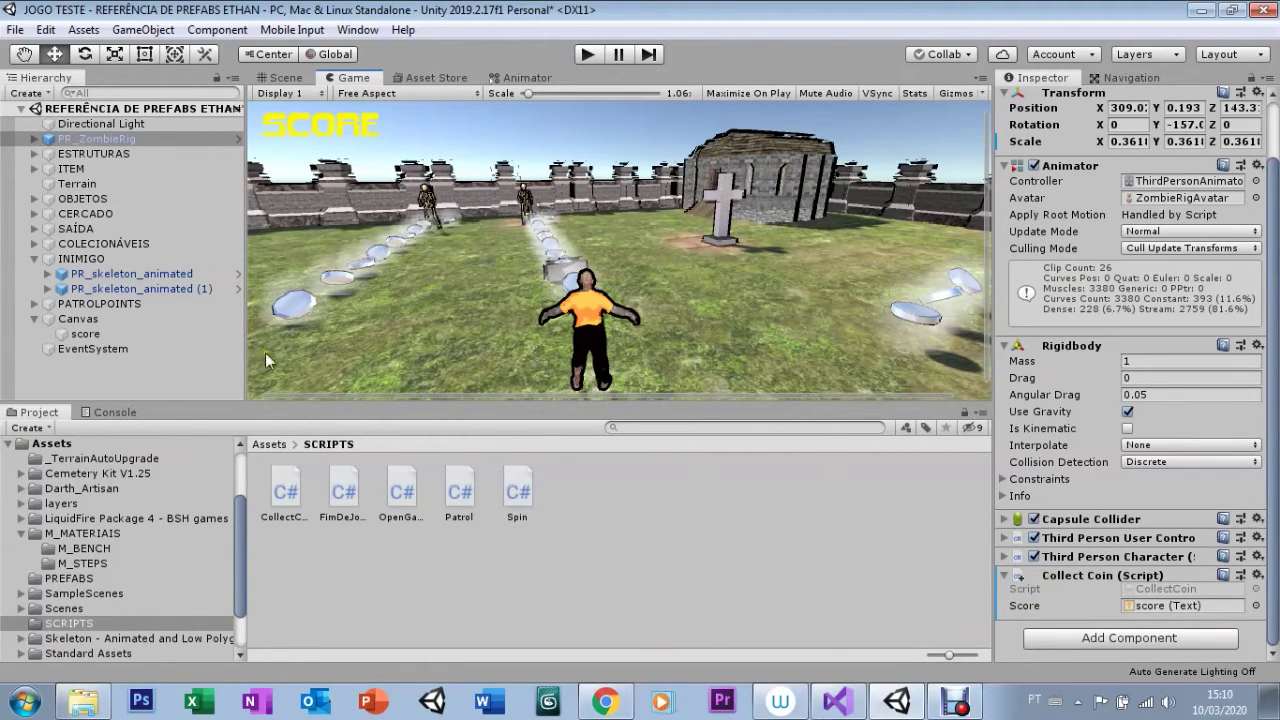
- Delete the SCORE placeholder from the score object's Text field and enter Play mode
{"action": "left_click", "coordinate": [80, 334]}
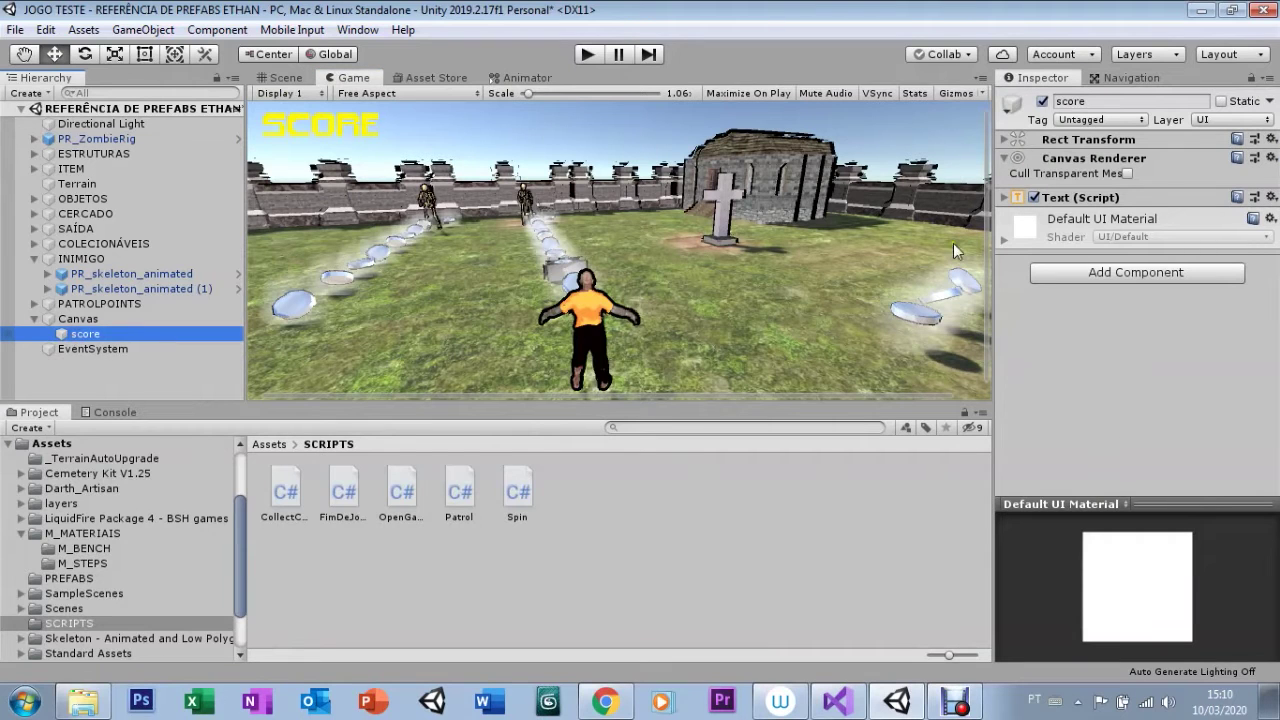
{"action": "left_click", "coordinate": [1005, 197]}
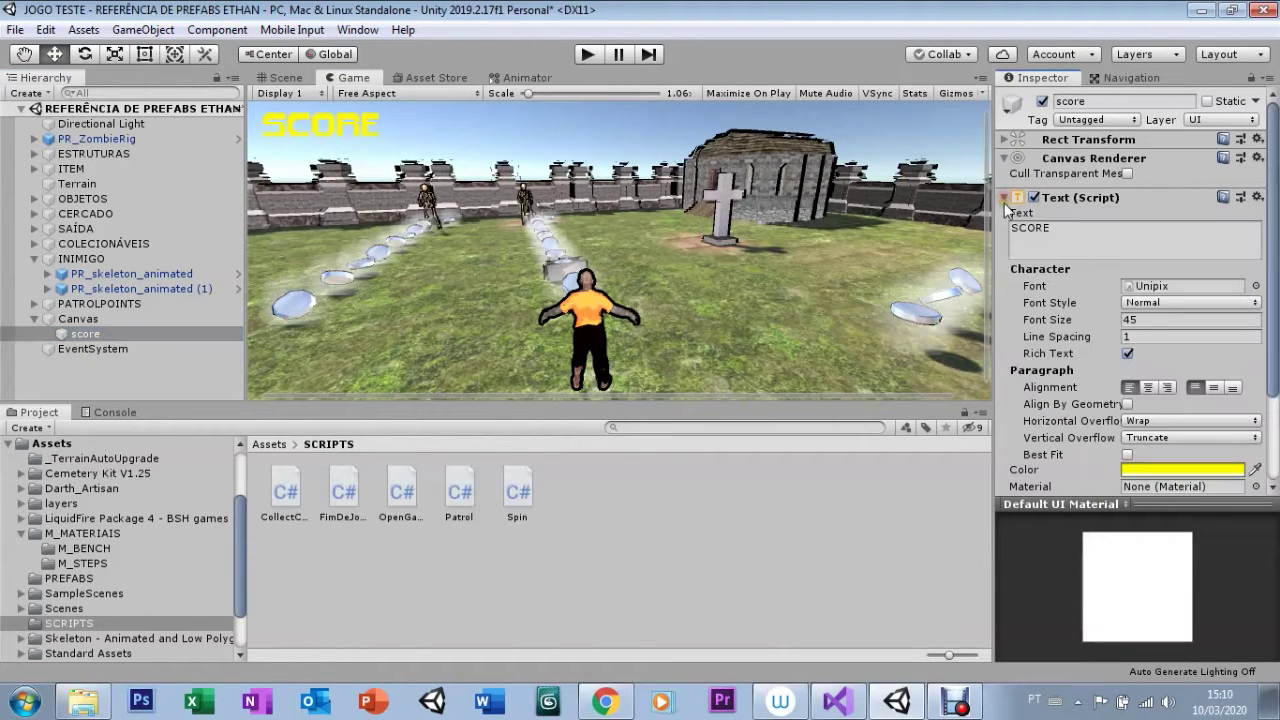
{"action": "left_click_drag", "start_coordinate": [1090, 250], "coordinate": [985, 240]}
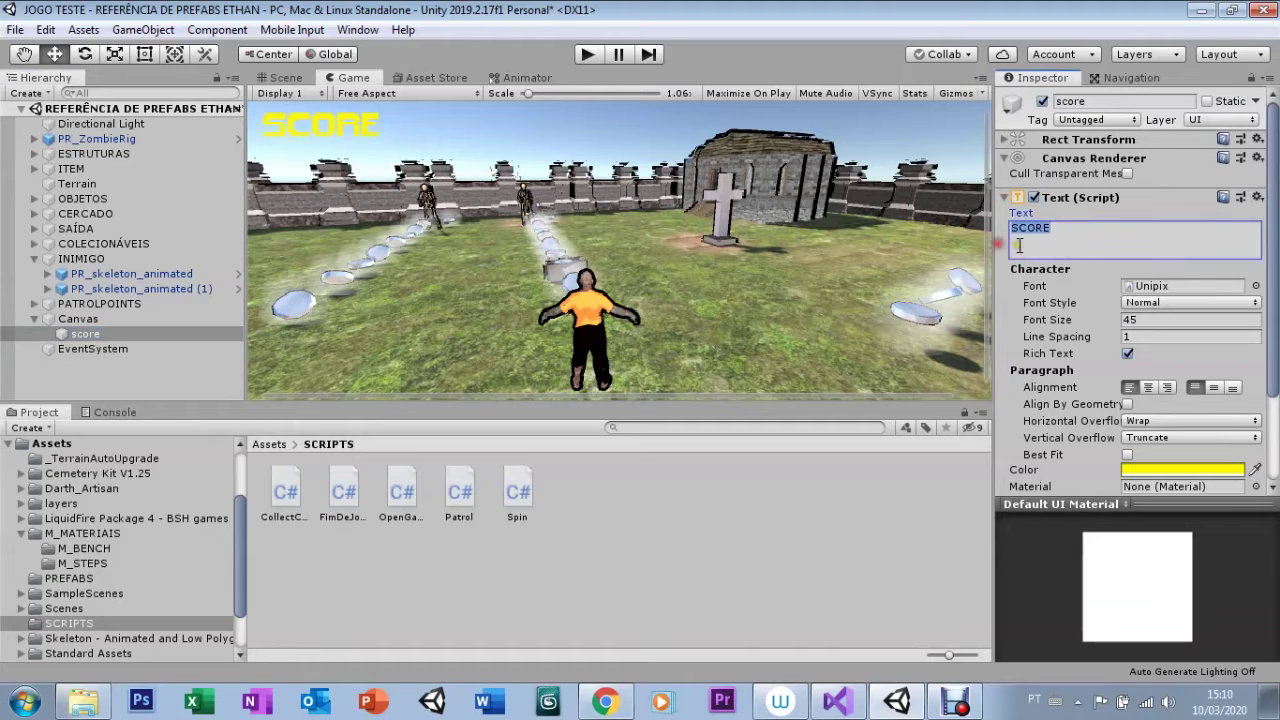
{"action": "key", "text": "BackSpace"}
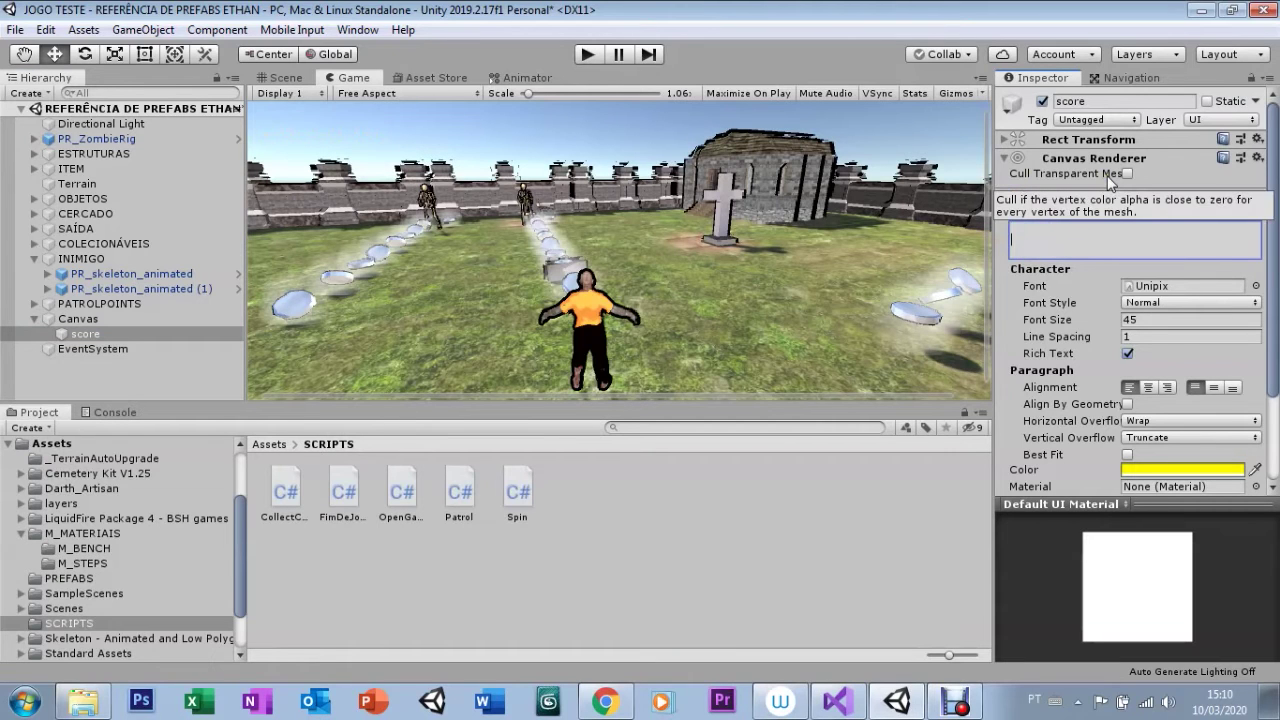
{"action": "left_click", "coordinate": [586, 55]}
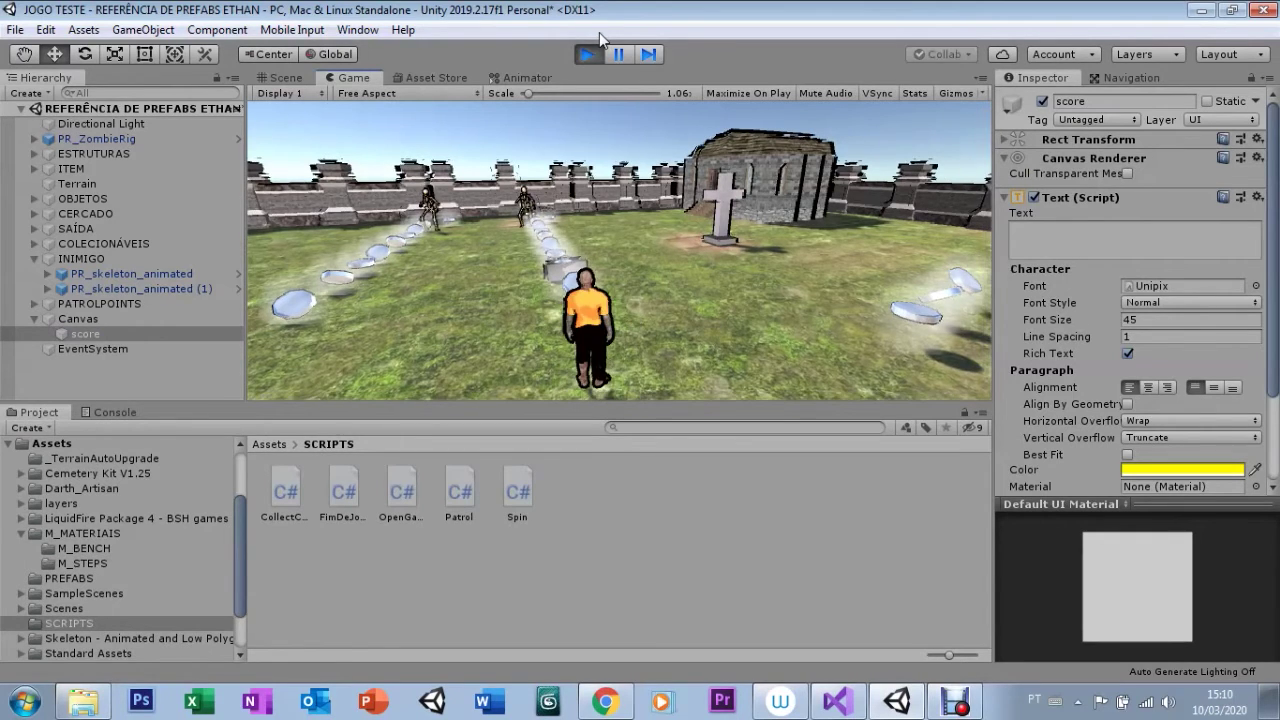
- Steer the character with A, W and D to collect coins up to Score: 3, then stop playing
{"action": "key", "text": "a"}
{"action": "key", "text": "w"}
{"action": "key", "text": "d"}
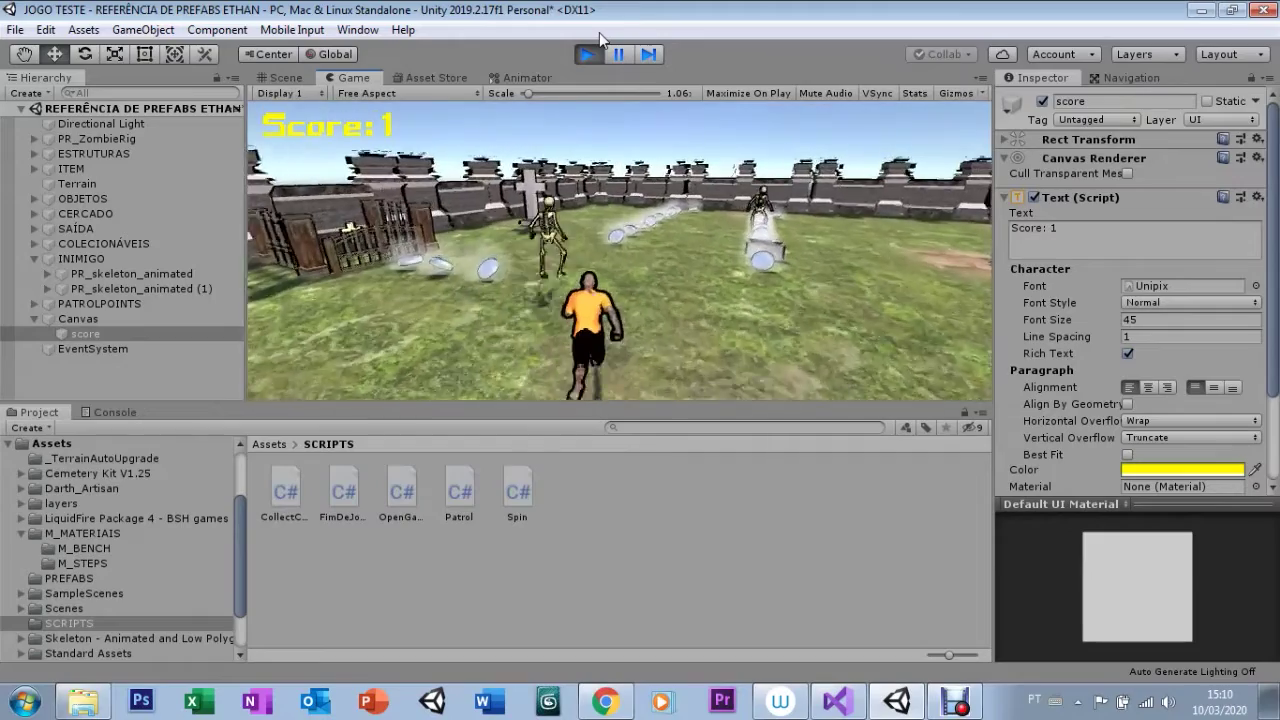
{"action": "key", "text": "a"}
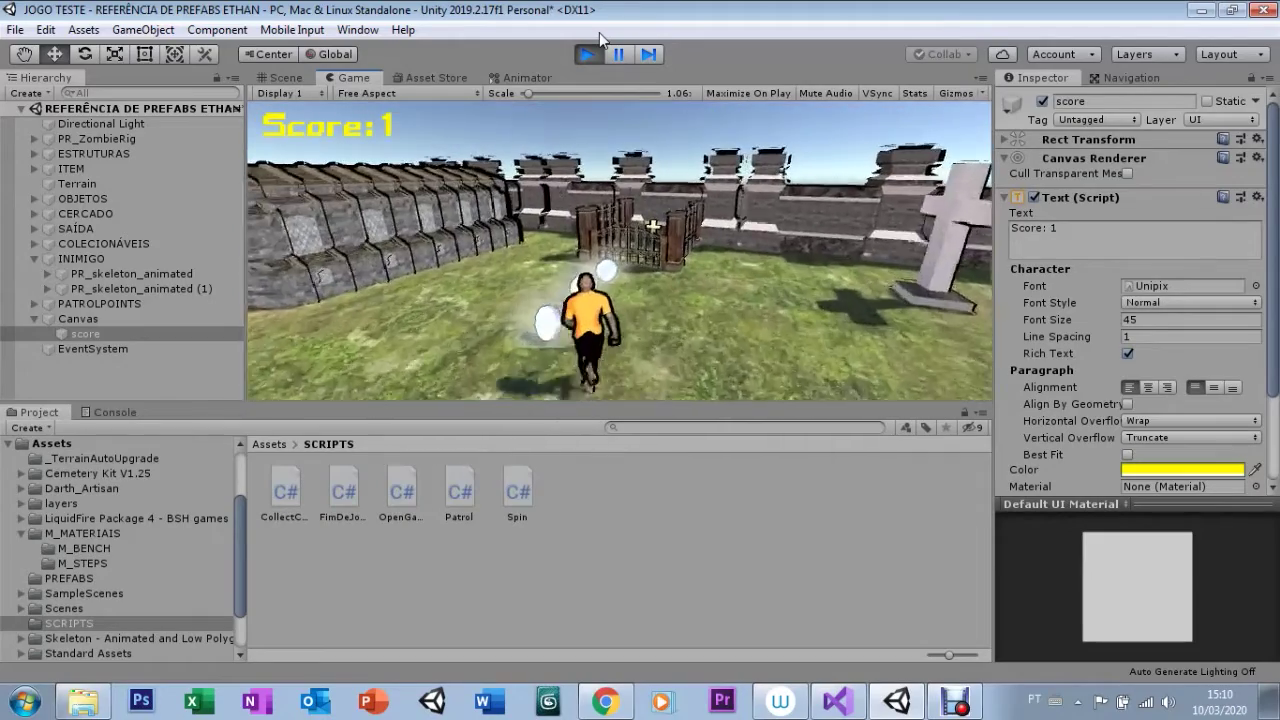
{"action": "key", "text": "a"}
{"action": "key", "text": "w"}
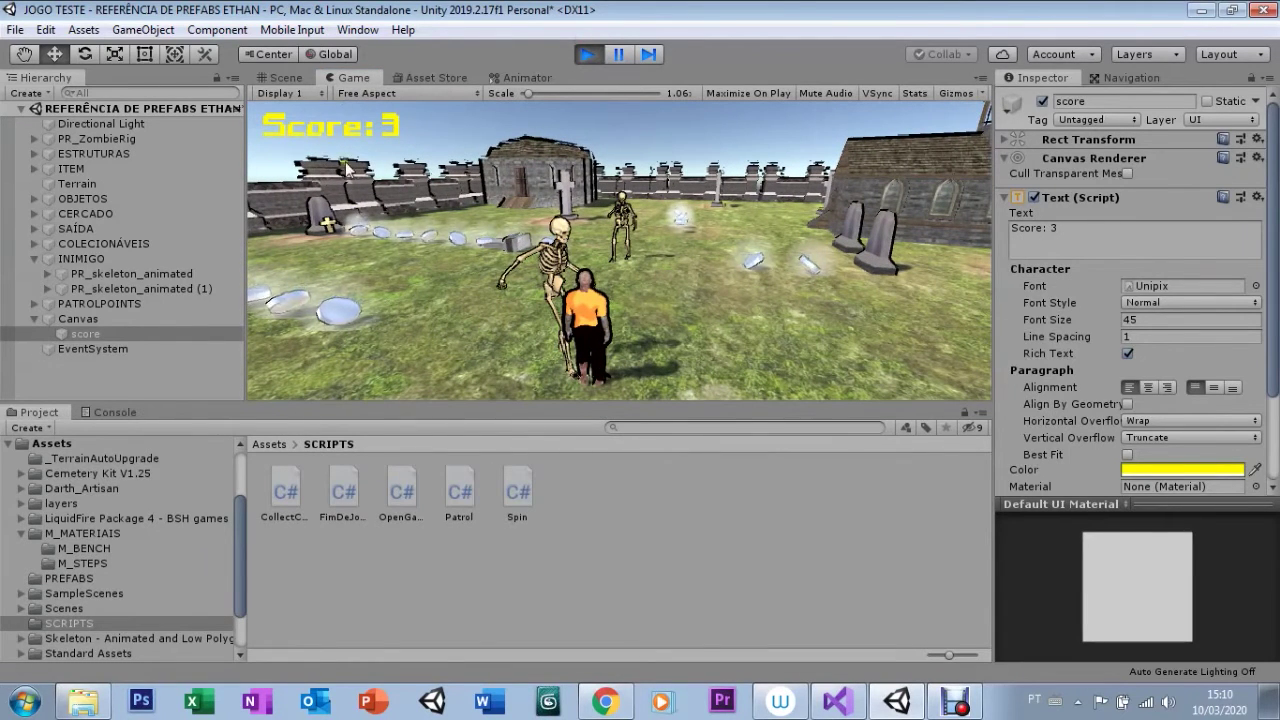
{"action": "left_click", "coordinate": [586, 55]}
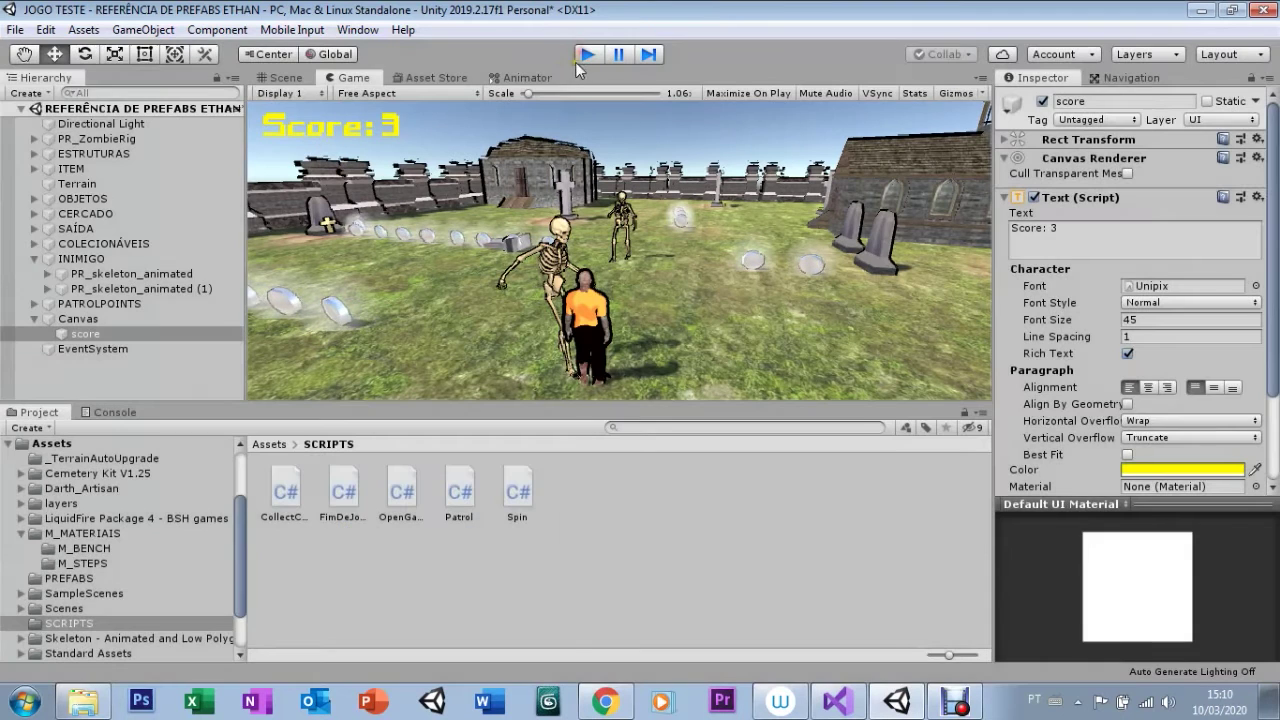
- Scroll the Inspector and place the caret in the score's empty Text field
{"action": "mouse_move", "coordinate": [1273, 286]}
{"action": "left_mouse_down"}
{"action": "mouse_move", "coordinate": [1276, 433]}
{"action": "mouse_move", "coordinate": [1274, 330]}
{"action": "left_mouse_up"}
{"action": "left_click", "coordinate": [1048, 232]}
{"action": "left_click", "coordinate": [1054, 237]}
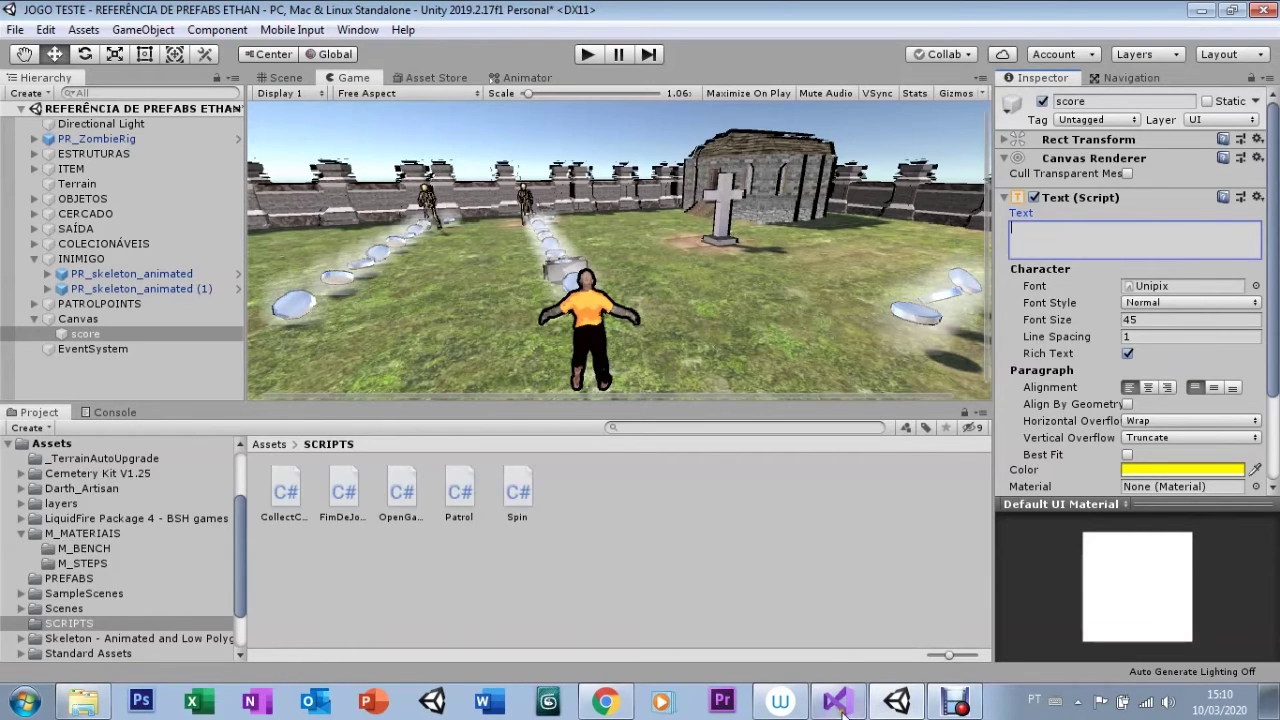
{"action": "left_click", "coordinate": [836, 700]}
{"action": "left_click", "coordinate": [735, 309]}
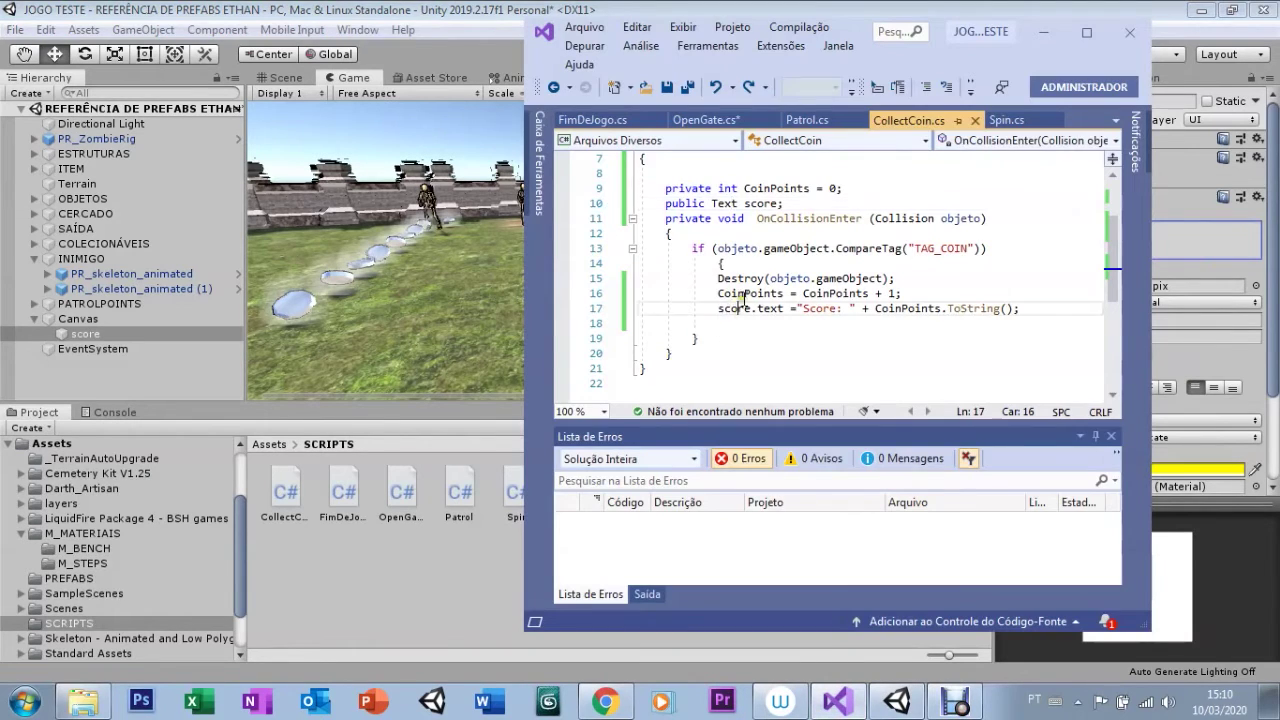
{"action": "left_click", "coordinate": [765, 308]}
{"action": "left_click", "coordinate": [805, 309]}
{"action": "left_click_drag", "start_coordinate": [845, 311], "coordinate": [831, 311]}
{"action": "left_click", "coordinate": [893, 307]}
{"action": "left_click", "coordinate": [859, 293]}
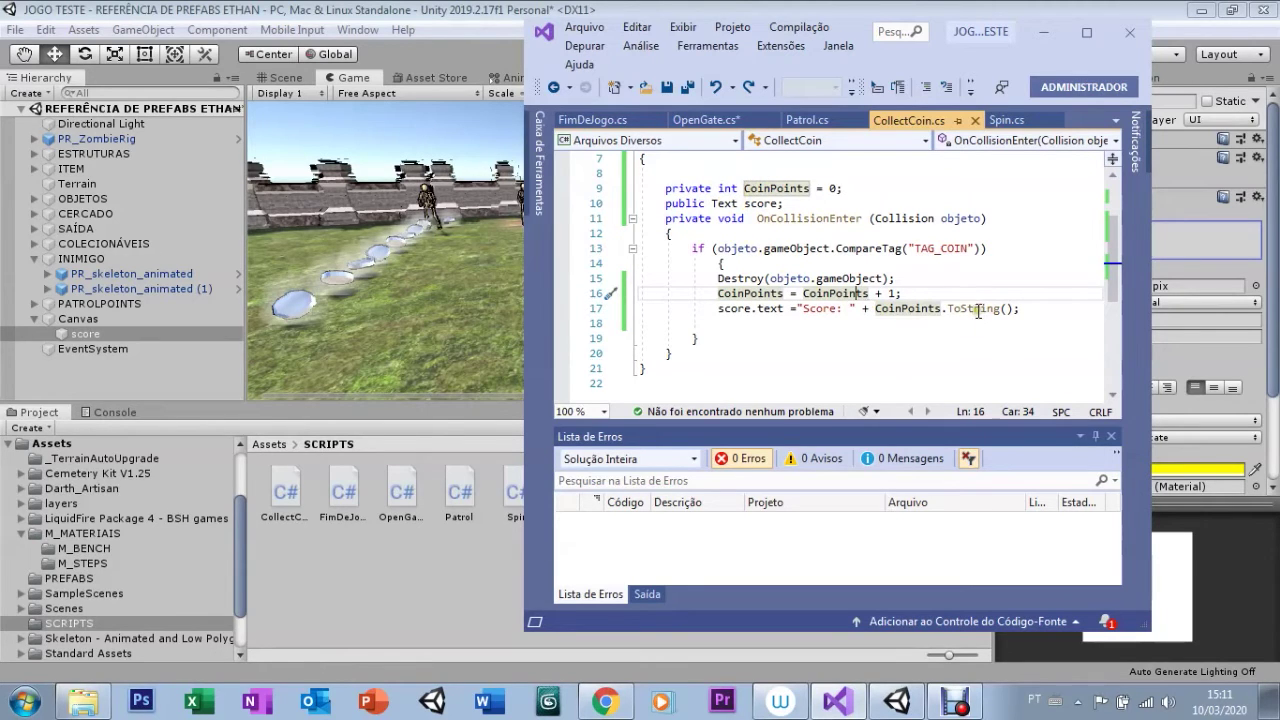
{"action": "left_click", "coordinate": [907, 310]}
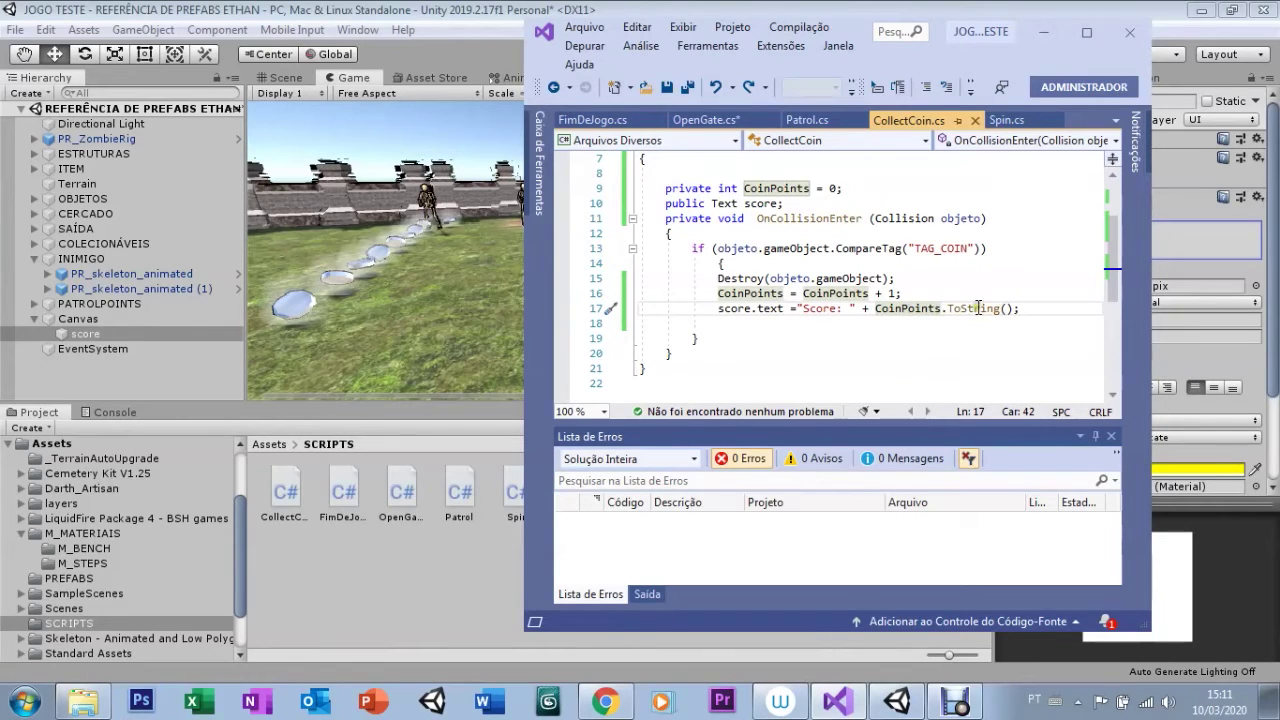
{"action": "left_click", "coordinate": [725, 322]}
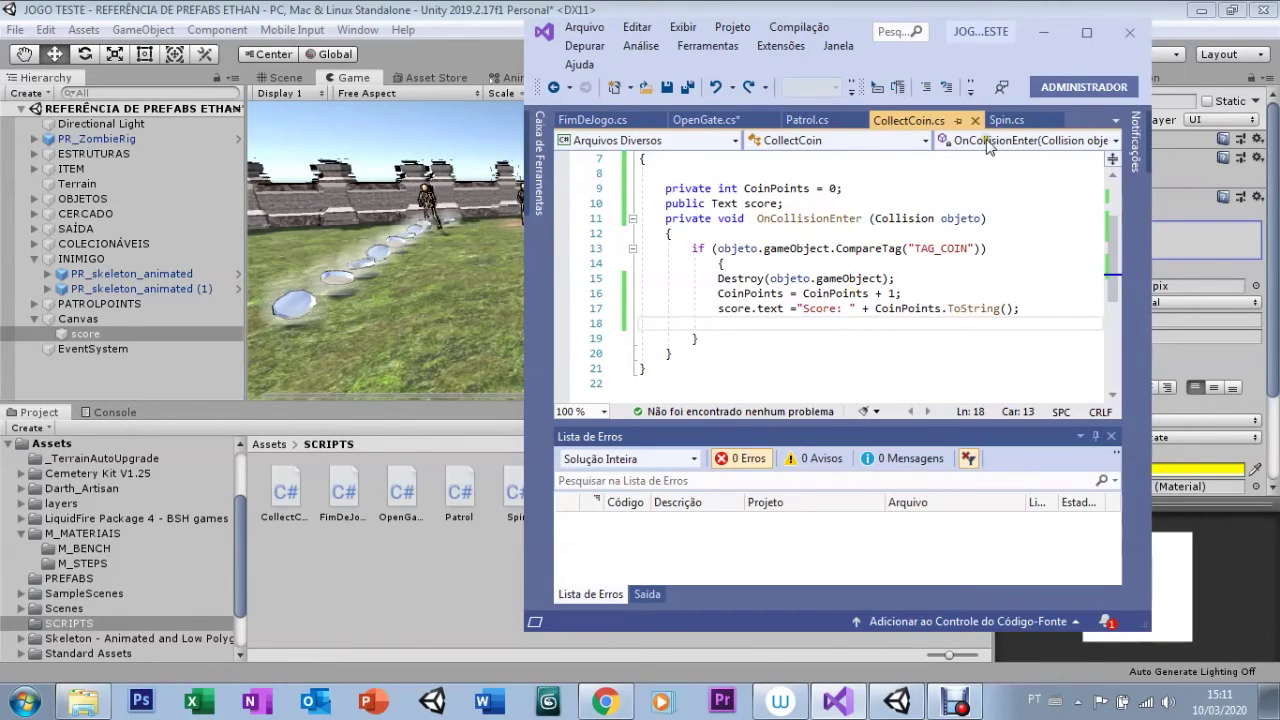
{"action": "left_click", "coordinate": [1045, 44]}
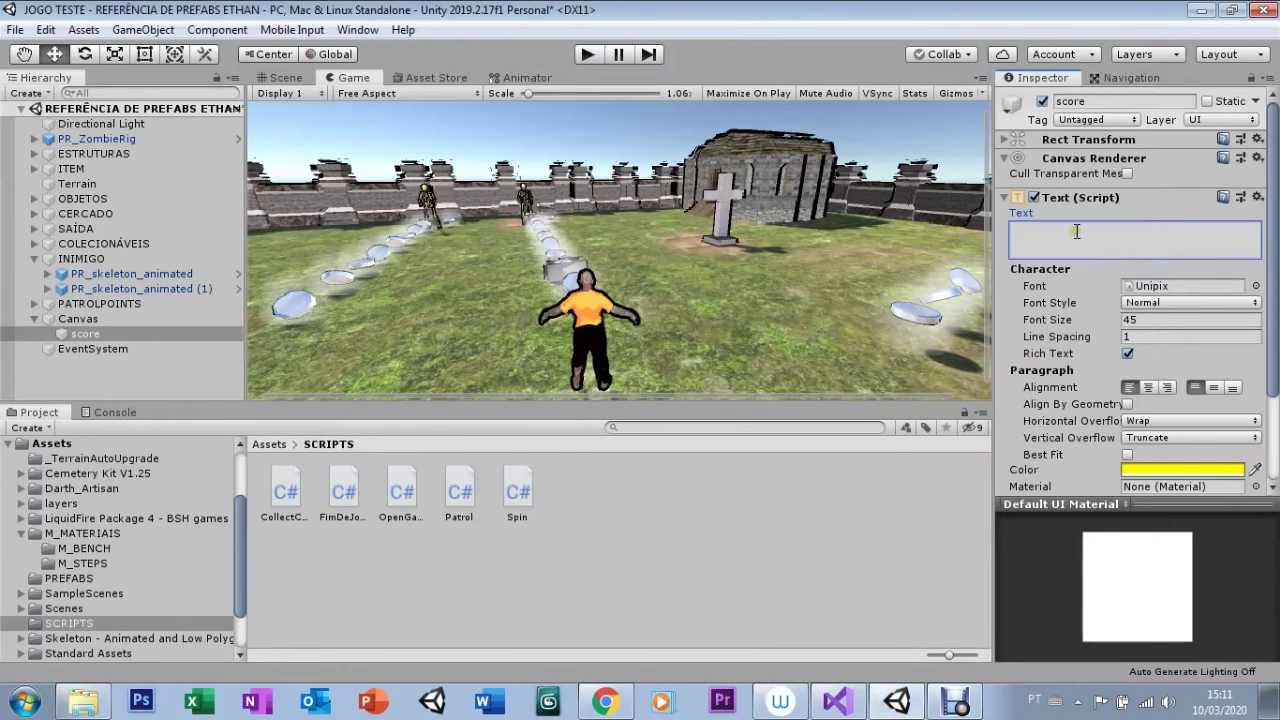
- Retype SCORE in the label's Text field and set its colour to yellow F3EE16
{"action": "left_click", "coordinate": [1043, 241]}
{"action": "type", "text": "SCORE"}
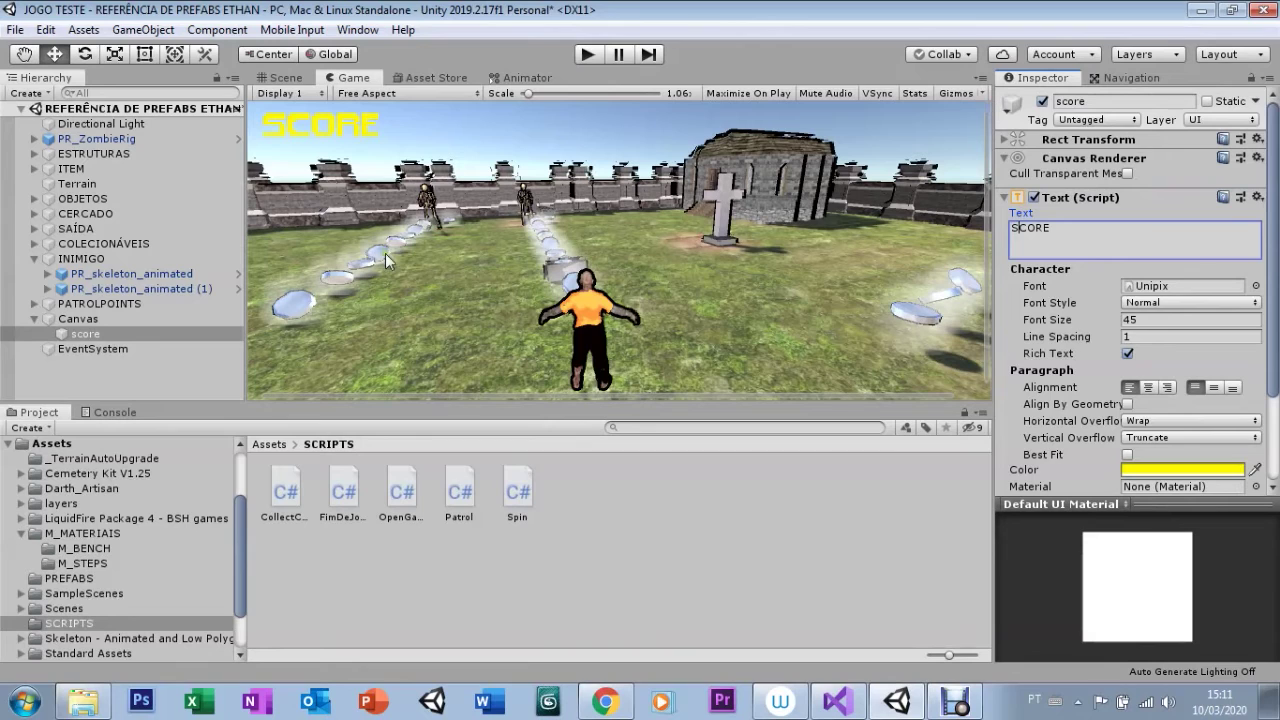
{"action": "left_click", "coordinate": [1197, 472]}
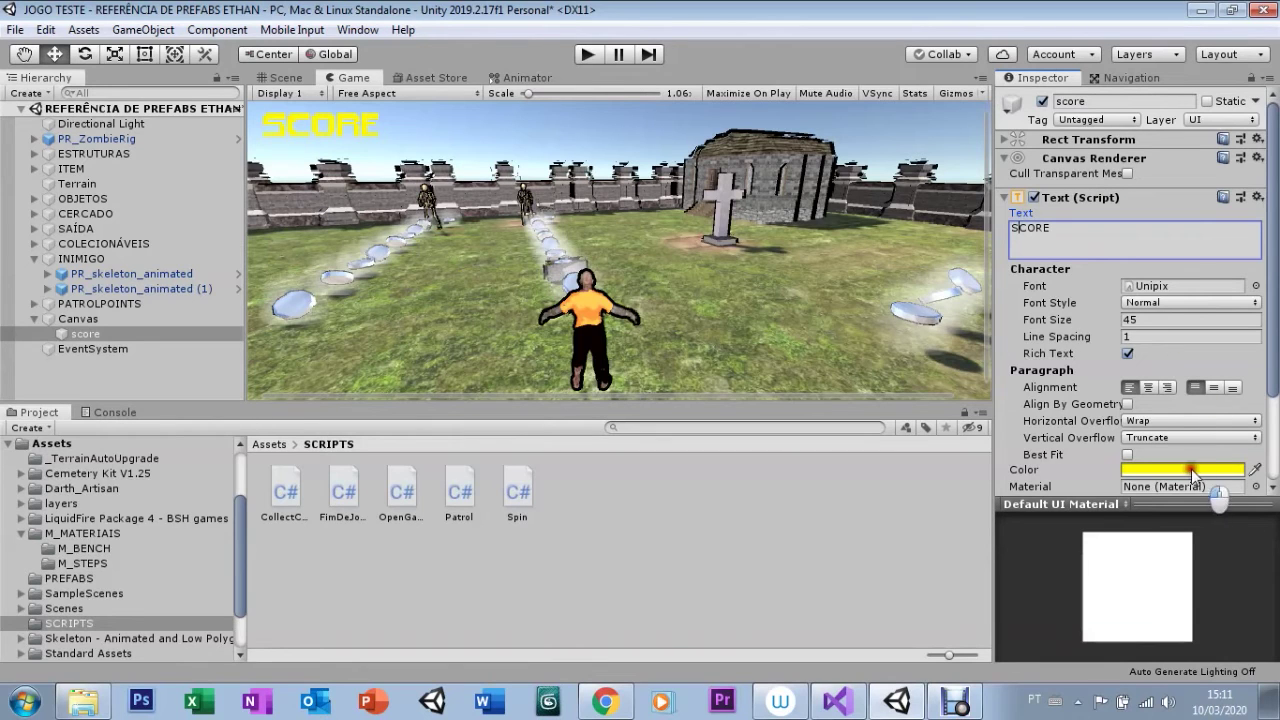
{"action": "left_click_drag", "start_coordinate": [926, 213], "coordinate": [929, 206]}
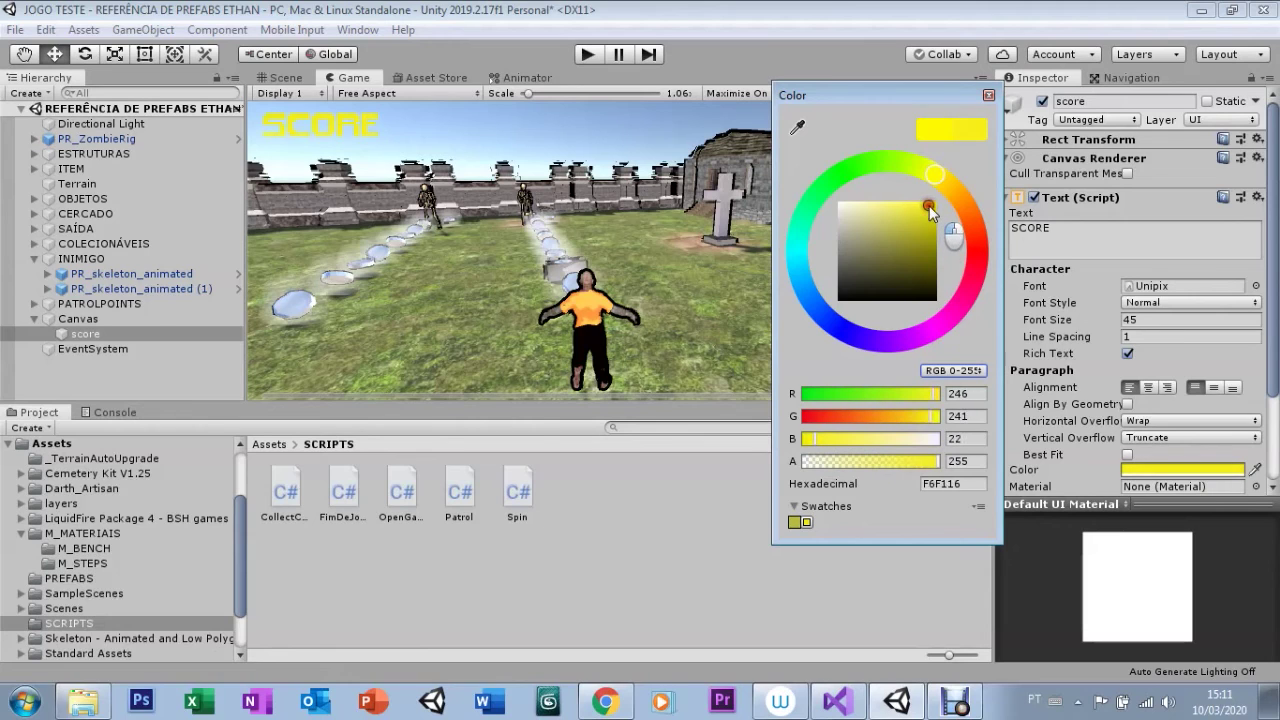
{"action": "left_click", "coordinate": [988, 95]}
{"action": "mouse_move", "coordinate": [1271, 365]}
{"action": "left_mouse_down"}
{"action": "mouse_move", "coordinate": [1273, 448]}
{"action": "mouse_move", "coordinate": [1273, 300]}
{"action": "left_mouse_up"}
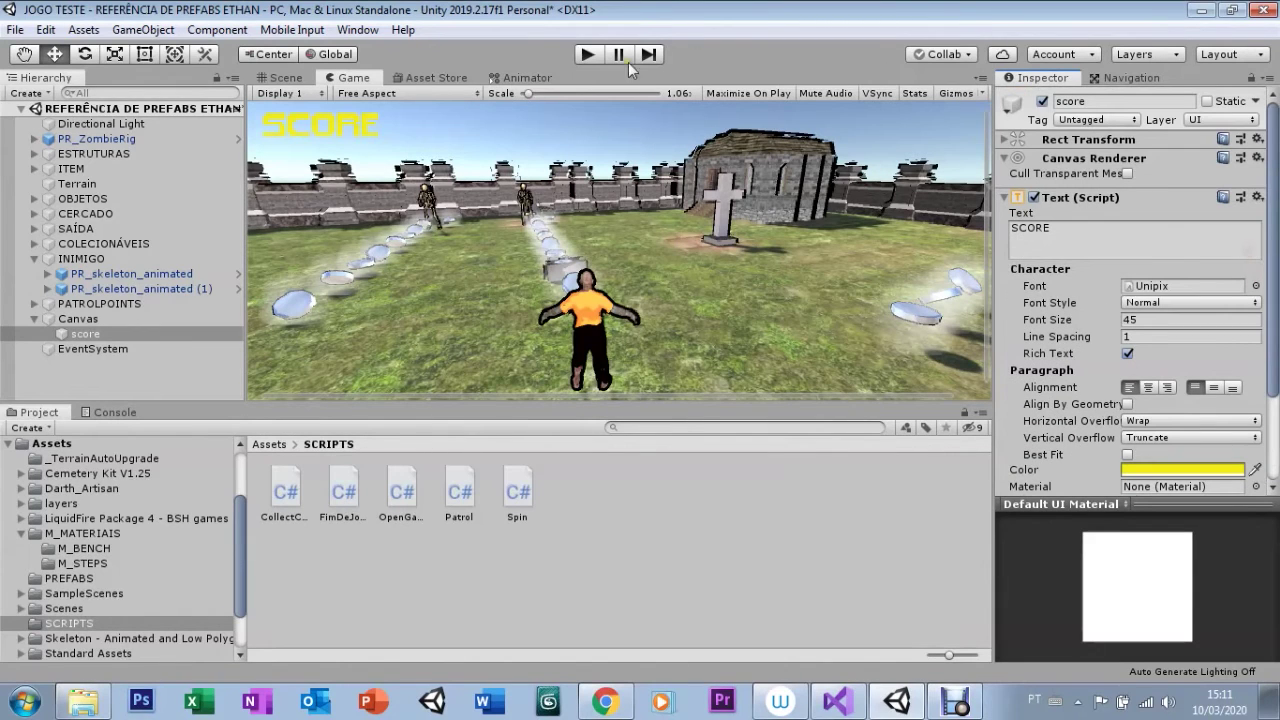
{"action": "left_click", "coordinate": [281, 78]}
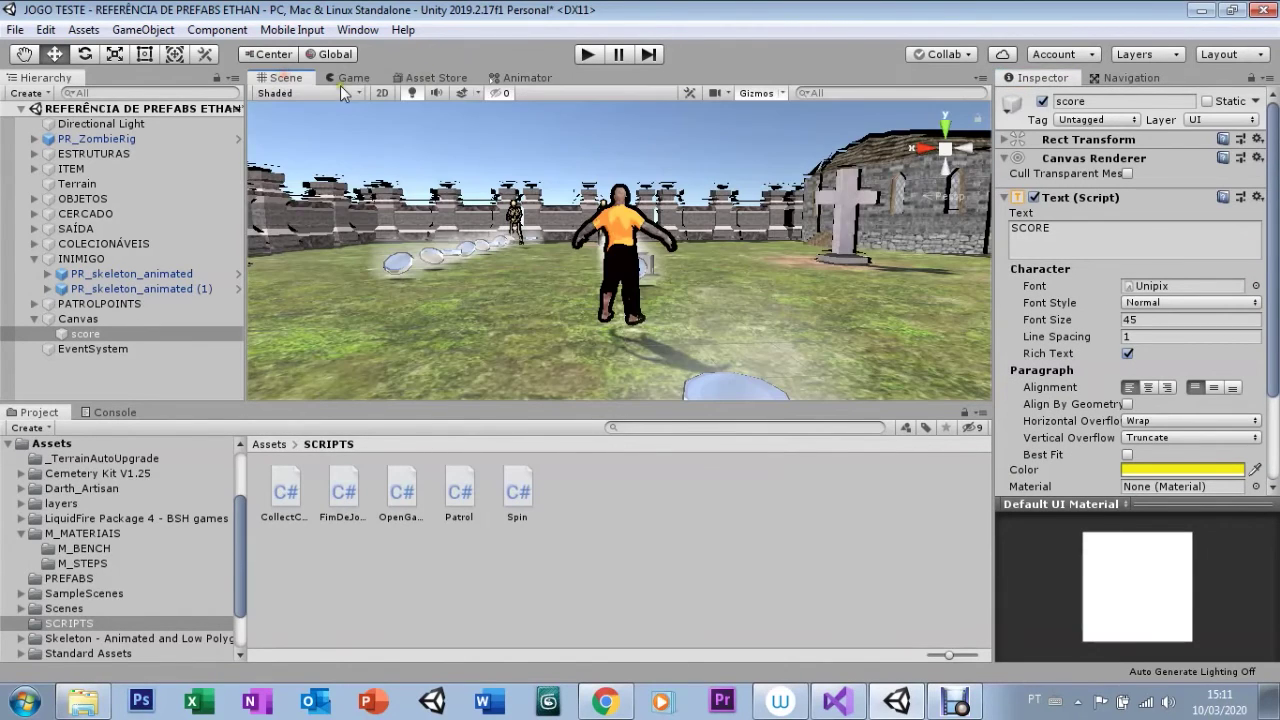
- Run Play mode, collecting coins until the label reads Score: 17, then stop
{"action": "left_click", "coordinate": [589, 55]}
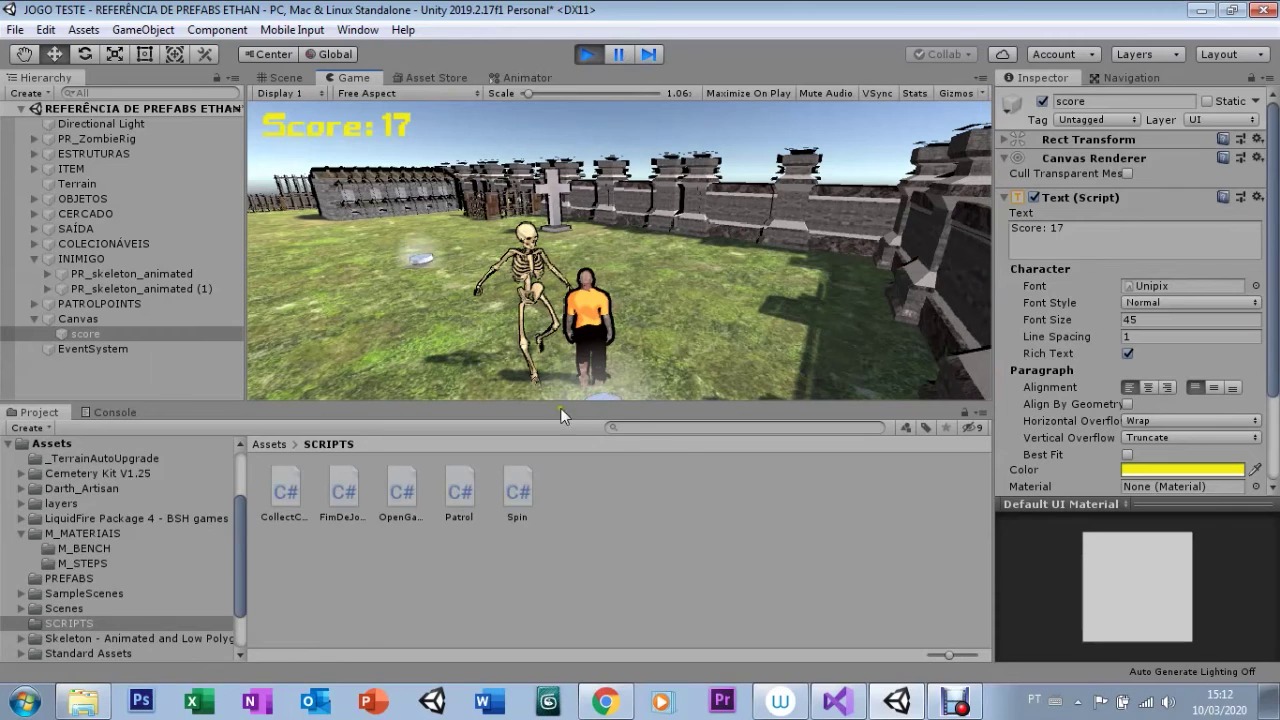
{"action": "left_click", "coordinate": [589, 55]}
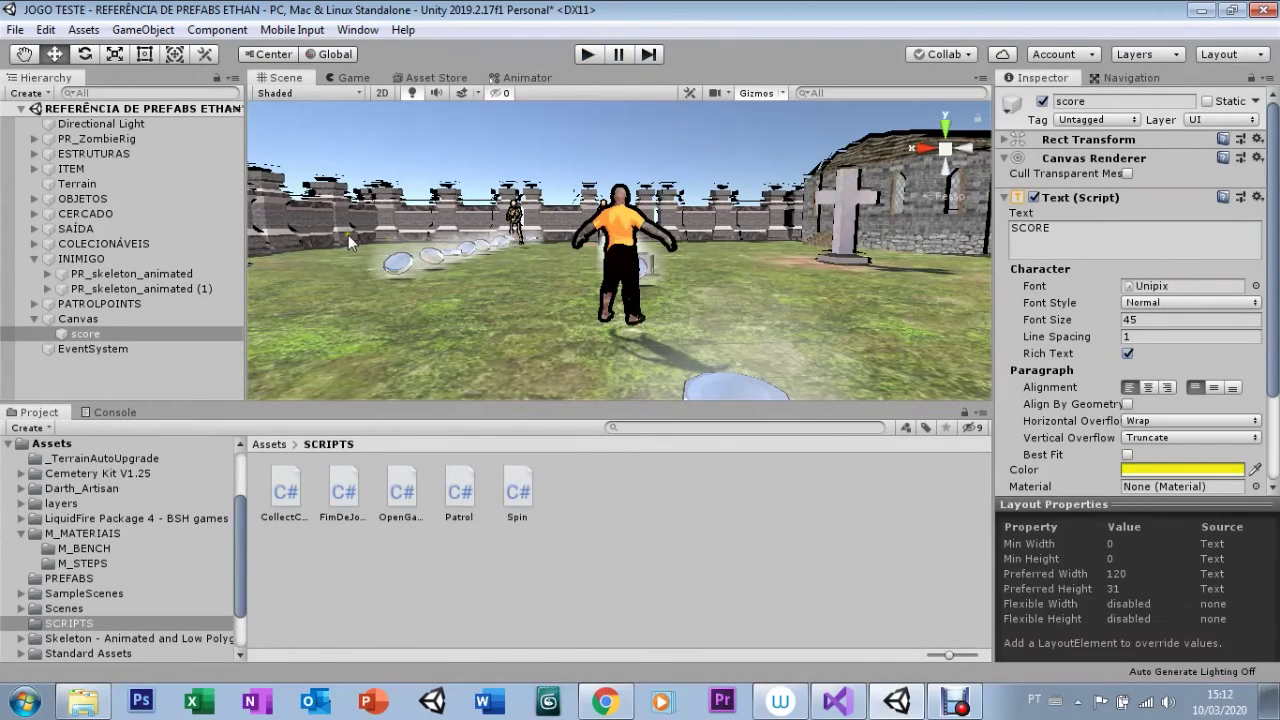
- Select and frame PR_ZombieRig, then orbit and pan to view the coins and tomb
{"action": "left_click", "coordinate": [617, 232]}
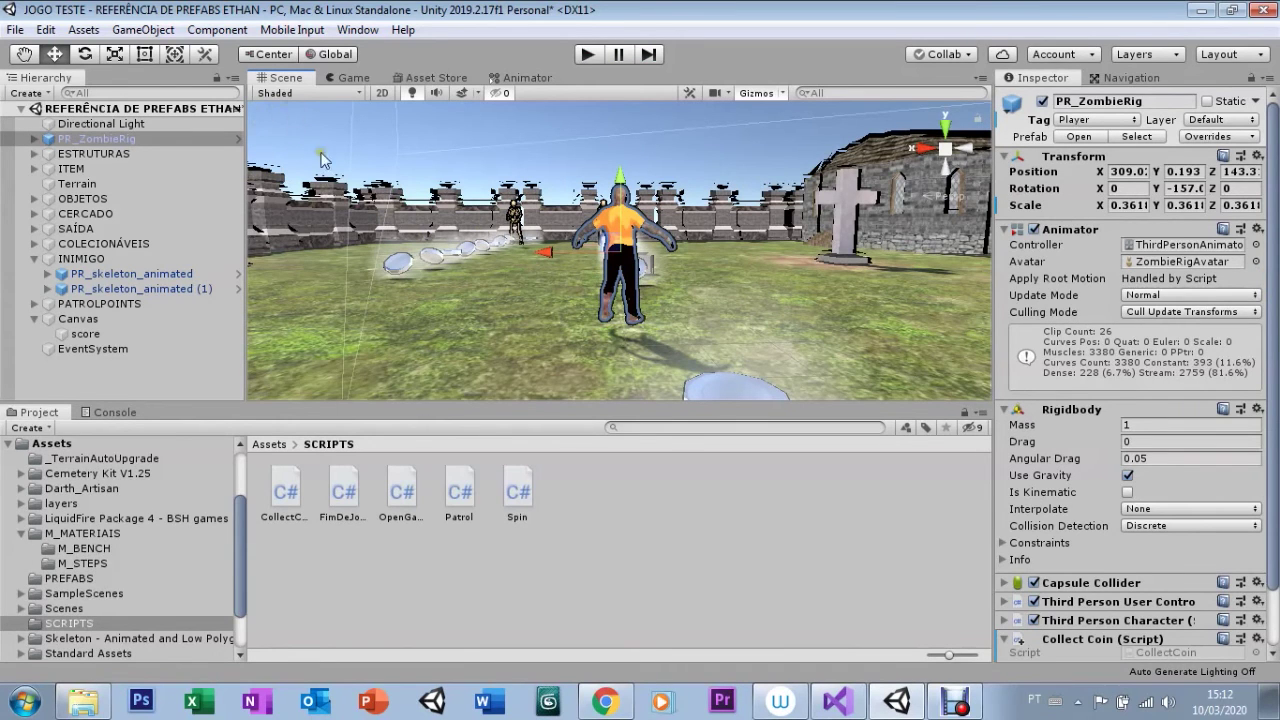
{"action": "right_click_drag", "start_coordinate": [378, 231], "coordinate": [48, 80]}
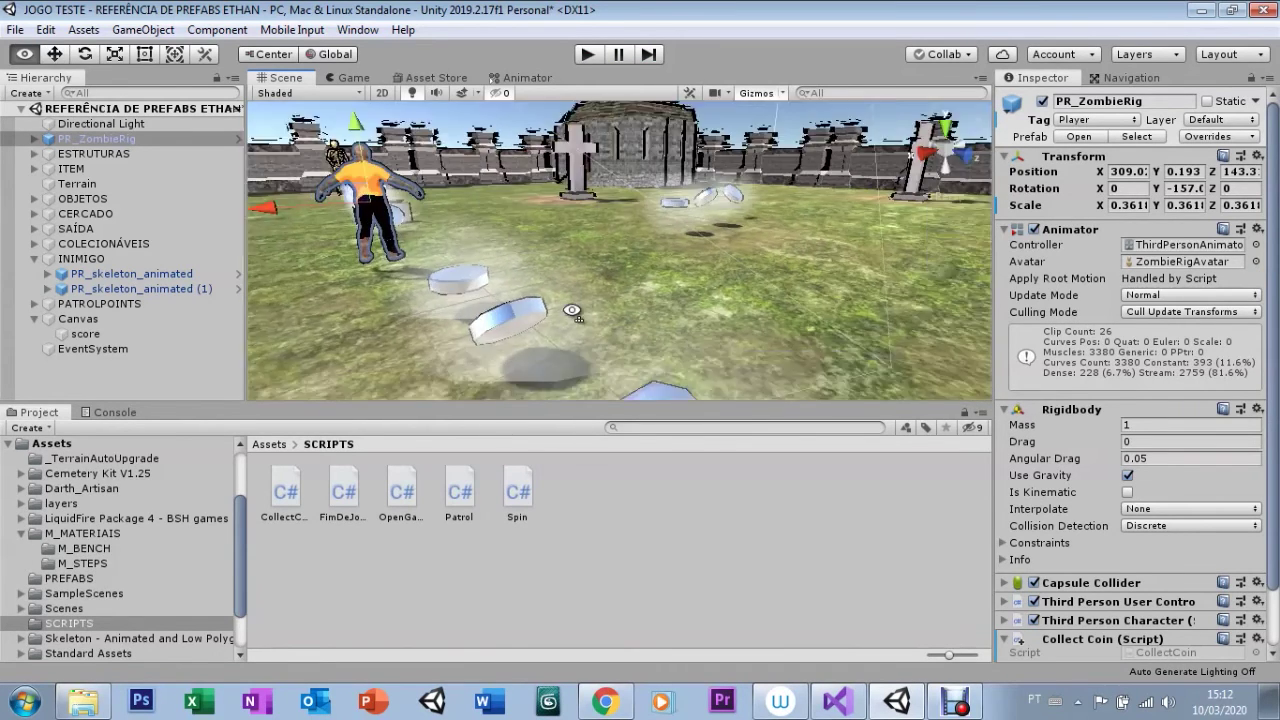
{"action": "key", "text": "f"}
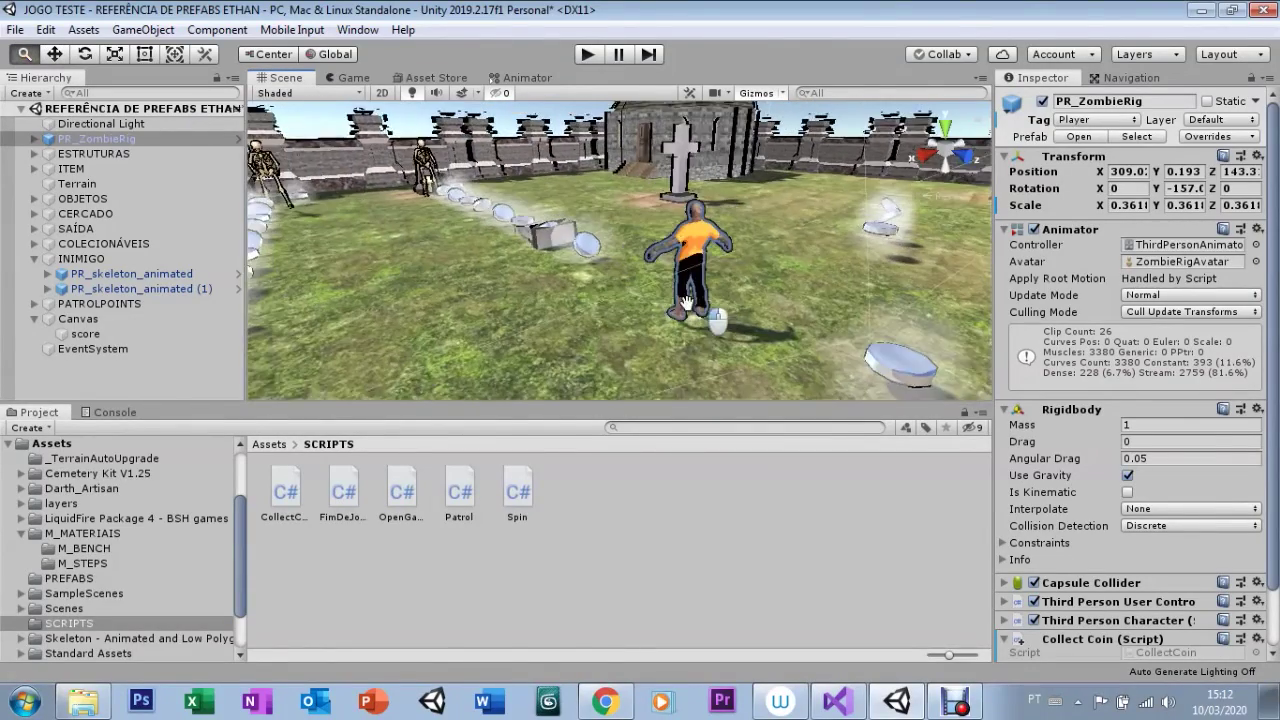
{"action": "left_click_drag", "start_coordinate": [596, 305], "coordinate": [659, 276], "text": "alt"}
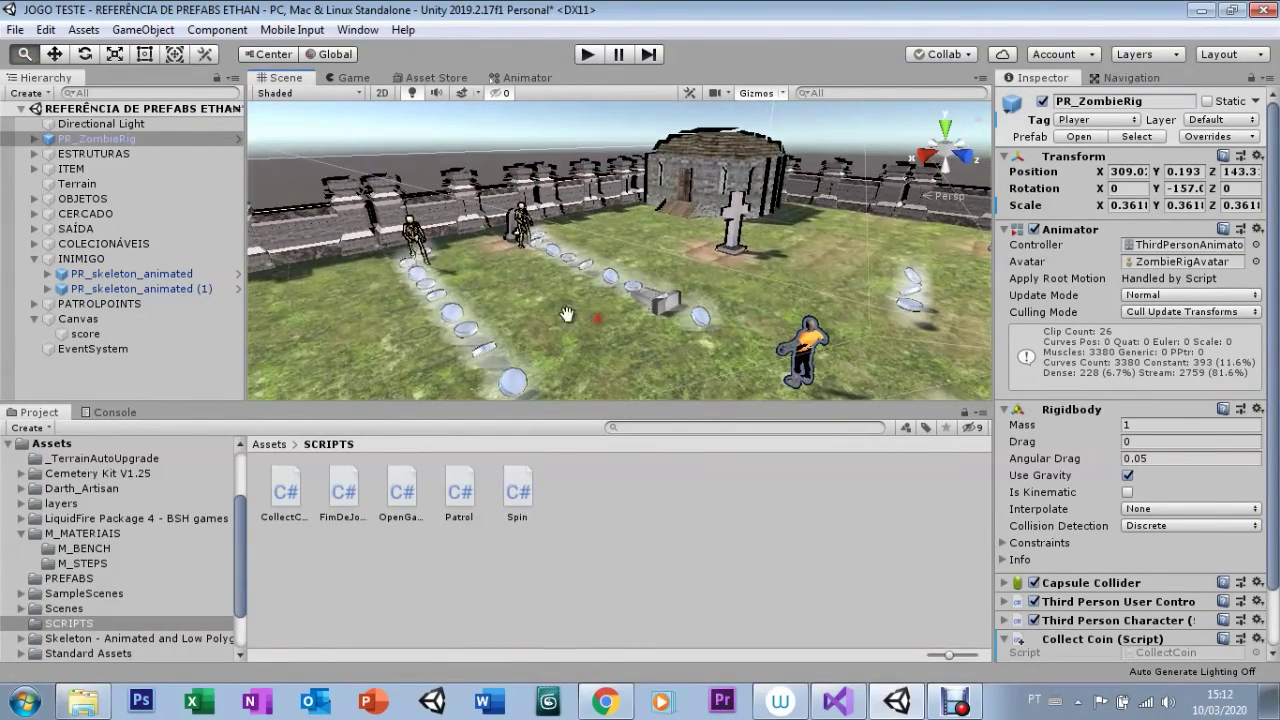
{"action": "mouse_move", "coordinate": [659, 276]}
{"action": "right_mouse_down", "text": "alt"}
{"action": "mouse_move", "coordinate": [582, 279]}
{"action": "mouse_move", "coordinate": [544, 304]}
{"action": "right_mouse_up", "text": "alt"}
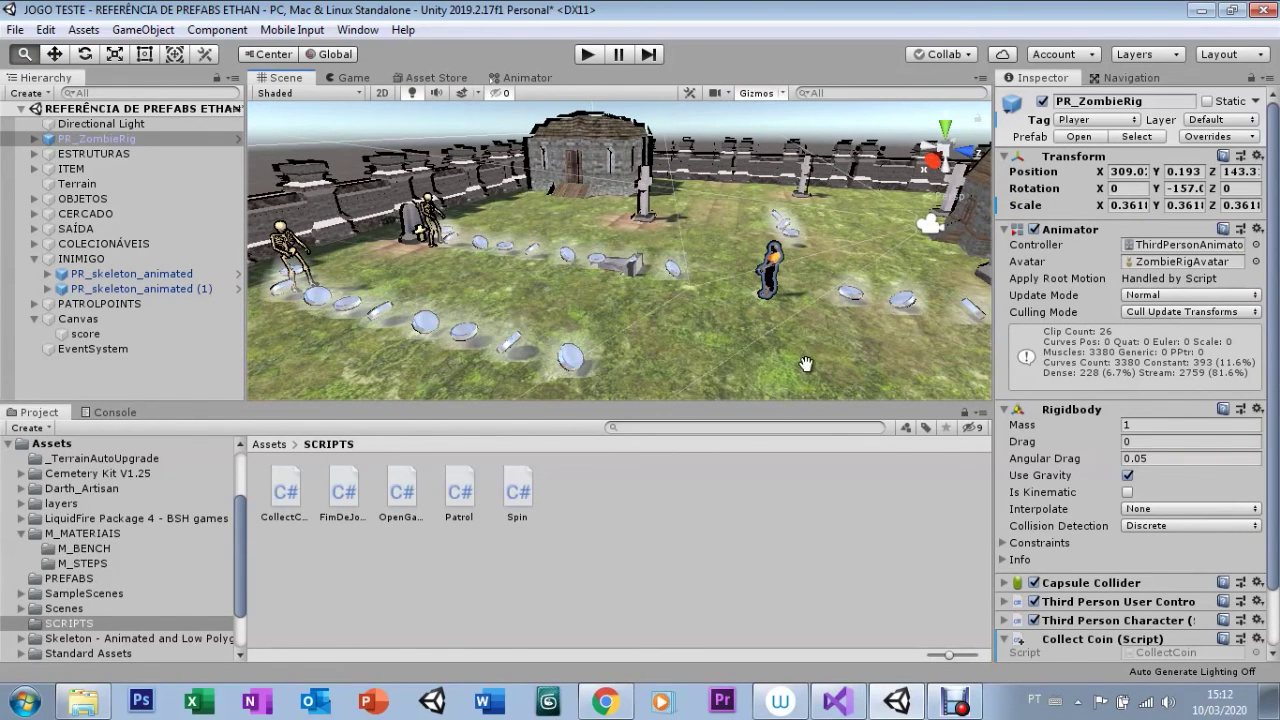
{"action": "middle_click_drag", "start_coordinate": [782, 343], "coordinate": [682, 302]}
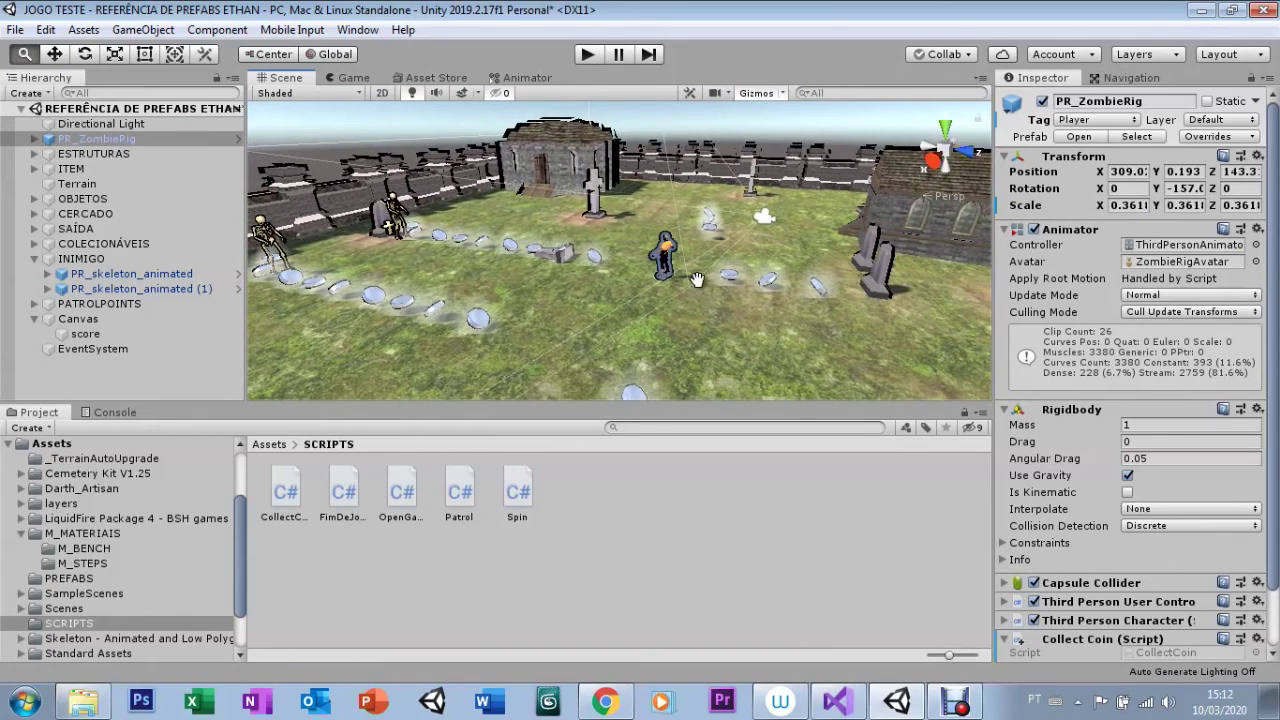